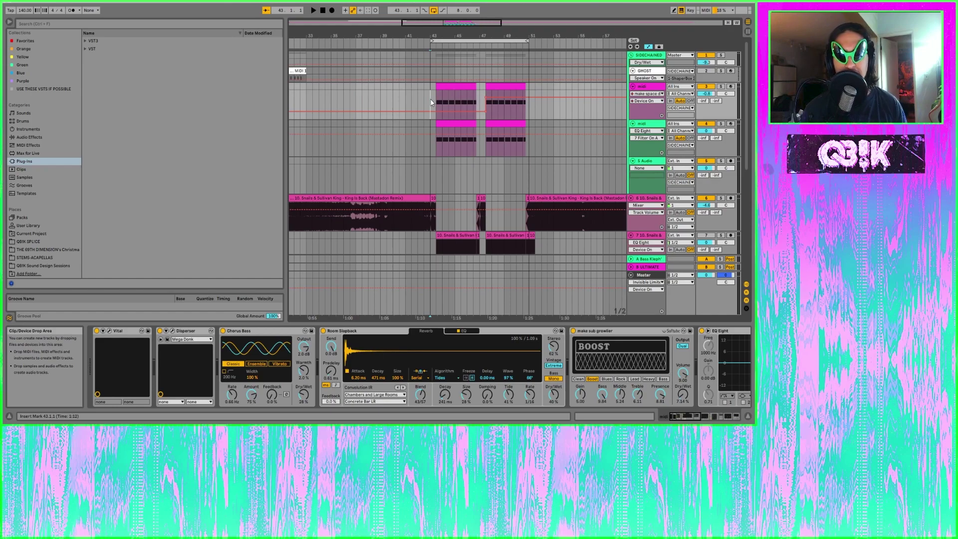
# Bypass the first midi track's effect devices, from Disperser through the final saturator, leaving the Vital instrument active
pyautogui.moveTo(470, 36); pyautogui.dragTo(422, 84)
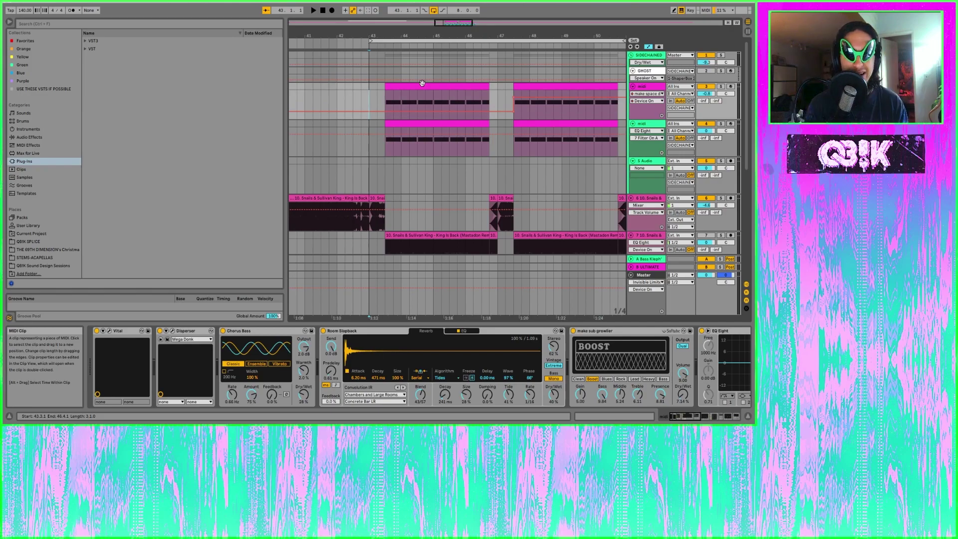
pyautogui.click(422, 84)
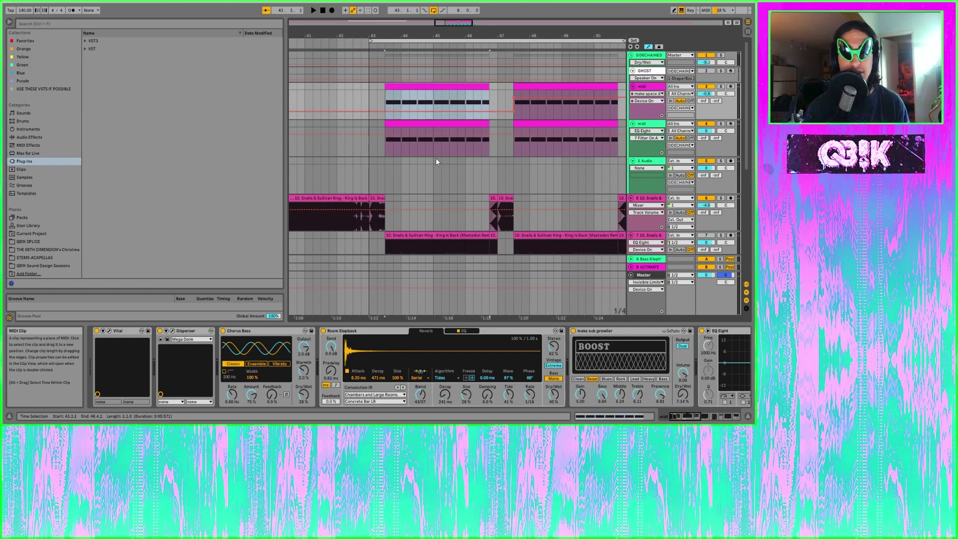
pyautogui.scroll(-3, 447, 186)
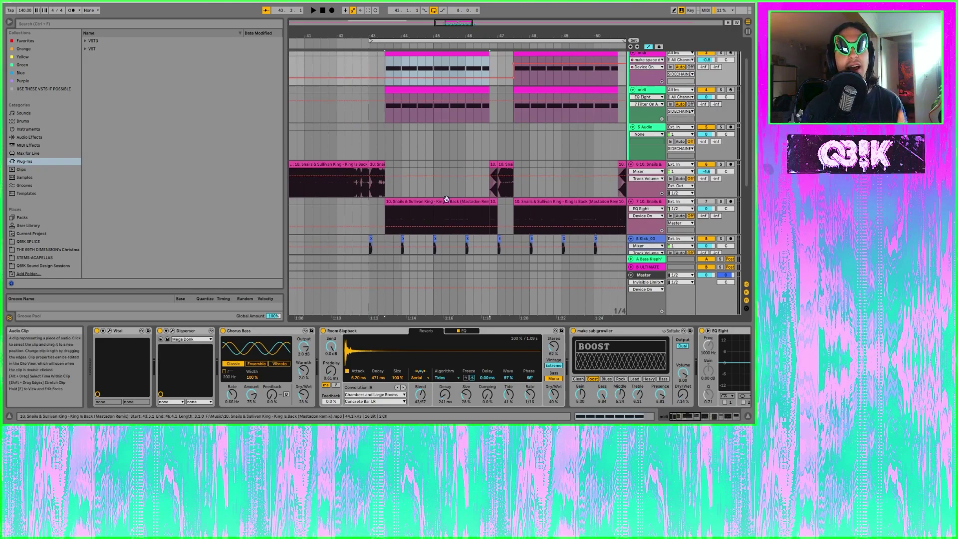
pyautogui.scroll(2, 443, 169)
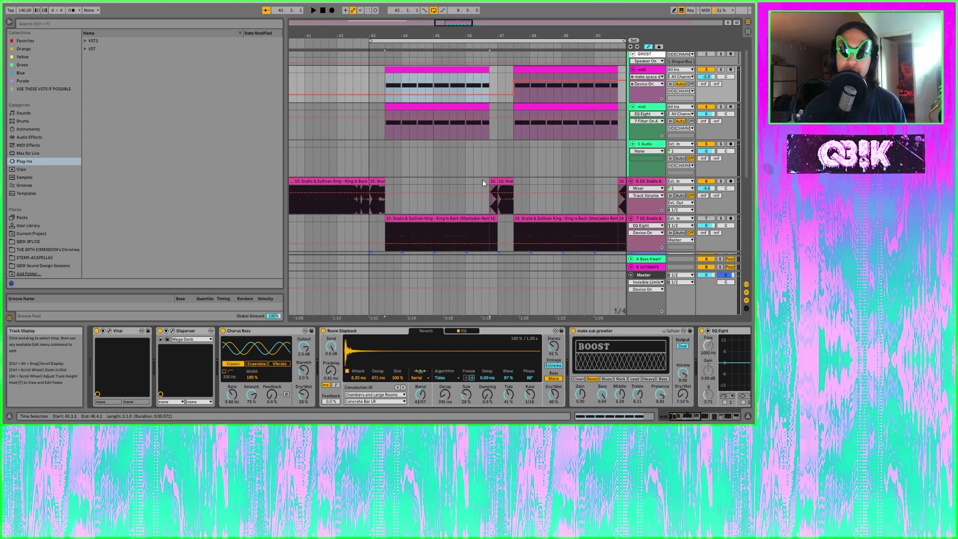
pyautogui.click(387, 88)
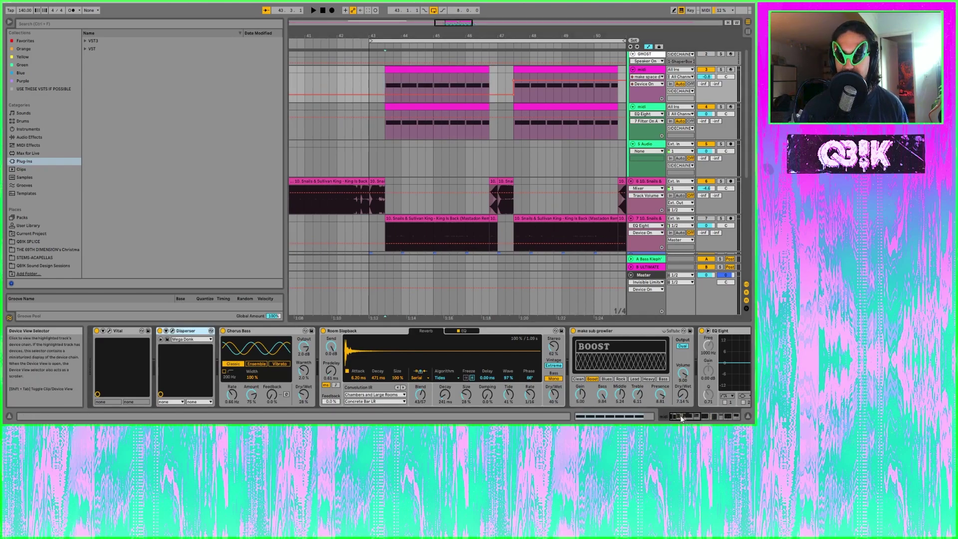
pyautogui.keyDown('shift'); pyautogui.click(642, 333); pyautogui.keyUp('shift')
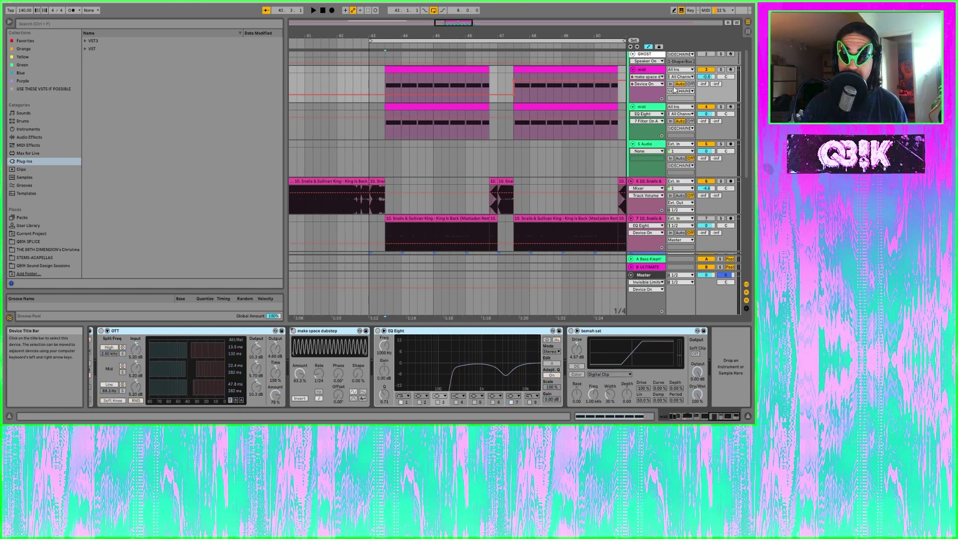
# Audition the second midi track's first clip in solo, then unsolo it and return to the first midi track's device chain
pyautogui.click(721, 107)
pyautogui.click(438, 120)
pyautogui.press('space')
pyautogui.press('space')
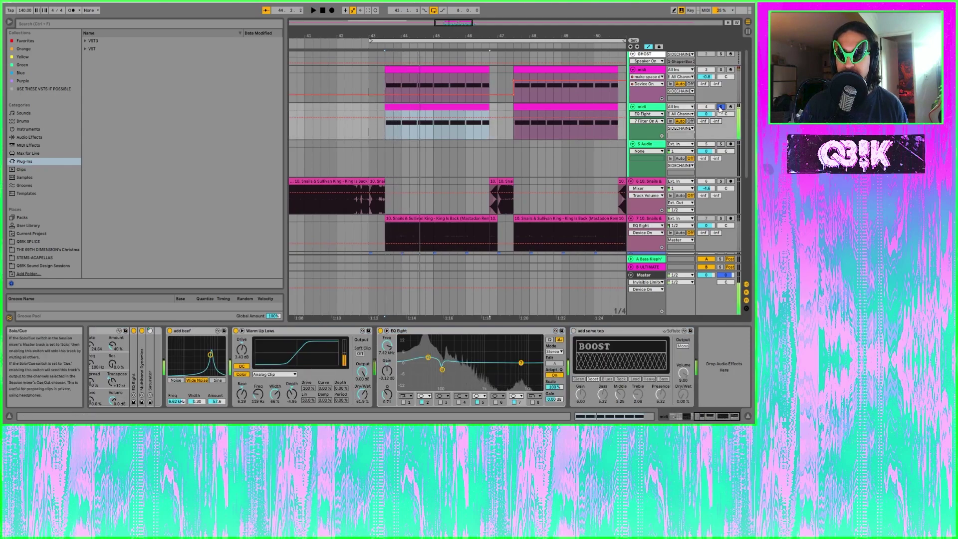
pyautogui.click(720, 106)
pyautogui.click(706, 107)
pyautogui.click(706, 106)
pyautogui.click(648, 70)
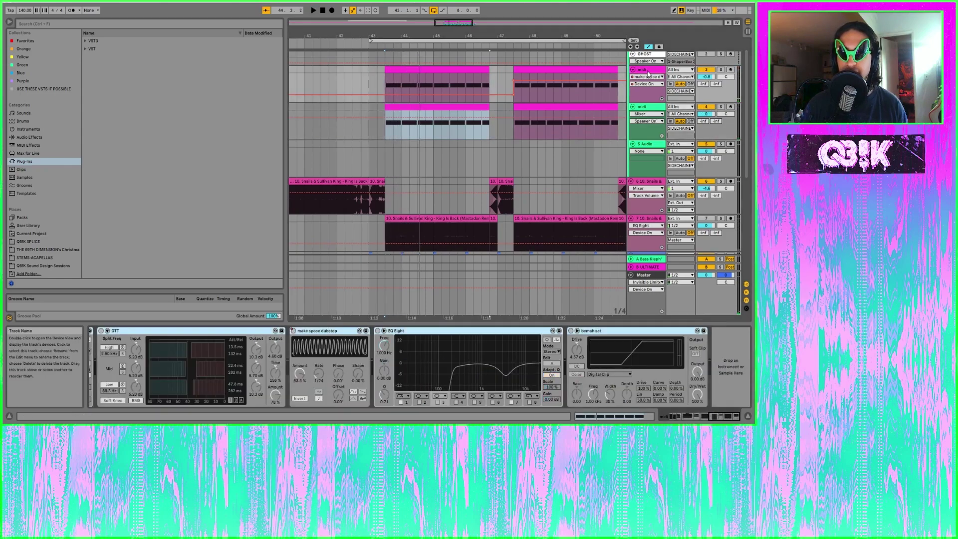
# Play the arrangement from bar 43 with the first midi track's effects bypassed
pyautogui.click(369, 80)
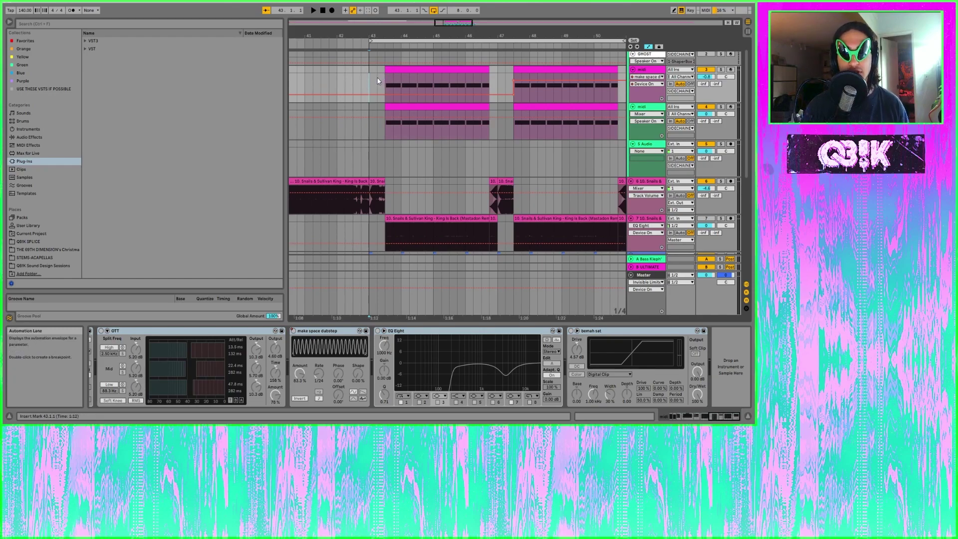
pyautogui.press('space')
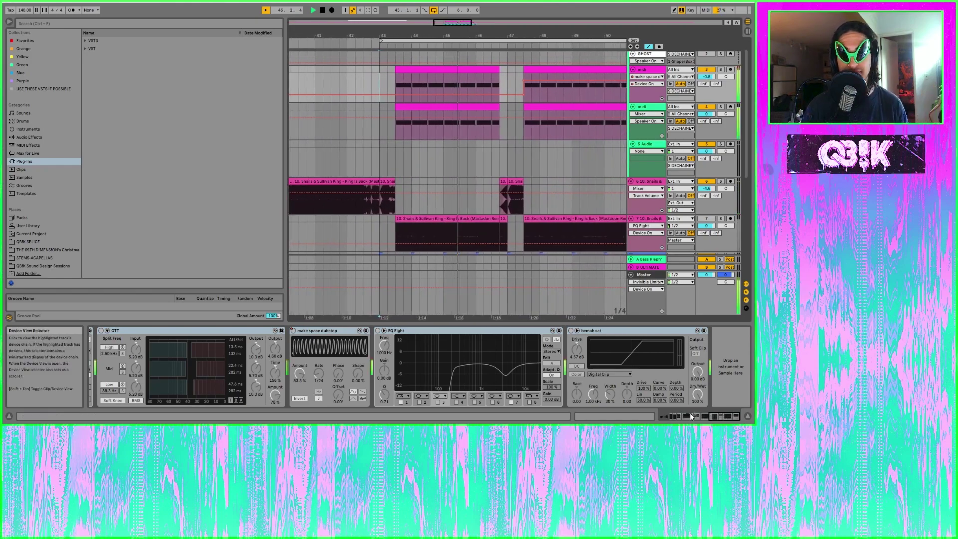
pyautogui.moveTo(723, 416)
pyautogui.mouseDown()
pyautogui.moveTo(684, 416)
pyautogui.moveTo(724, 417)
pyautogui.mouseUp()
pyautogui.press('space')
# Select the first midi track's effect devices from the final saturator back to Disperser and play the unprocessed sound
pyautogui.click(606, 333)
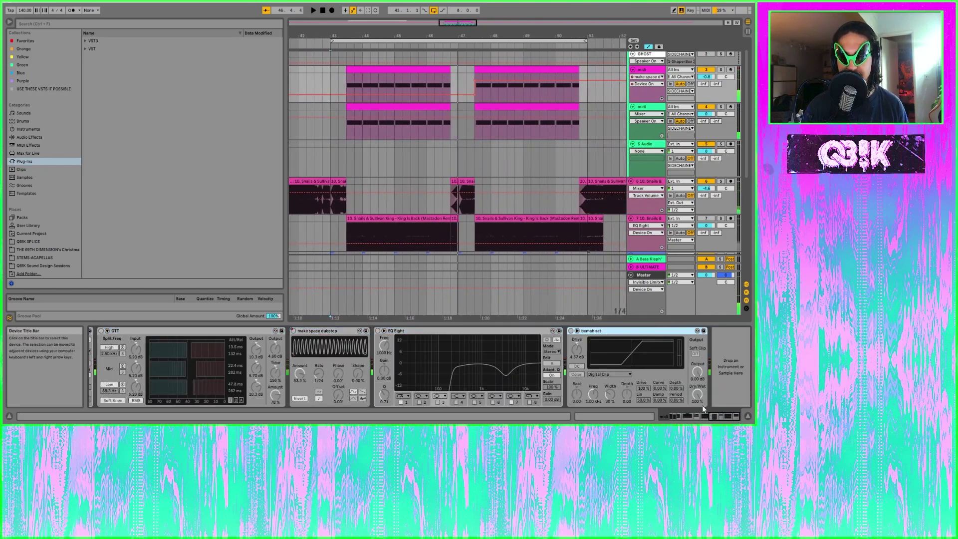
pyautogui.moveTo(719, 416); pyautogui.dragTo(678, 417)
pyautogui.keyDown('shift'); pyautogui.click(201, 332); pyautogui.keyUp('shift')
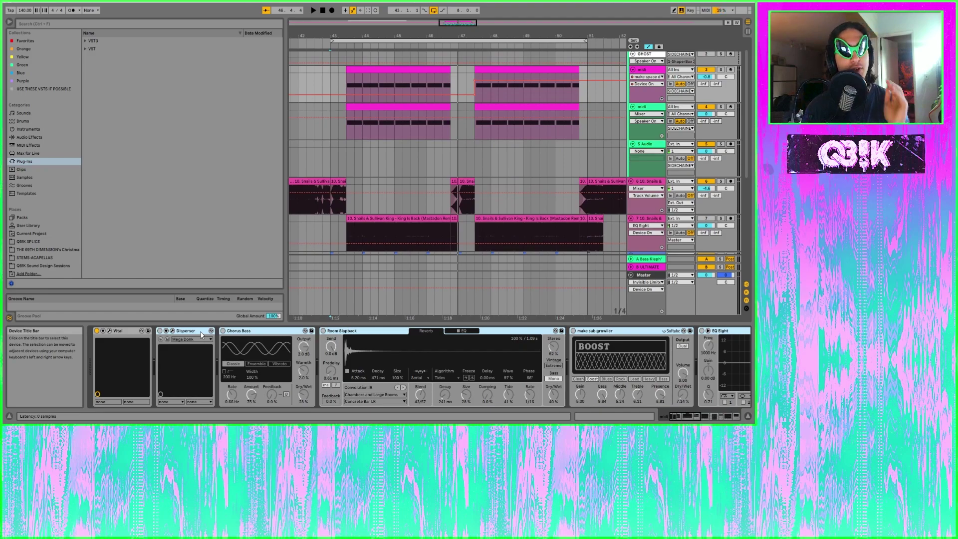
pyautogui.press('space')
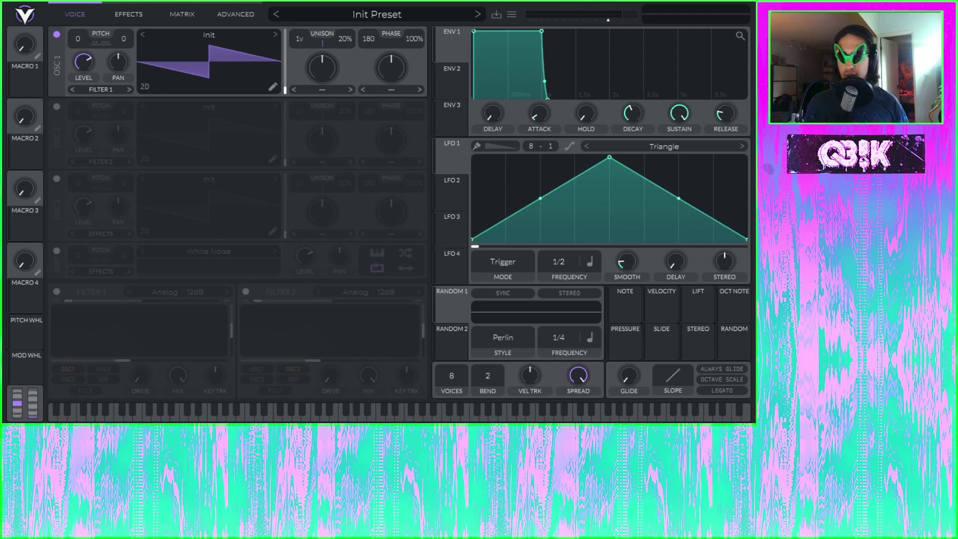
# Load the factory Basic Shapes wavetable in Vital's oscillator 1 and shift its frame to a triangle wave
pyautogui.click(209, 34)
pyautogui.click(373, 70)
pyautogui.click(479, 56)
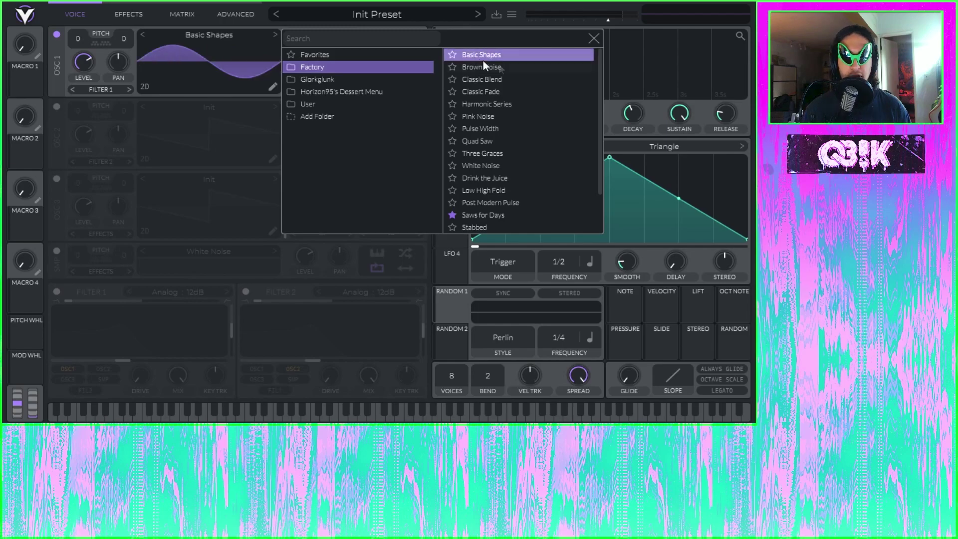
pyautogui.click(594, 38)
pyautogui.moveTo(284, 84); pyautogui.dragTo(283, 71)
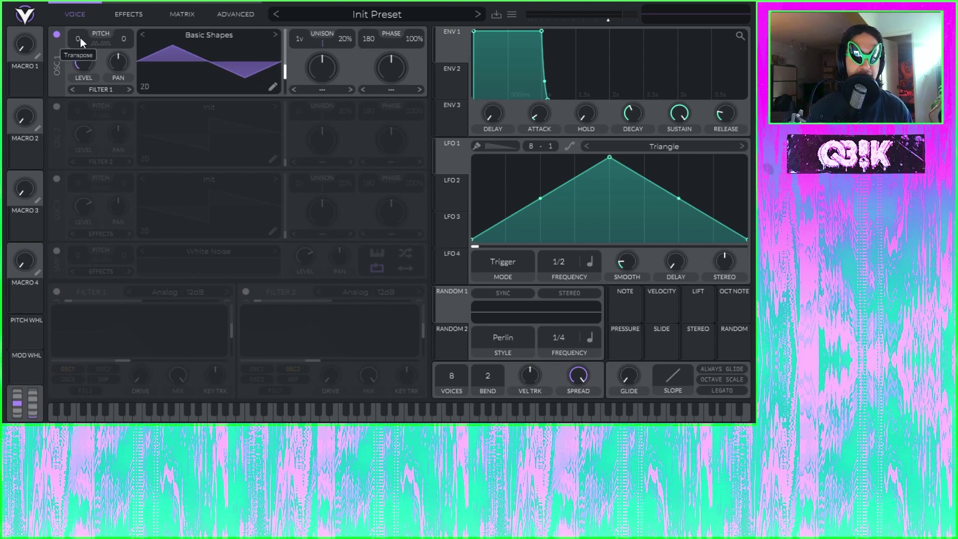
# Transpose oscillator 1 to 48 semitones and set its unison to 4 voices with 24% detune
pyautogui.moveTo(85, 9); pyautogui.dragTo(89, 2)
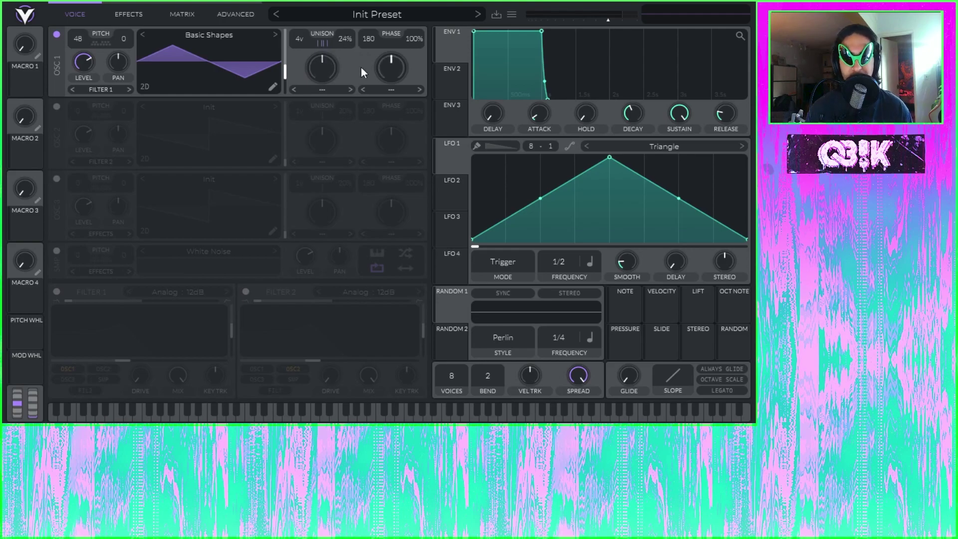
pyautogui.press('space')
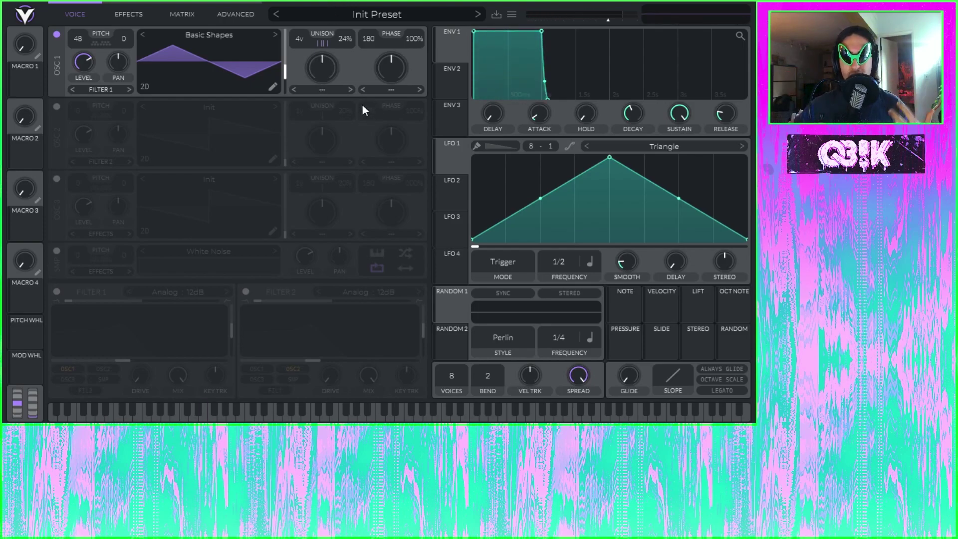
# Enable oscillator 2 with a transpose of 48 and load the Low High Fold wavetable into it
pyautogui.click(57, 107)
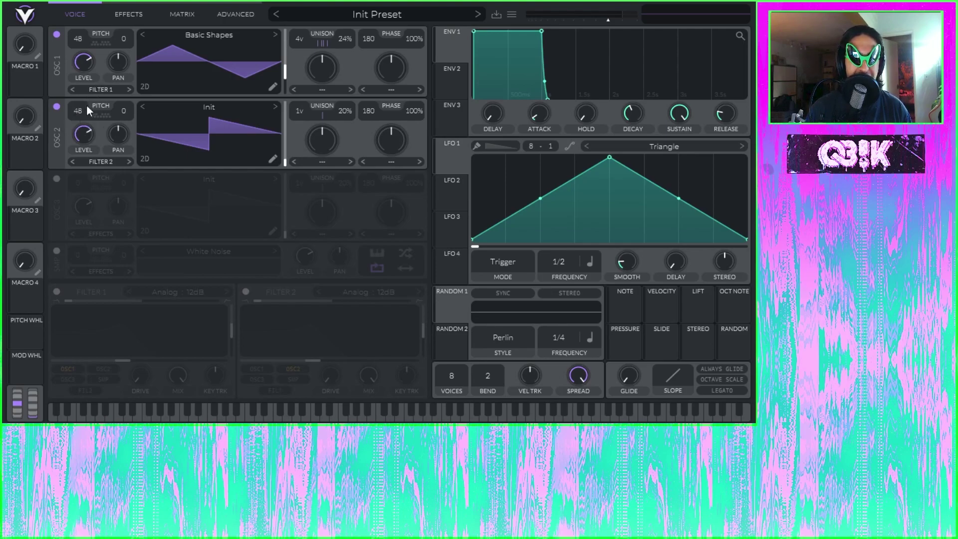
pyautogui.click(206, 105)
pyautogui.click(331, 108)
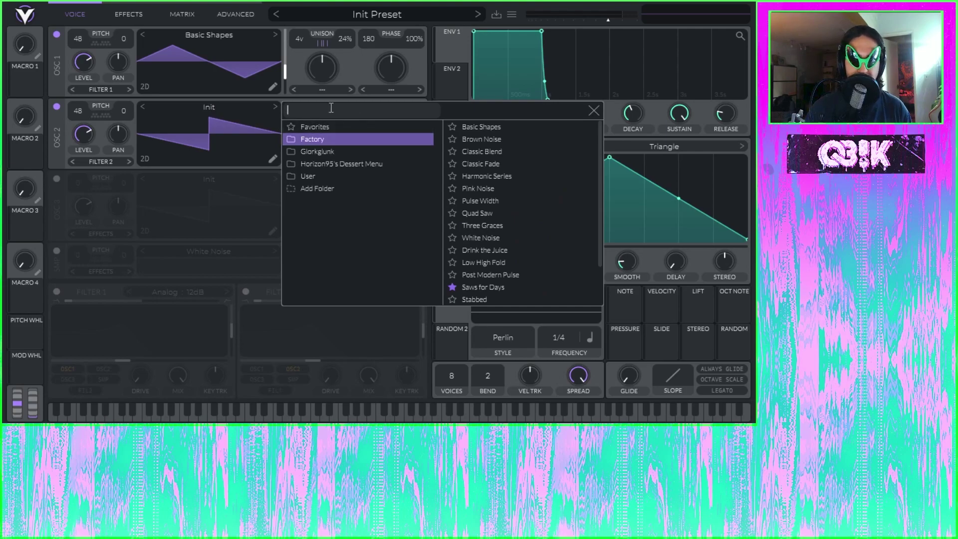
pyautogui.write('low')
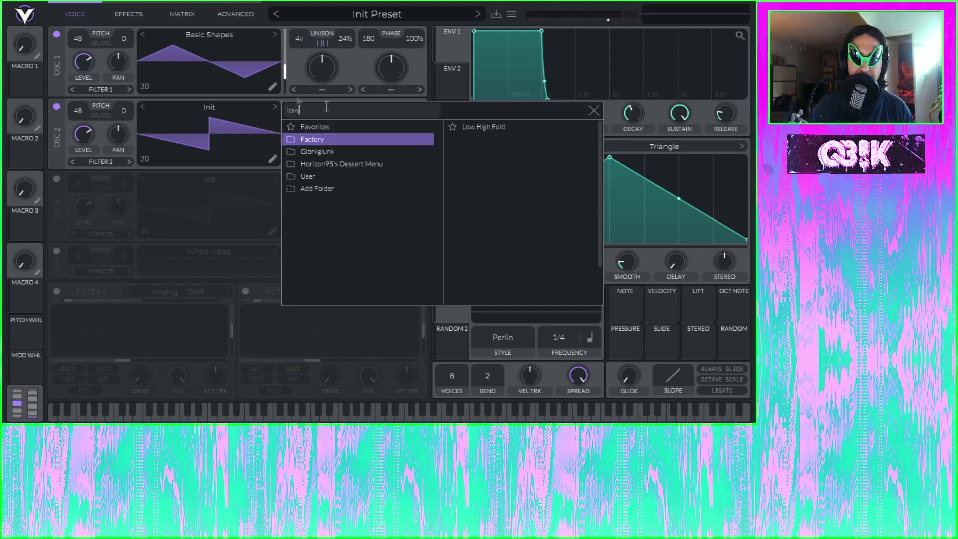
pyautogui.click(492, 127)
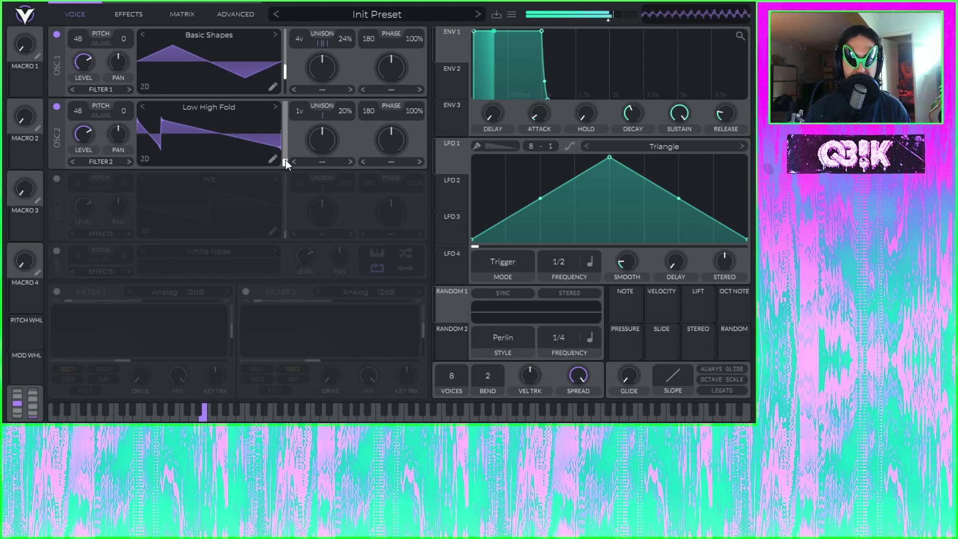
# Apply FM Osc 2 distortion to oscillator 1 at a low amount, with its level at maximum and unison detune at 22%
pyautogui.click(394, 89)
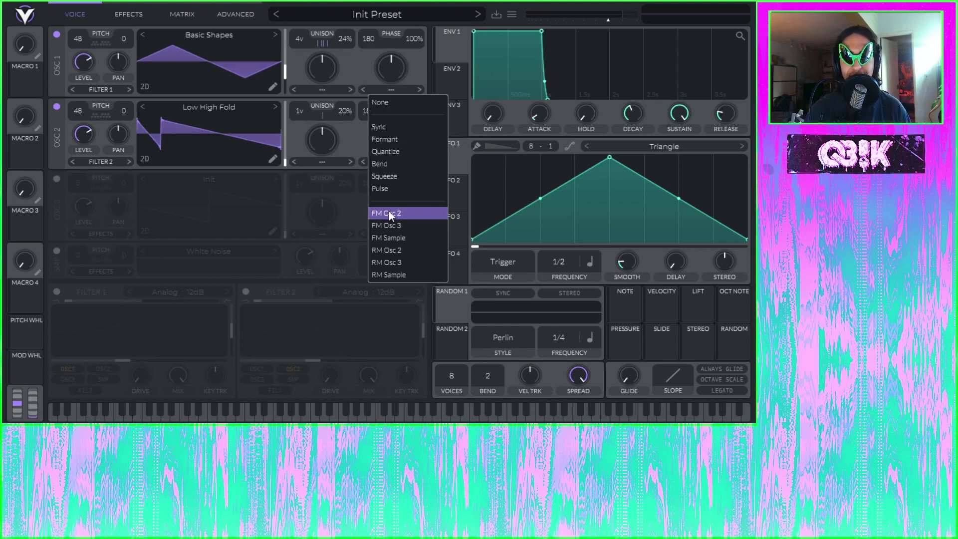
pyautogui.click(389, 214)
pyautogui.moveTo(393, 73); pyautogui.dragTo(399, 100)
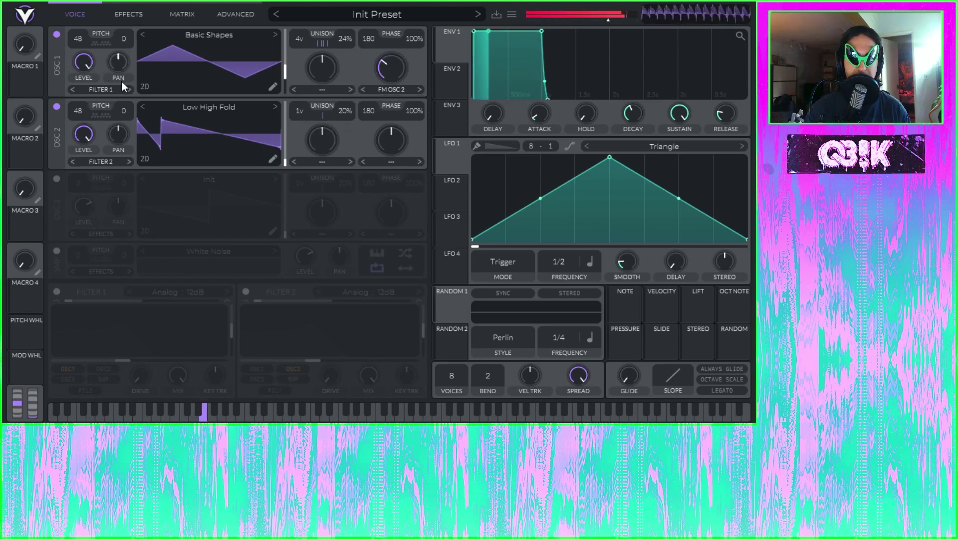
pyautogui.moveTo(387, 59); pyautogui.dragTo(388, 65)
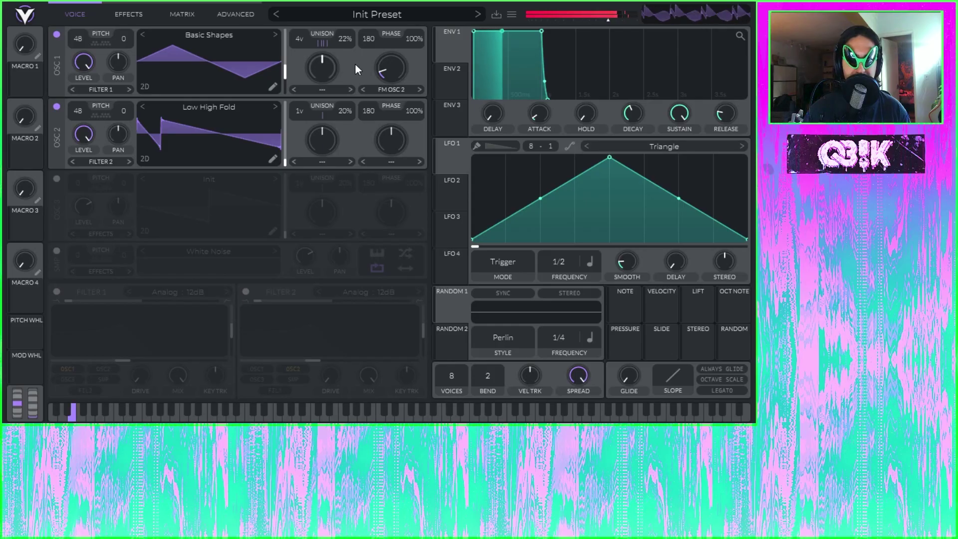
# Apply Formant distortion to oscillator 2 with its amount slightly below centre, and shift its wavetable frame to a smoother wave
pyautogui.click(392, 162)
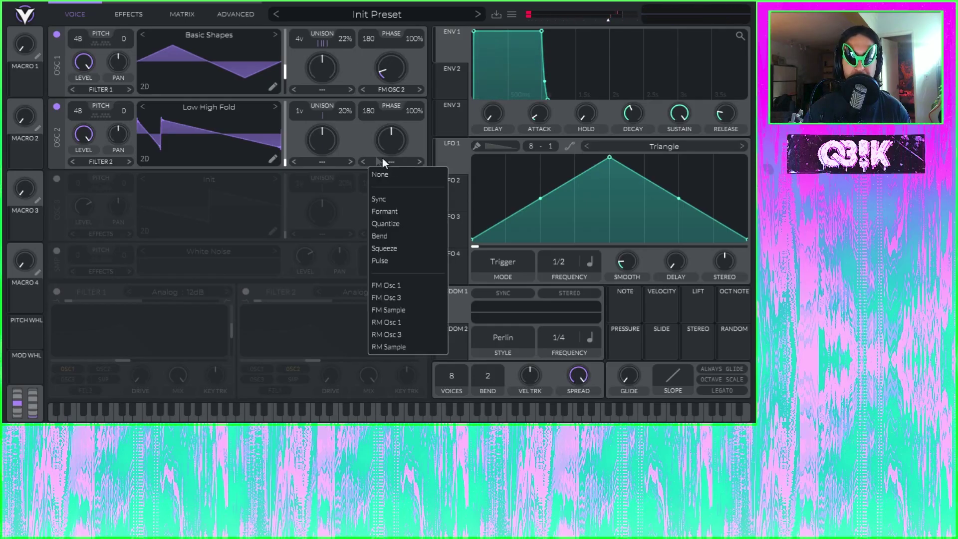
pyautogui.click(399, 211)
pyautogui.moveTo(399, 144)
pyautogui.mouseDown()
pyautogui.moveTo(408, 133)
pyautogui.moveTo(398, 152)
pyautogui.mouseUp()
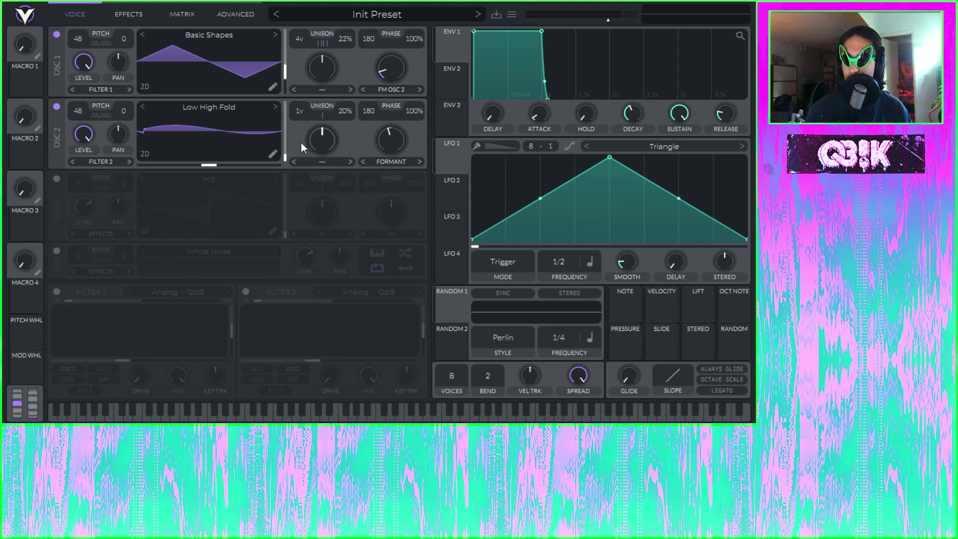
# Set oscillator 2's phase to 32 with 18% randomization and oscillator 1's phase to 121 with 5% randomization
pyautogui.moveTo(369, 155); pyautogui.dragTo(369, 160)
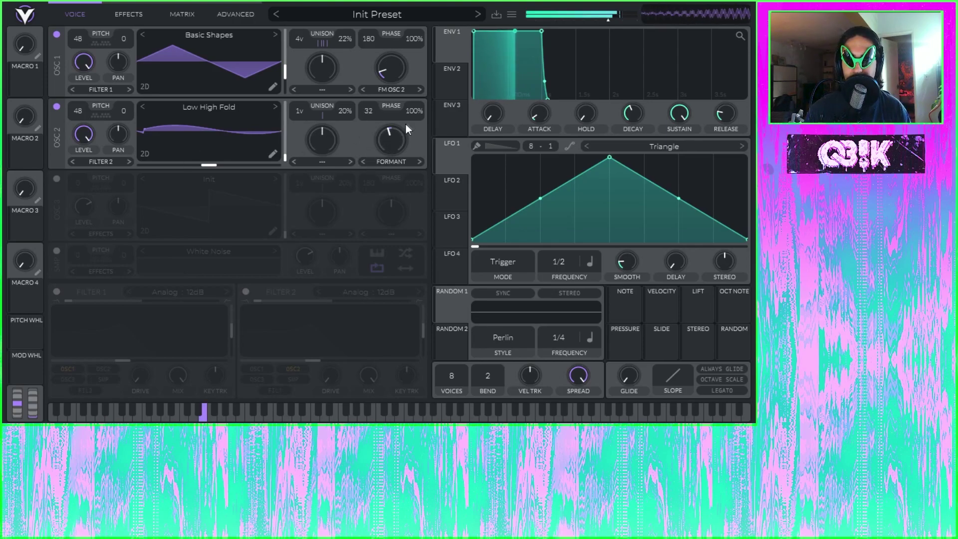
pyautogui.moveTo(417, 108); pyautogui.dragTo(414, 209)
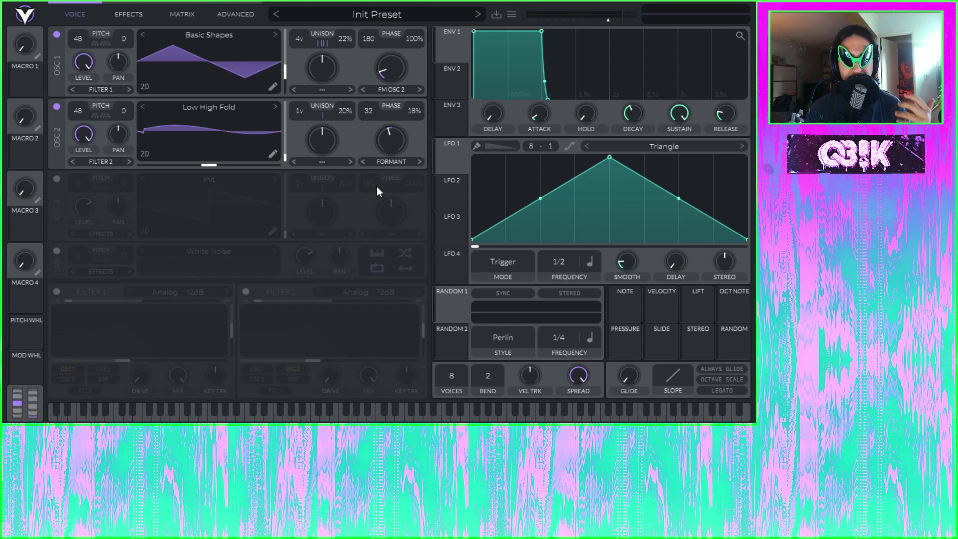
pyautogui.moveTo(405, 48); pyautogui.dragTo(399, 167)
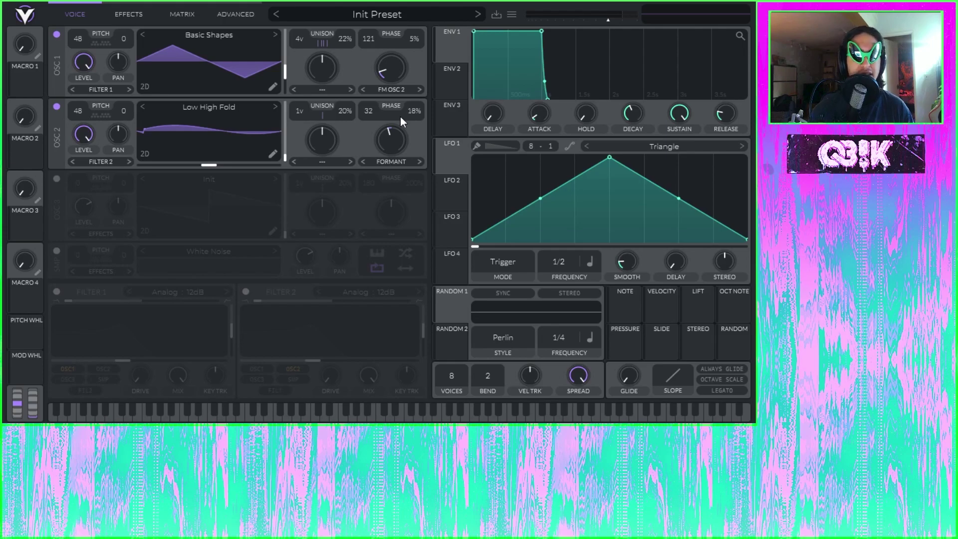
# Enable oscillator 3 with a transpose of -12 and load the Basic Shapes wavetable at its sawtooth frame
pyautogui.click(56, 178)
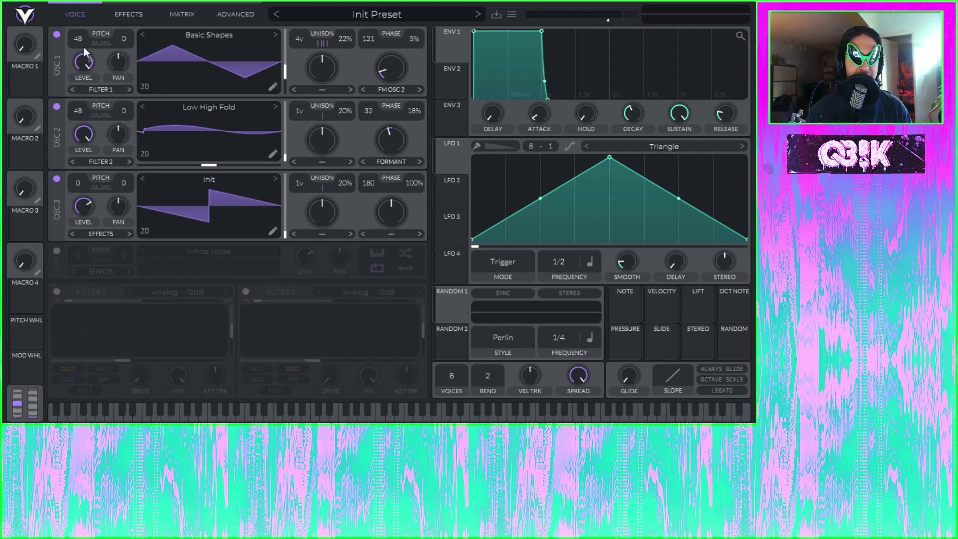
pyautogui.moveTo(83, 186); pyautogui.dragTo(84, 197)
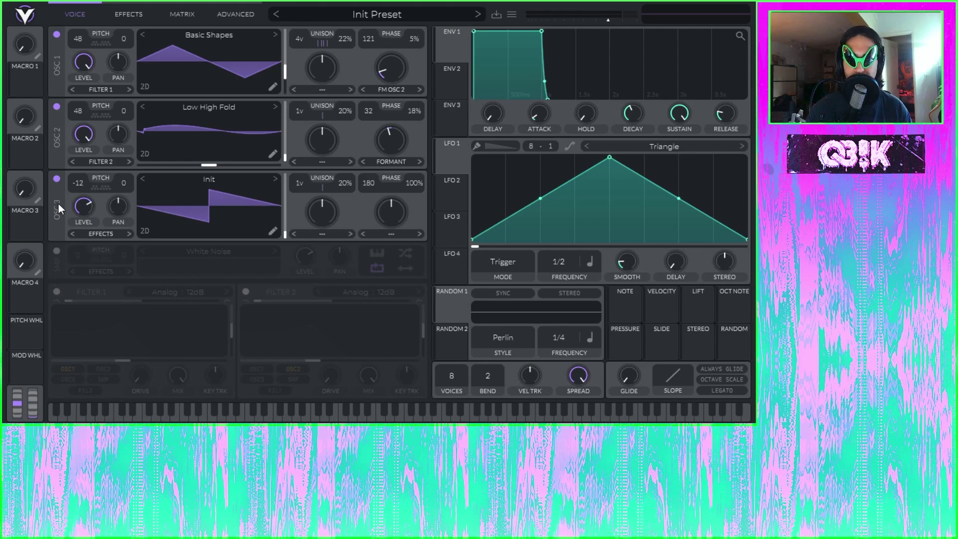
pyautogui.click(230, 178)
pyautogui.click(451, 197)
pyautogui.moveTo(280, 233); pyautogui.dragTo(287, 204)
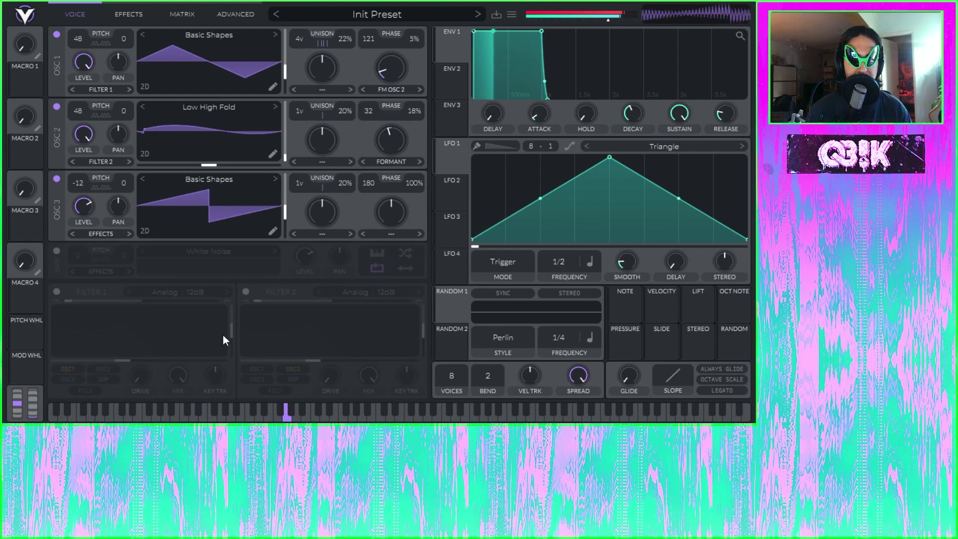
# Set oscillator 3's phase to 315 with 93% randomization
pyautogui.moveTo(345, 183); pyautogui.dragTo(344, 207)
pyautogui.moveTo(370, 183); pyautogui.dragTo(379, 142)
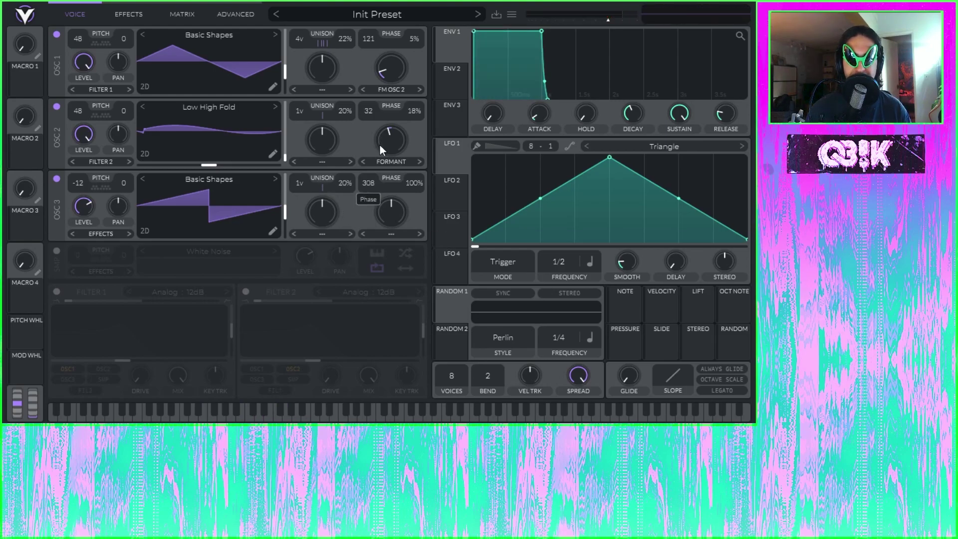
pyautogui.moveTo(409, 182); pyautogui.dragTo(407, 189)
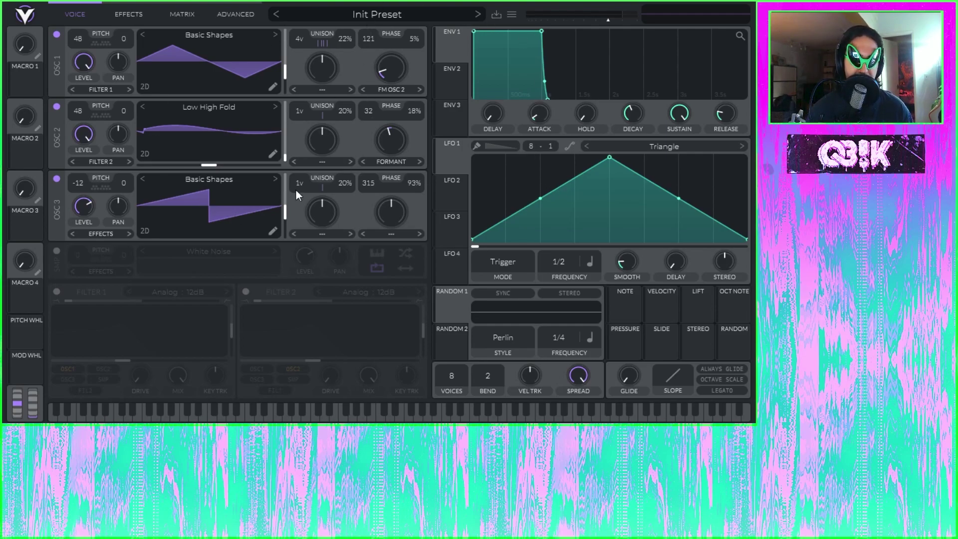
# Apply FM Osc 1 distortion to oscillator 3 with a low amount
pyautogui.click(391, 234)
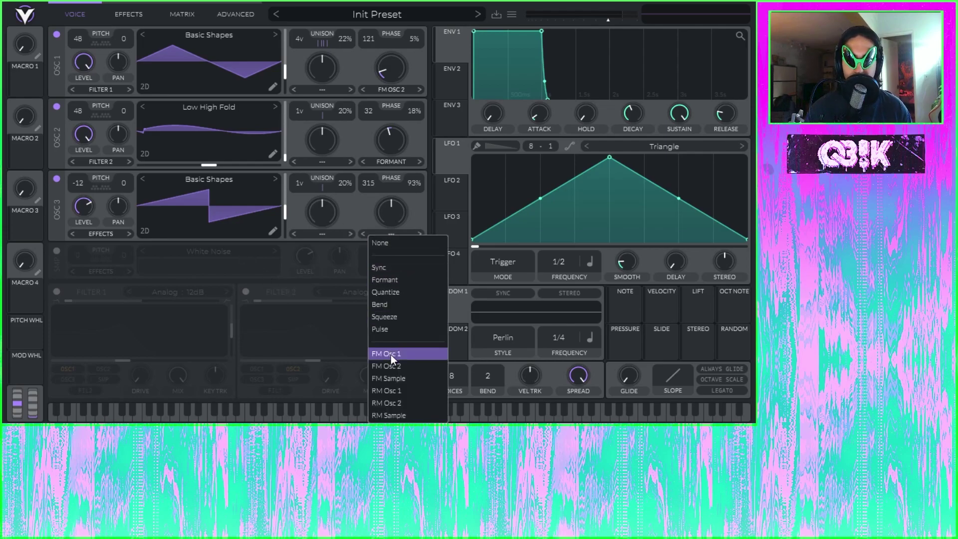
pyautogui.click(391, 354)
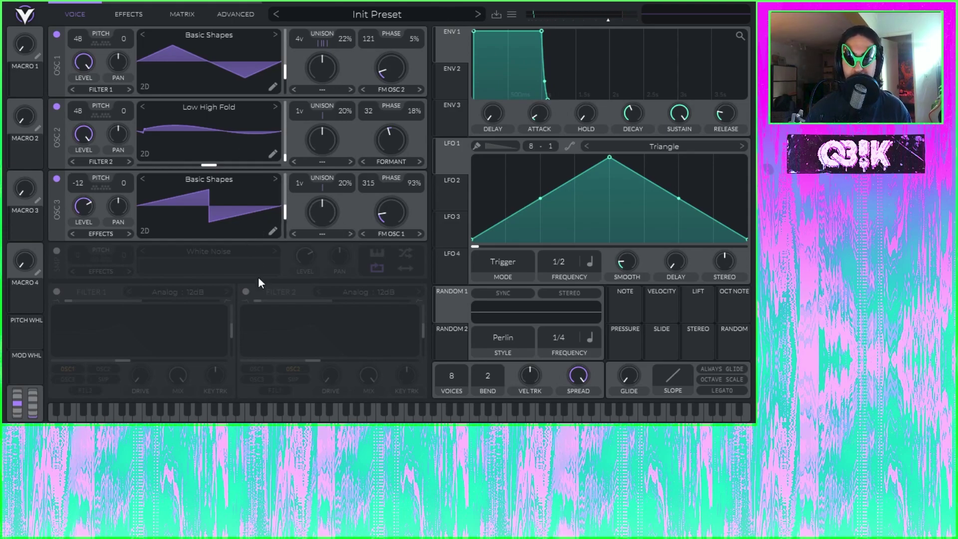
# Enable the sampler with the factory Grinder sample, key-tracked and transposed to 48
pyautogui.click(57, 251)
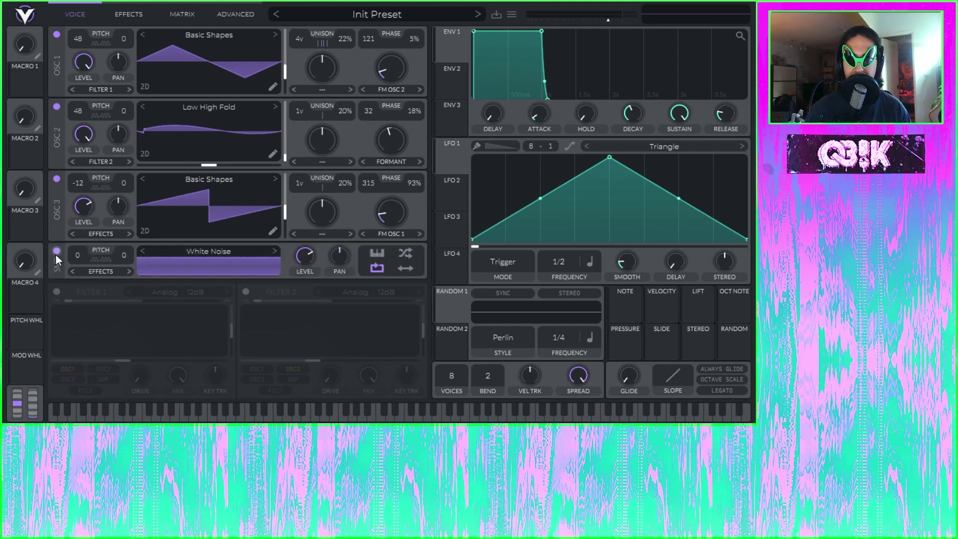
pyautogui.click(209, 251)
pyautogui.click(433, 296)
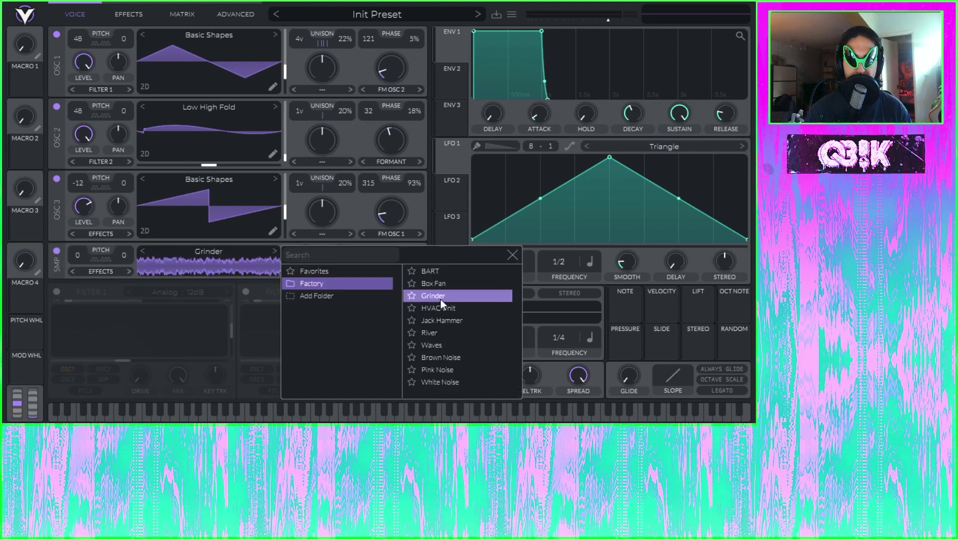
pyautogui.click(237, 282)
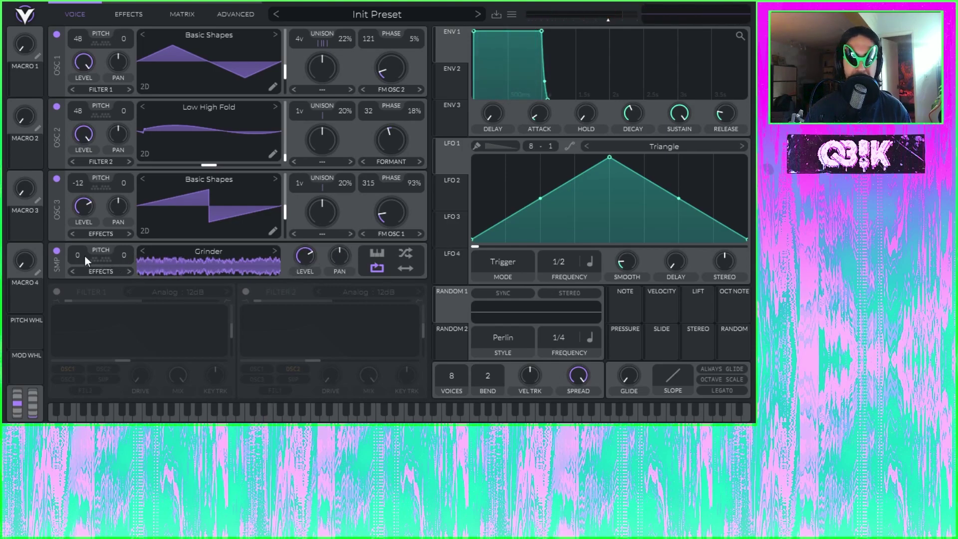
pyautogui.moveTo(80, 253); pyautogui.dragTo(92, 118)
pyautogui.moveTo(68, 324); pyautogui.dragTo(107, 148)
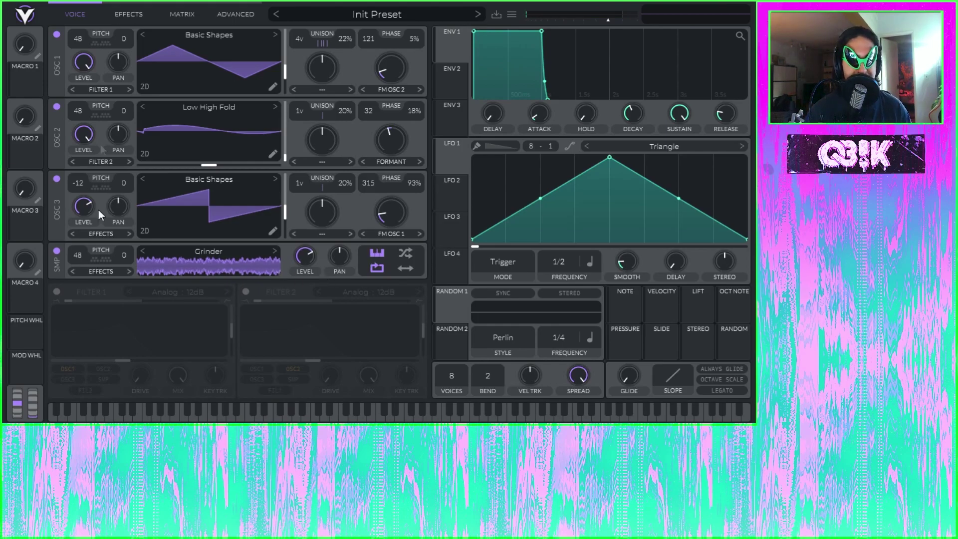
# Enable Filter 1 and set it to the Band Spread Comb model
pyautogui.click(57, 295)
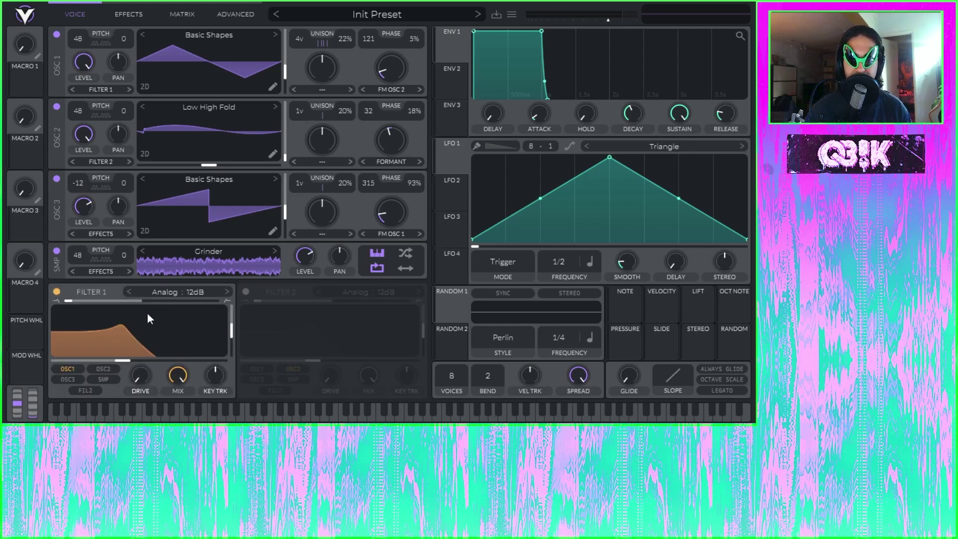
pyautogui.click(179, 293)
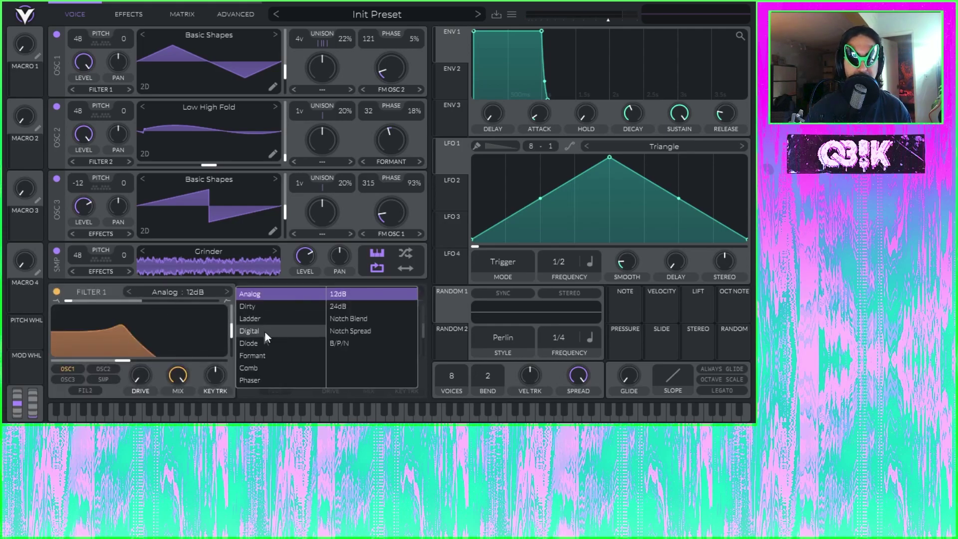
pyautogui.click(257, 368)
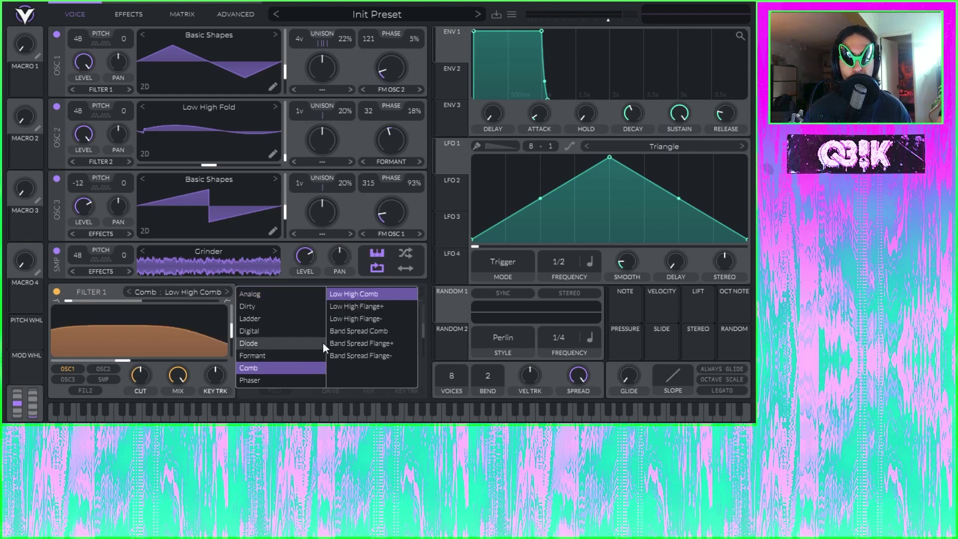
pyautogui.click(358, 331)
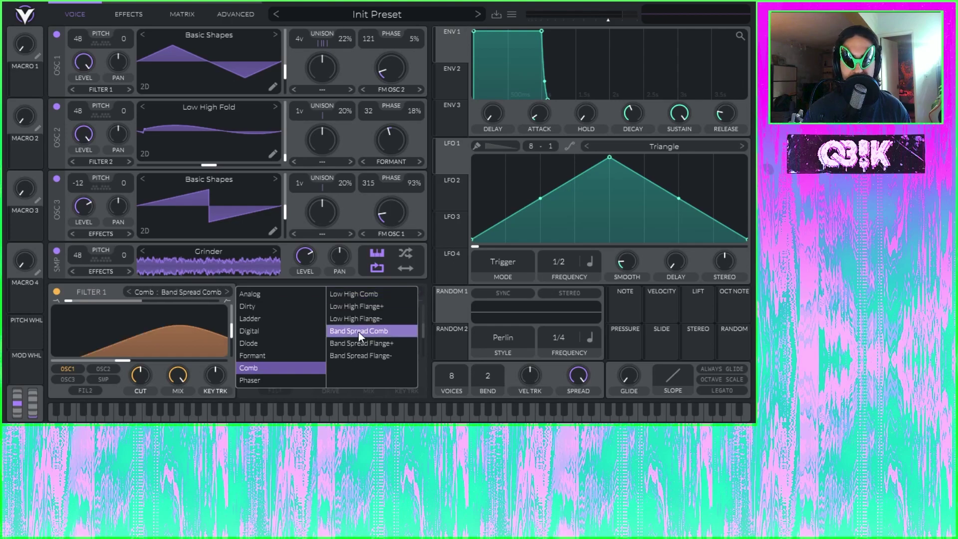
# Set Filter 1 to a low cut, about 52% mix, negative key tracking and lower resonance, and compare the sound with it bypassed
pyautogui.moveTo(142, 397); pyautogui.dragTo(142, 417)
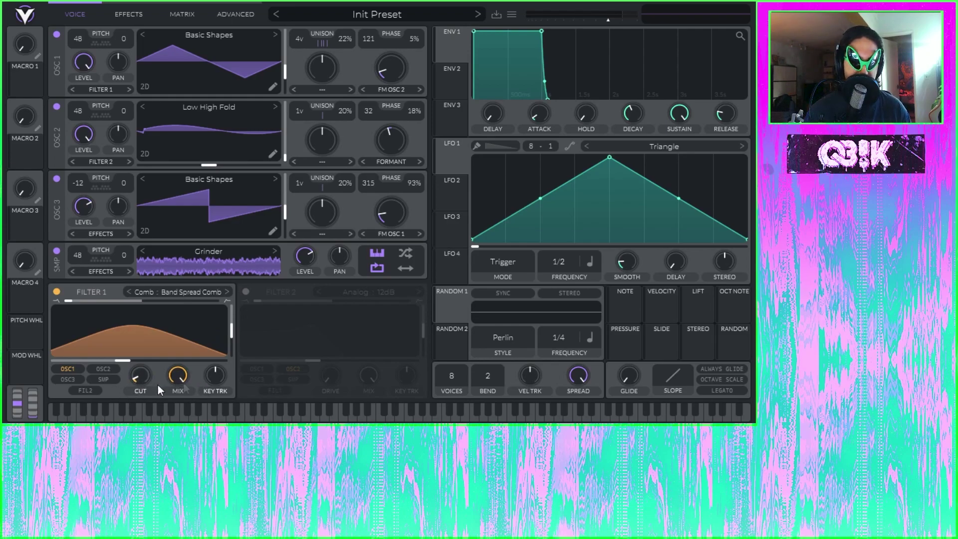
pyautogui.moveTo(185, 373); pyautogui.dragTo(182, 415)
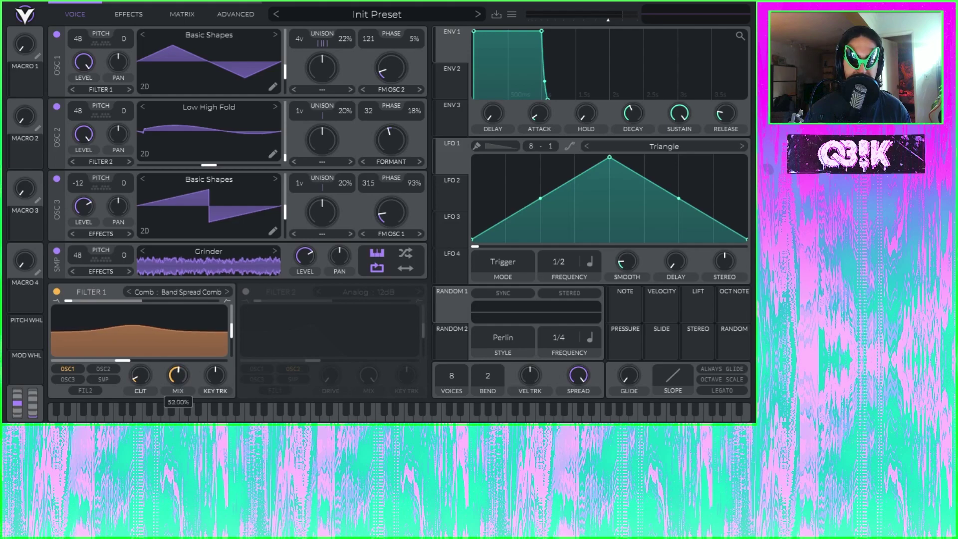
pyautogui.moveTo(213, 372)
pyautogui.mouseDown()
pyautogui.moveTo(227, 352)
pyautogui.moveTo(221, 376)
pyautogui.mouseUp()
pyautogui.doubleClick(221, 378)
pyautogui.moveTo(220, 376); pyautogui.dragTo(219, 399)
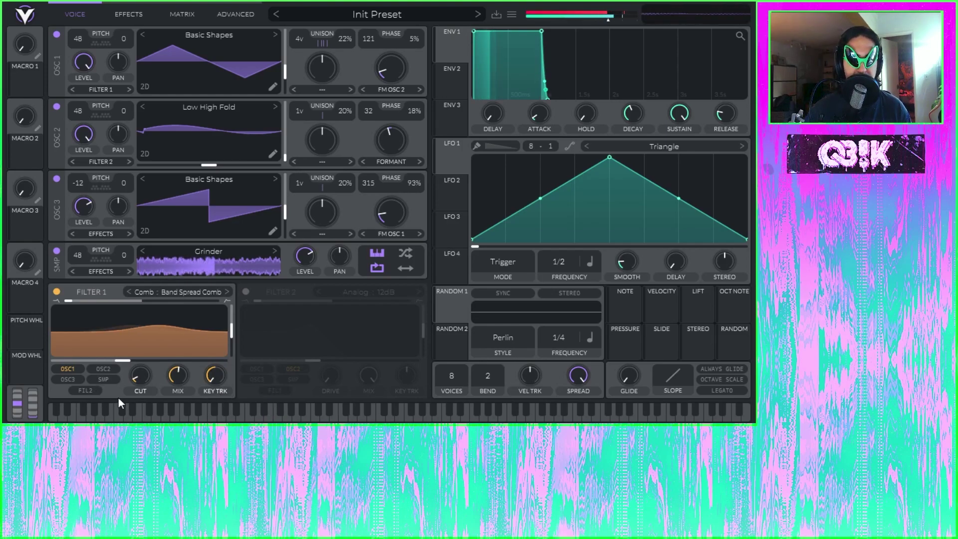
pyautogui.moveTo(235, 344); pyautogui.dragTo(232, 340)
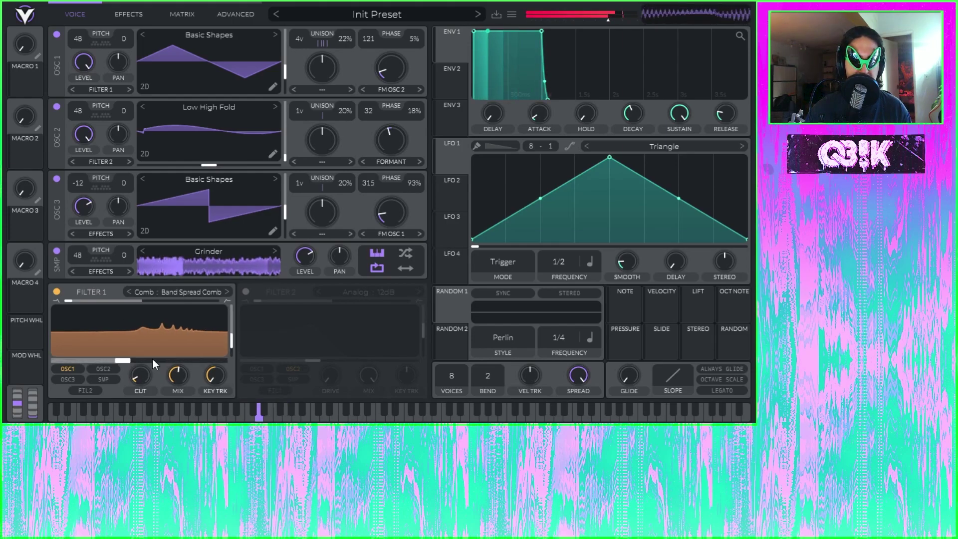
pyautogui.click(57, 292)
pyautogui.click(58, 292)
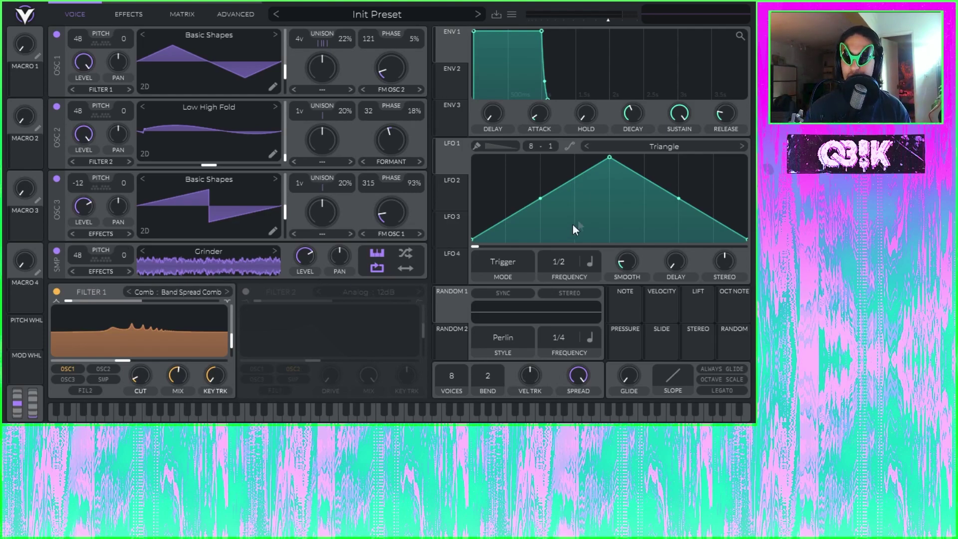
# Reshape LFO 1 into a descending ramp starting at mid height and assign it to oscillator 1's level
pyautogui.moveTo(608, 156); pyautogui.dragTo(463, 199)
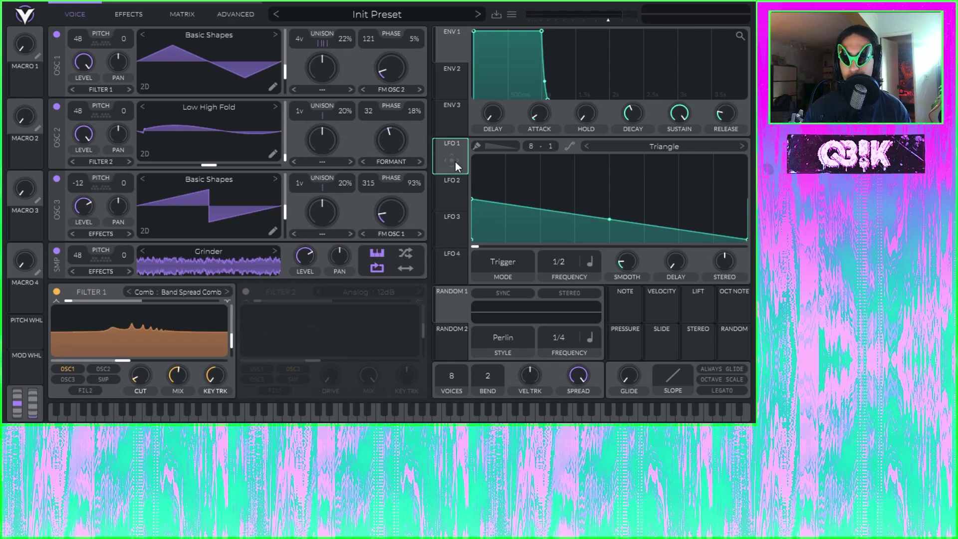
pyautogui.moveTo(455, 162); pyautogui.dragTo(78, 63)
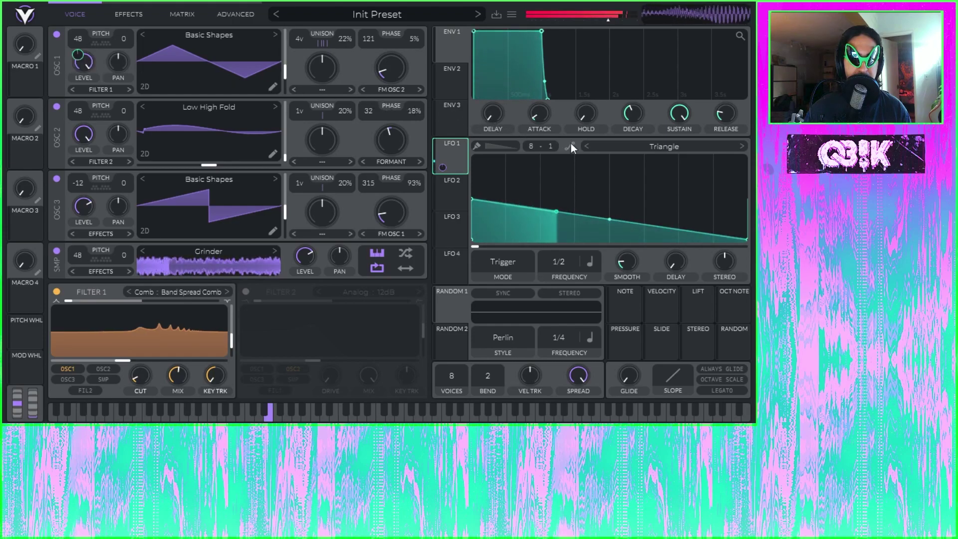
# Set LFO 1's frequency to 16/1 and assign the LFO to a second modulation target
pyautogui.moveTo(567, 270); pyautogui.dragTo(541, 382)
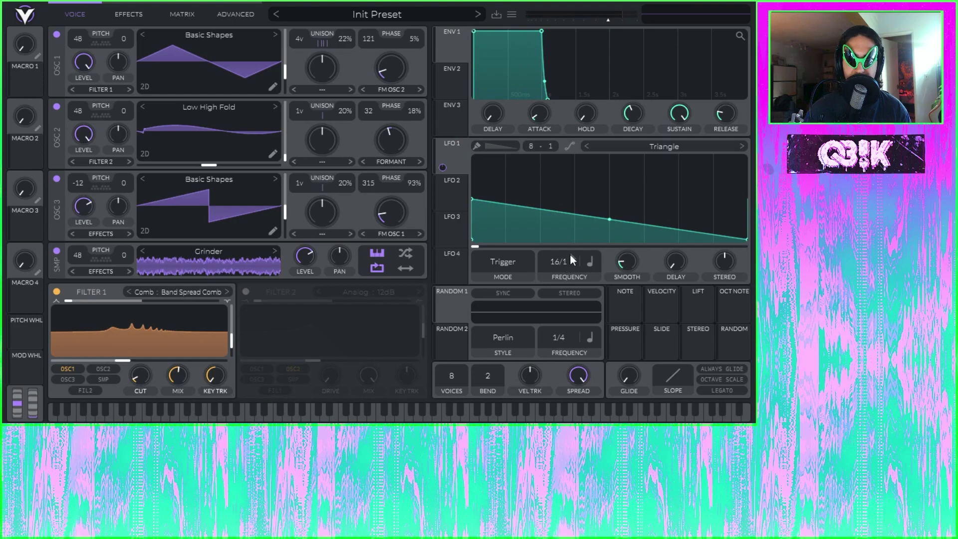
pyautogui.moveTo(563, 264); pyautogui.dragTo(579, 195)
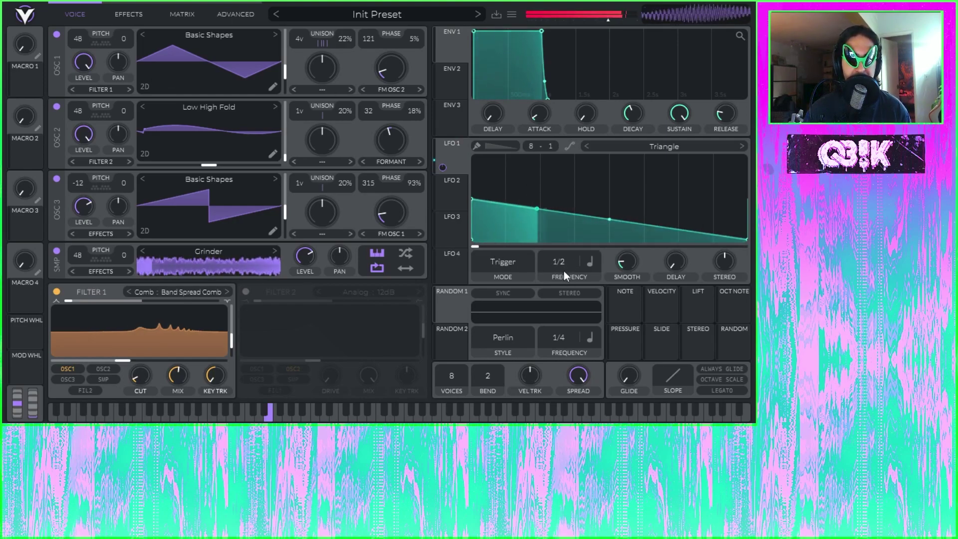
pyautogui.moveTo(561, 265); pyautogui.dragTo(565, 361)
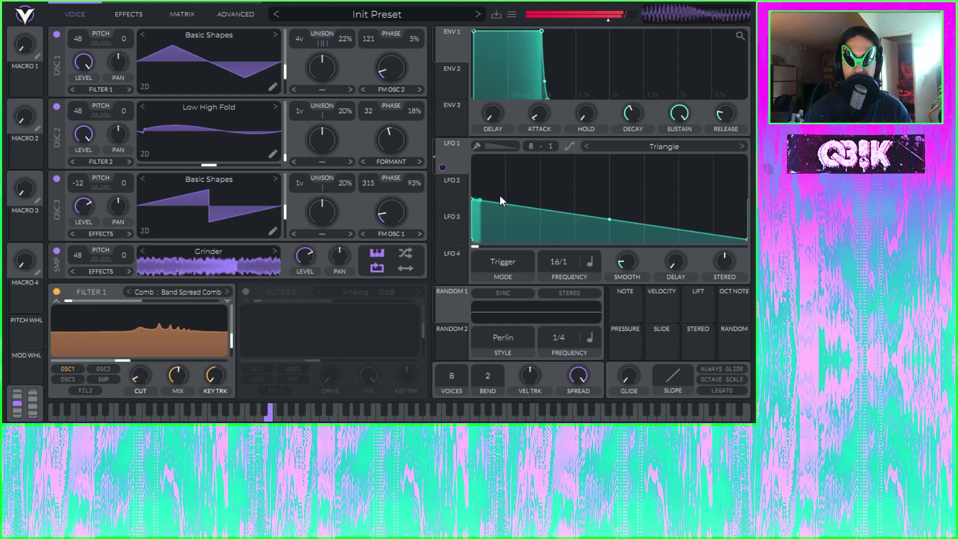
pyautogui.moveTo(443, 167); pyautogui.dragTo(391, 172)
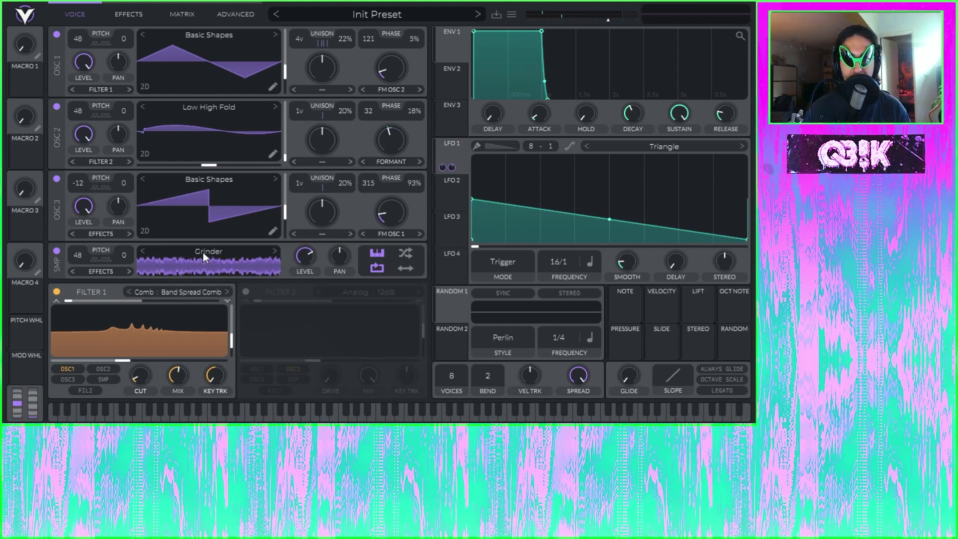
# Enable Distortion as the first effect in the chain and set it to Bit Crush with the drive slightly raised
pyautogui.click(142, 14)
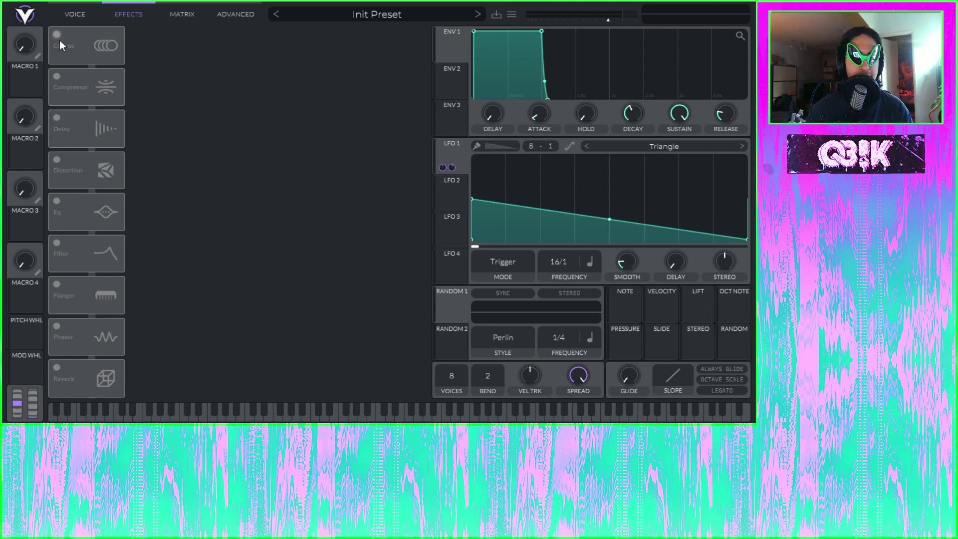
pyautogui.click(58, 160)
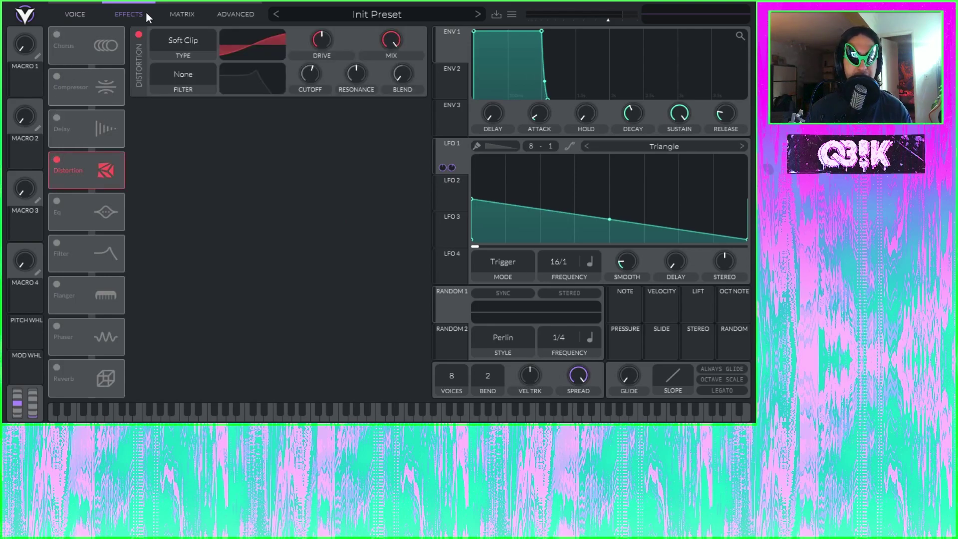
pyautogui.moveTo(85, 169); pyautogui.dragTo(107, 44)
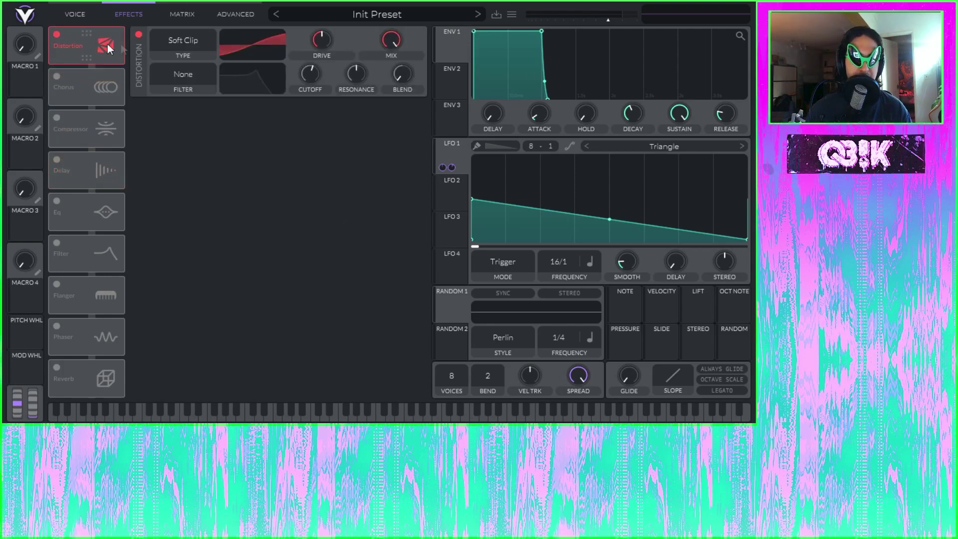
pyautogui.click(179, 39)
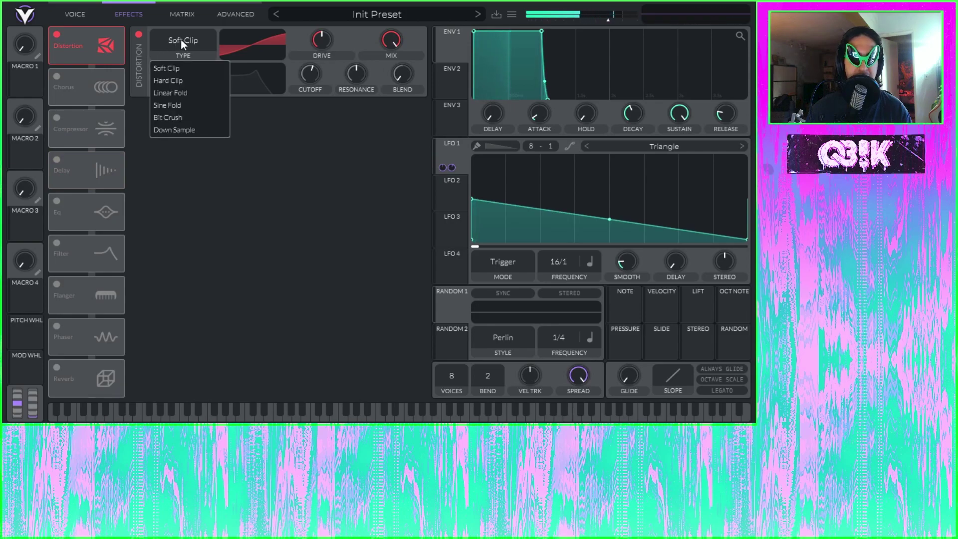
pyautogui.click(177, 118)
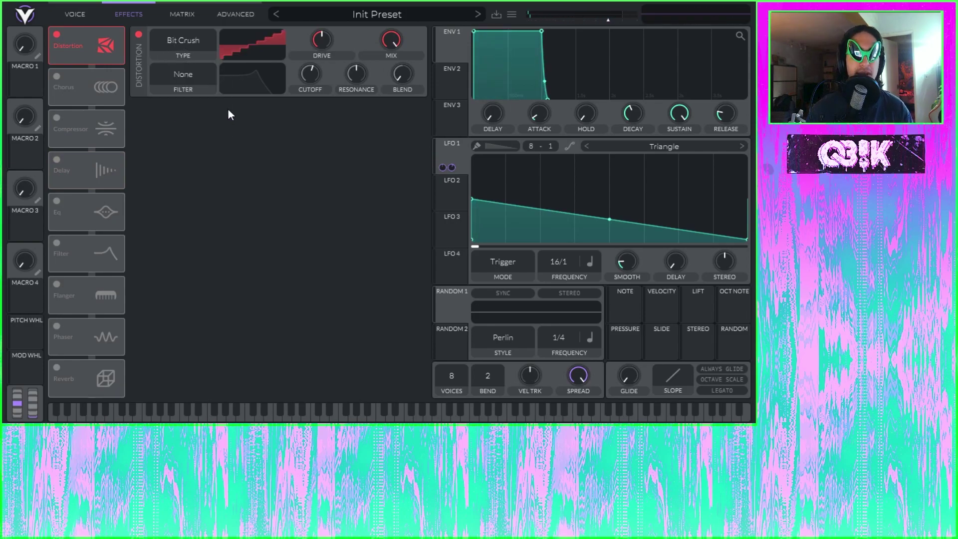
pyautogui.moveTo(326, 39); pyautogui.dragTo(329, 26)
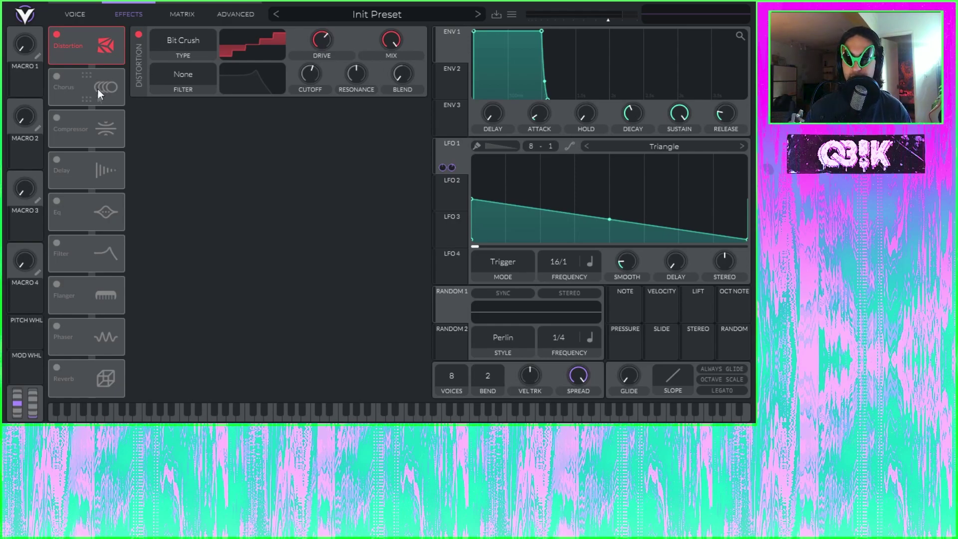
# Enable the Filter effect in Ladder 12dB mode and set its drive to about 5.2 dB
pyautogui.click(58, 249)
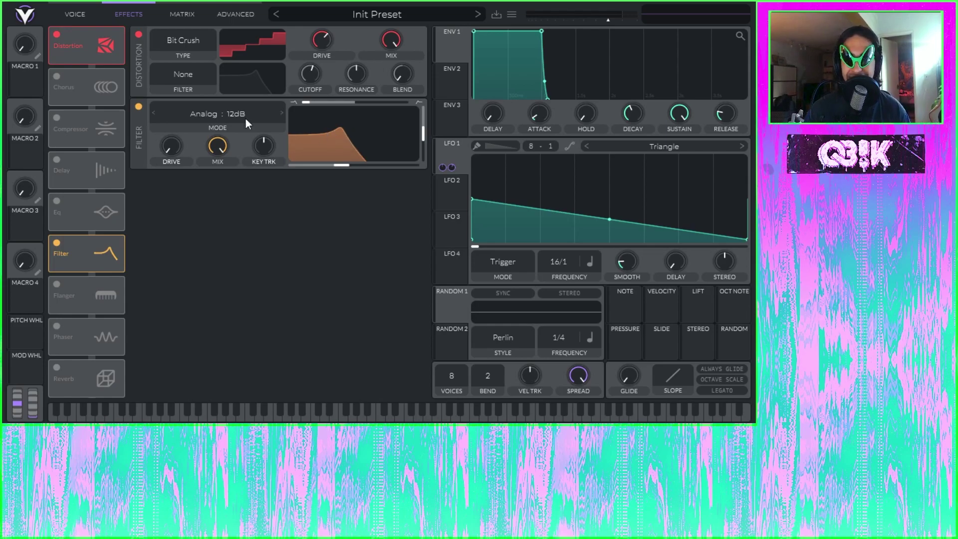
pyautogui.click(191, 134)
pyautogui.click(152, 166)
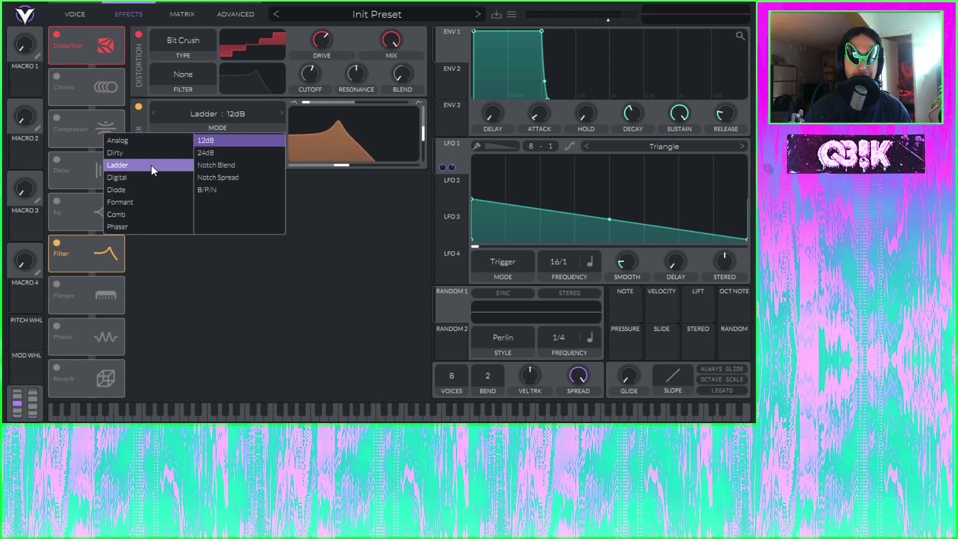
pyautogui.click(347, 234)
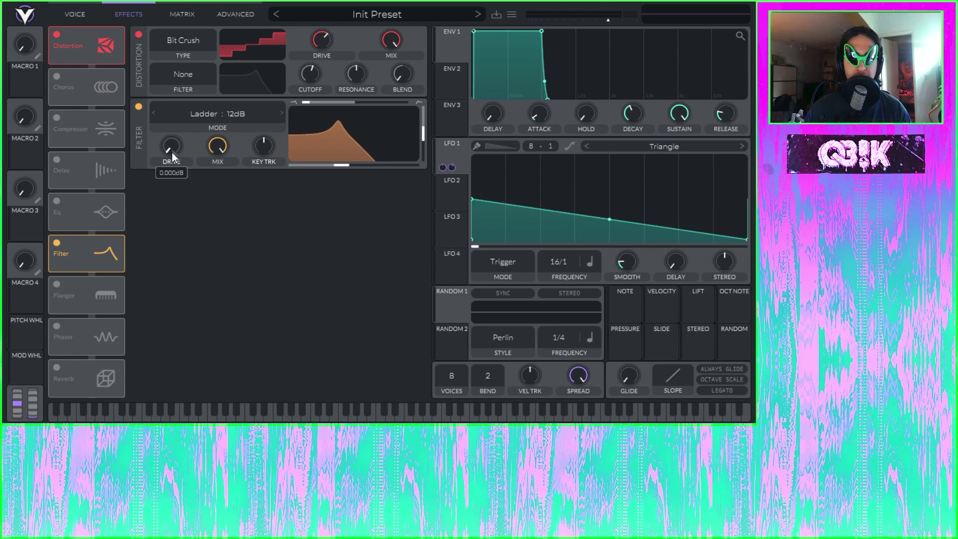
pyautogui.moveTo(178, 107); pyautogui.dragTo(178, 112)
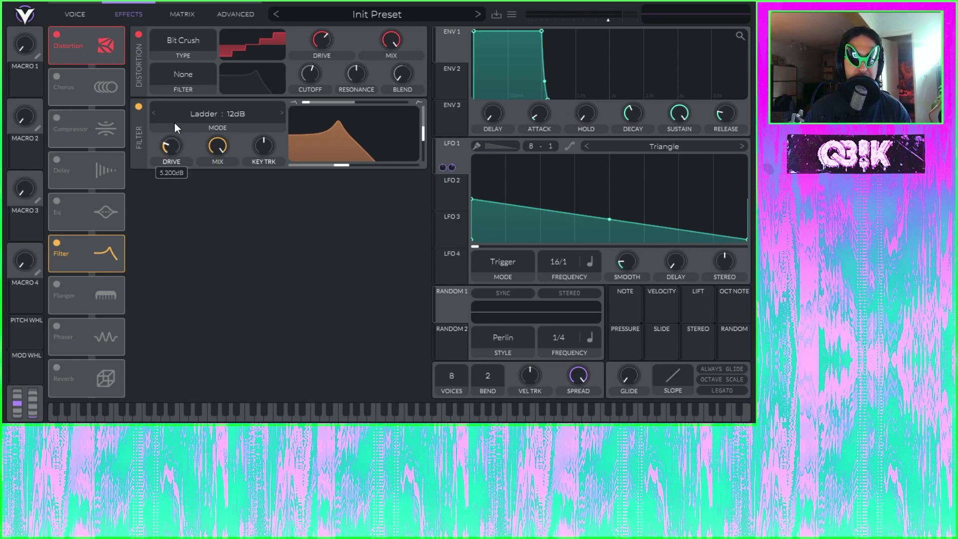
# Raise the Filter effect's cutoff to about 66.9 semitones and lower its resonance slightly
pyautogui.moveTo(346, 165)
pyautogui.moveTo(345, 163); pyautogui.dragTo(424, 169)
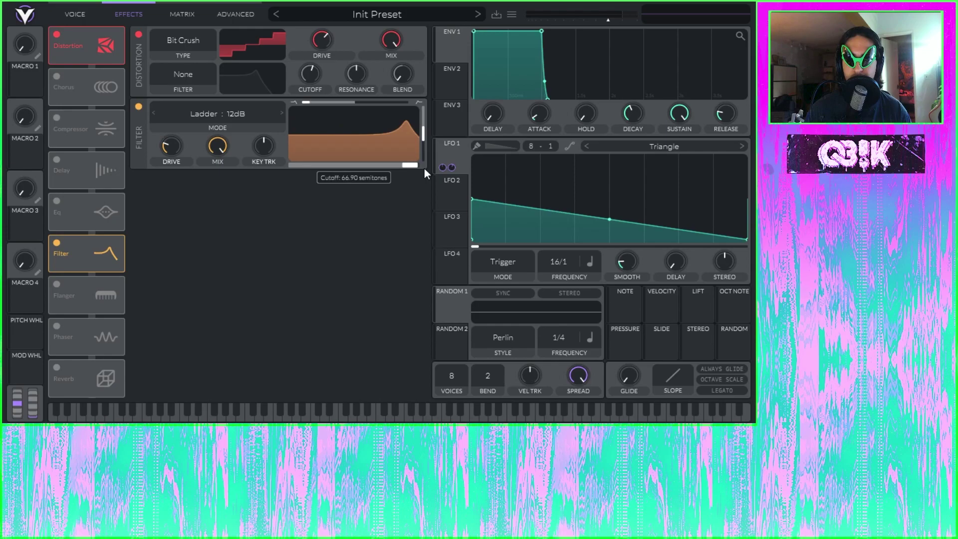
pyautogui.moveTo(423, 134); pyautogui.dragTo(423, 146)
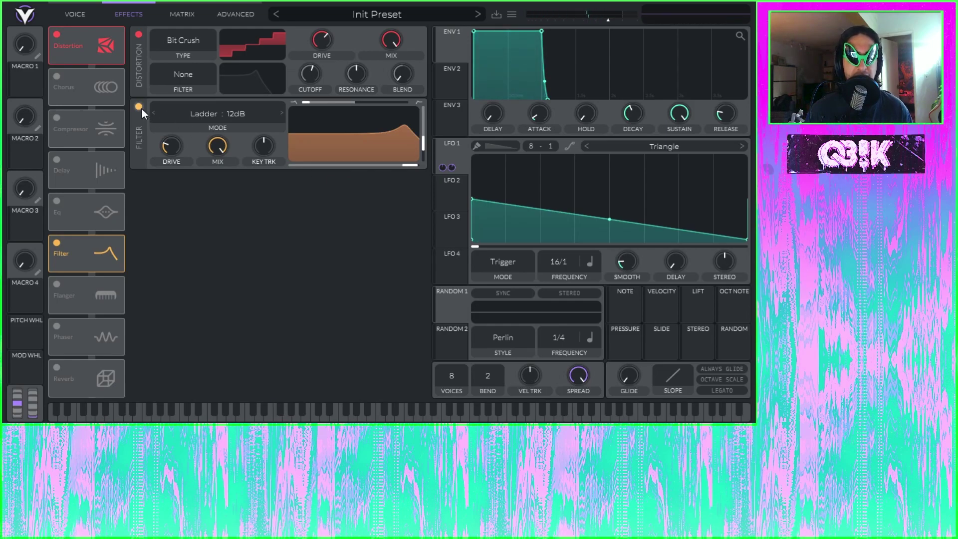
# Move the Filter effect directly after Distortion in the chain and enable Chorus
pyautogui.moveTo(83, 249); pyautogui.dragTo(108, 86)
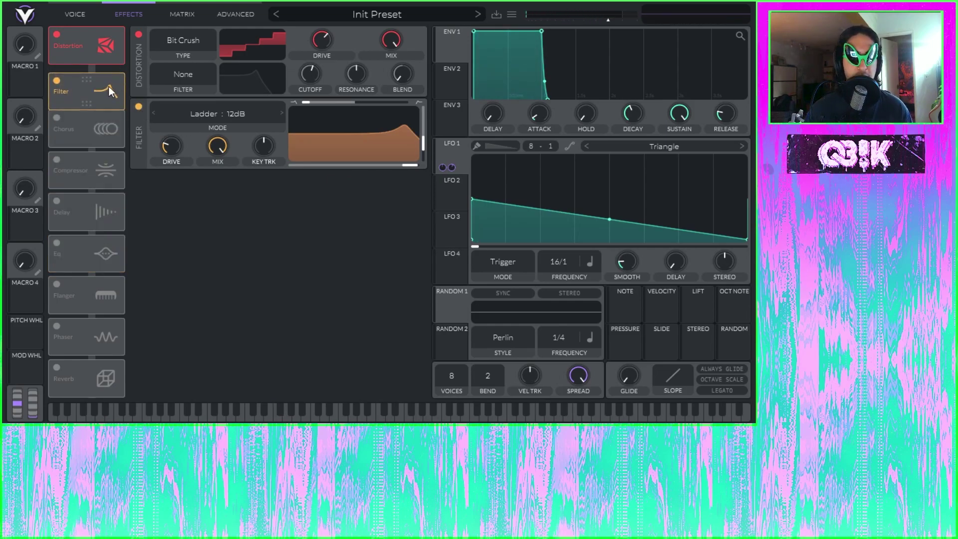
pyautogui.click(60, 120)
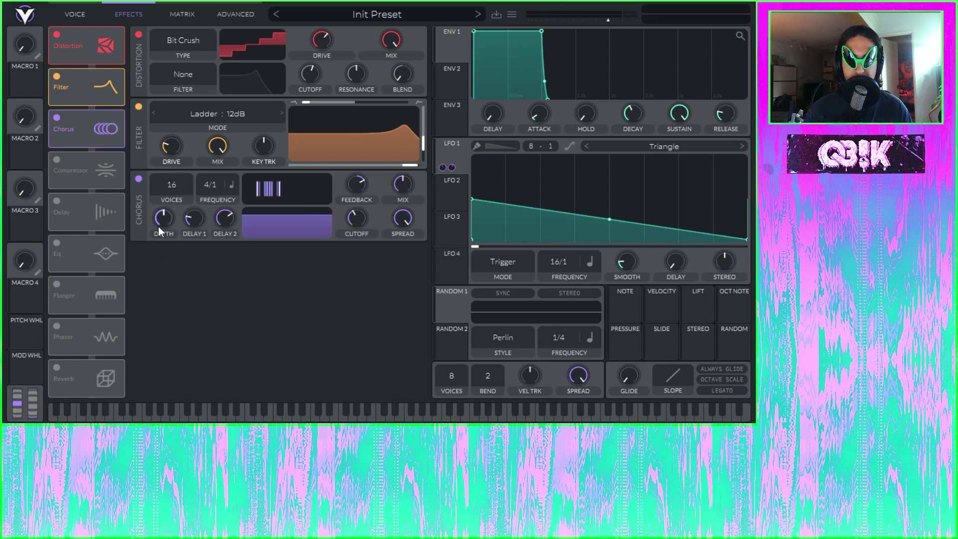
# Lower the Chorus depth, raise its Delay 1 and reduce its cutoff
pyautogui.moveTo(166, 226); pyautogui.dragTo(157, 250)
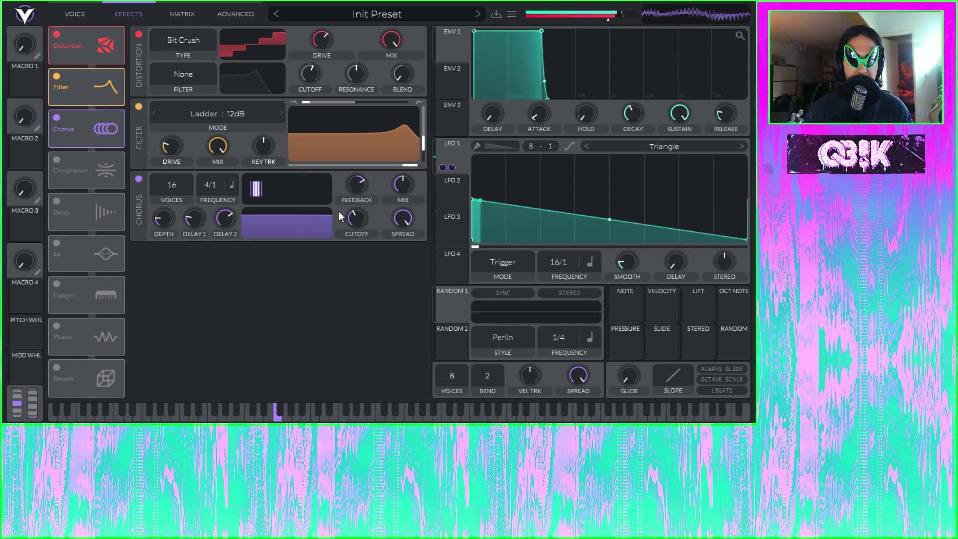
pyautogui.moveTo(194, 218); pyautogui.dragTo(211, 182)
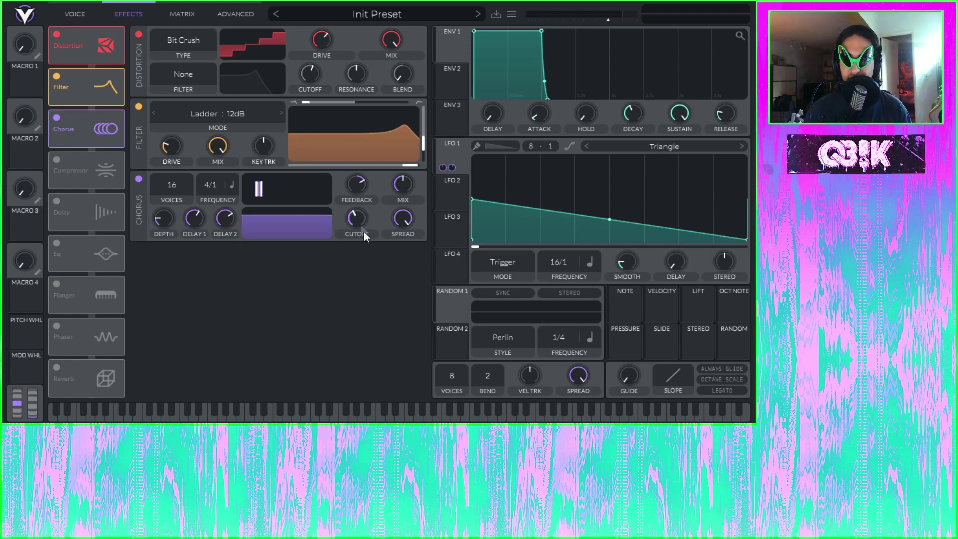
pyautogui.moveTo(354, 216)
pyautogui.mouseDown()
pyautogui.moveTo(361, 205)
pyautogui.moveTo(361, 213)
pyautogui.mouseUp()
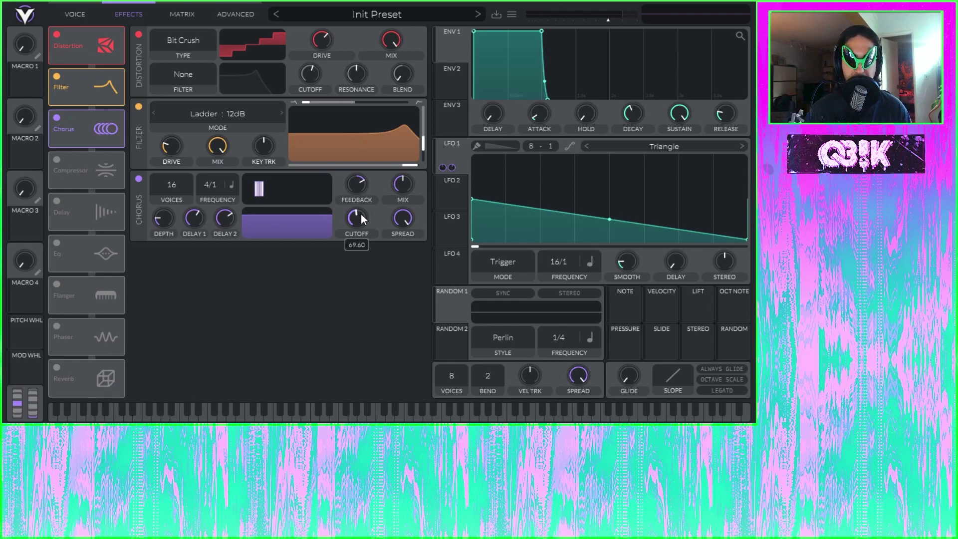
pyautogui.moveTo(360, 214); pyautogui.dragTo(369, 244)
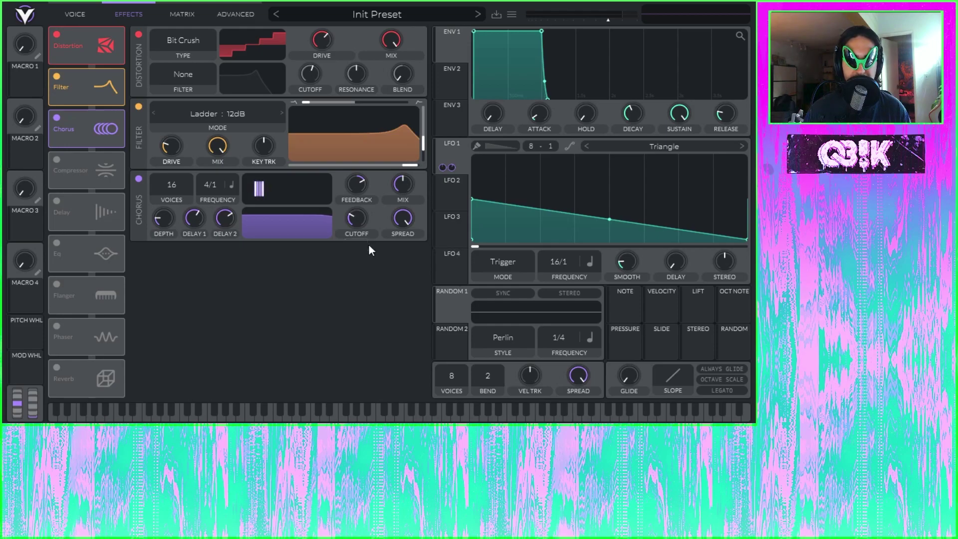
# Lower the Chorus feedback slightly and set its mix to 17%, comparing the sound with the effect off and on
pyautogui.moveTo(352, 194)
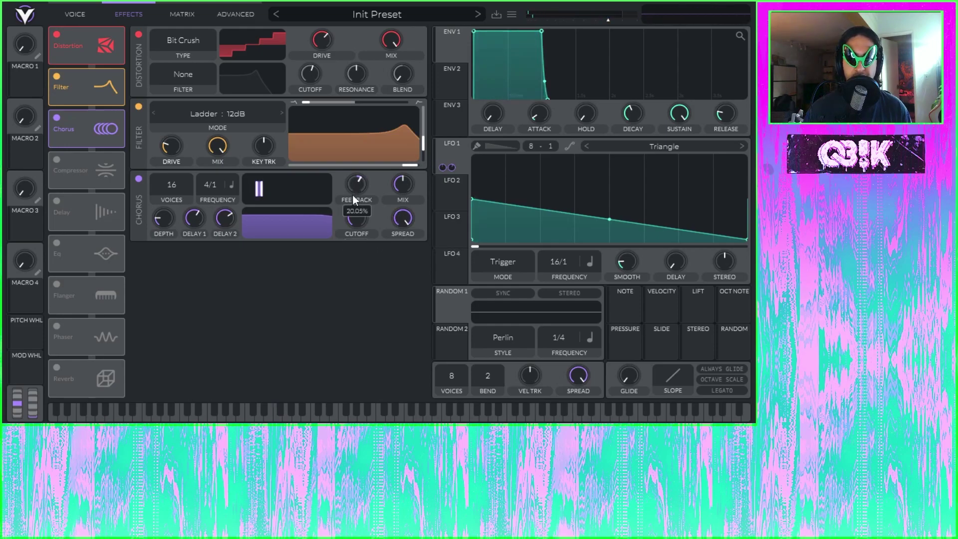
pyautogui.moveTo(352, 190); pyautogui.dragTo(354, 189)
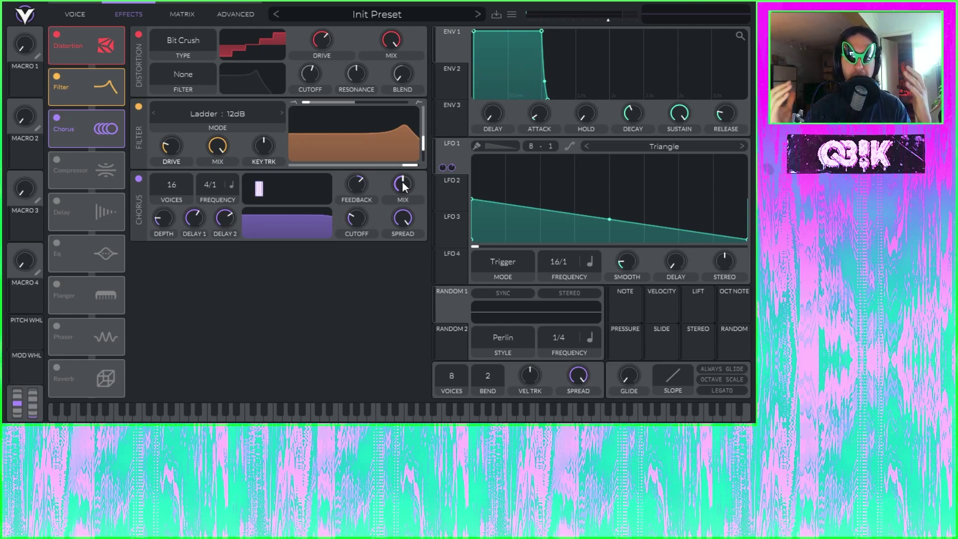
pyautogui.moveTo(402, 182); pyautogui.dragTo(394, 217)
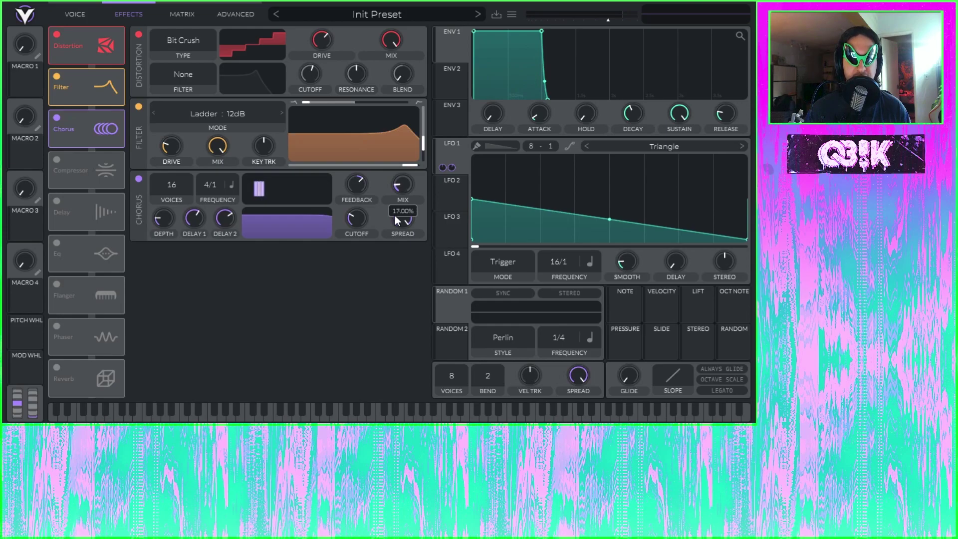
pyautogui.click(139, 179)
pyautogui.click(139, 179)
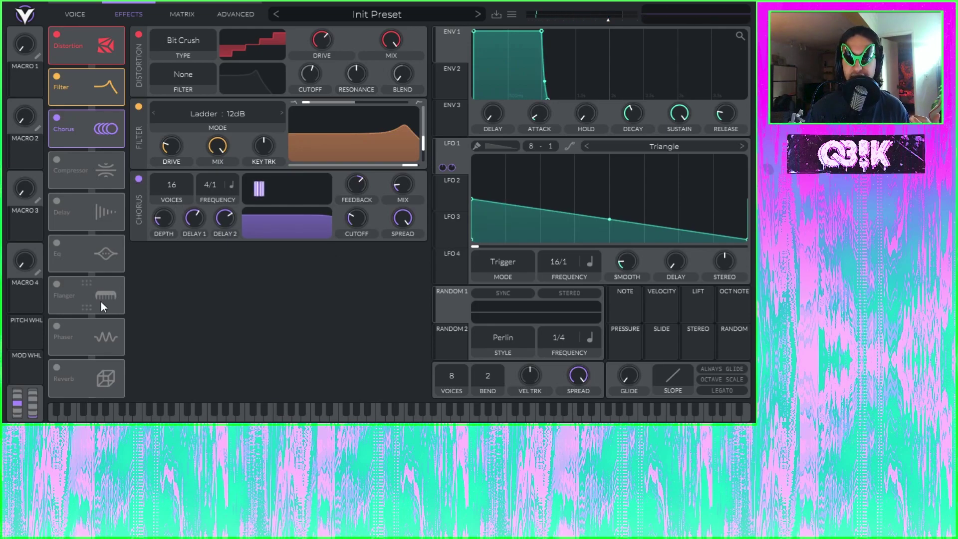
# Enable the Compressor in Multiband mode, raise the high band's upper threshold and reduce the high and mid bands' upper ratios
pyautogui.click(56, 161)
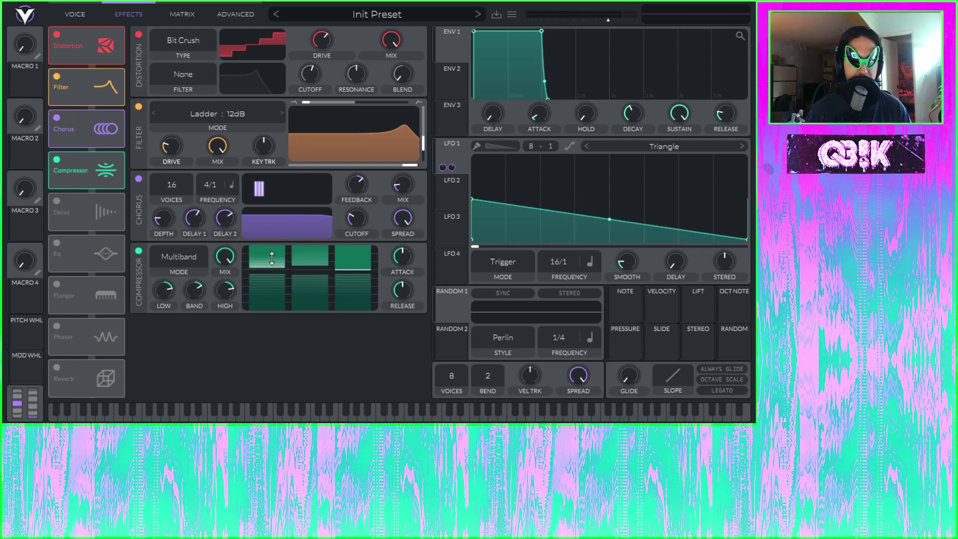
pyautogui.moveTo(361, 267)
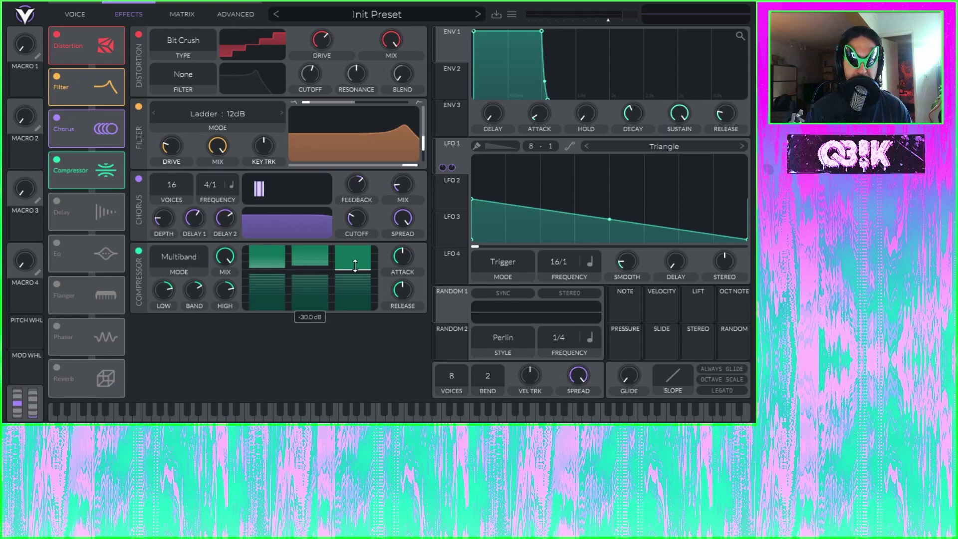
pyautogui.moveTo(354, 265); pyautogui.dragTo(360, 258)
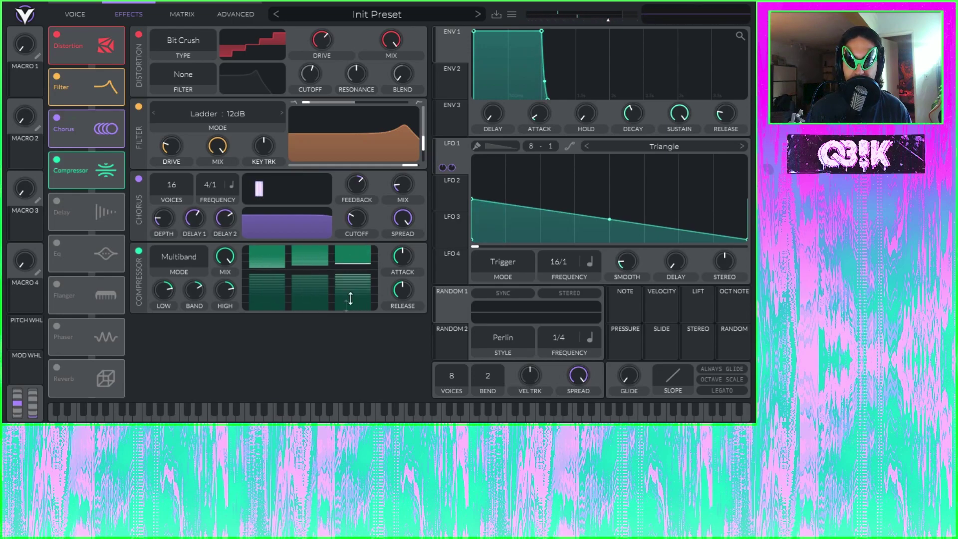
pyautogui.moveTo(364, 255); pyautogui.dragTo(371, 197)
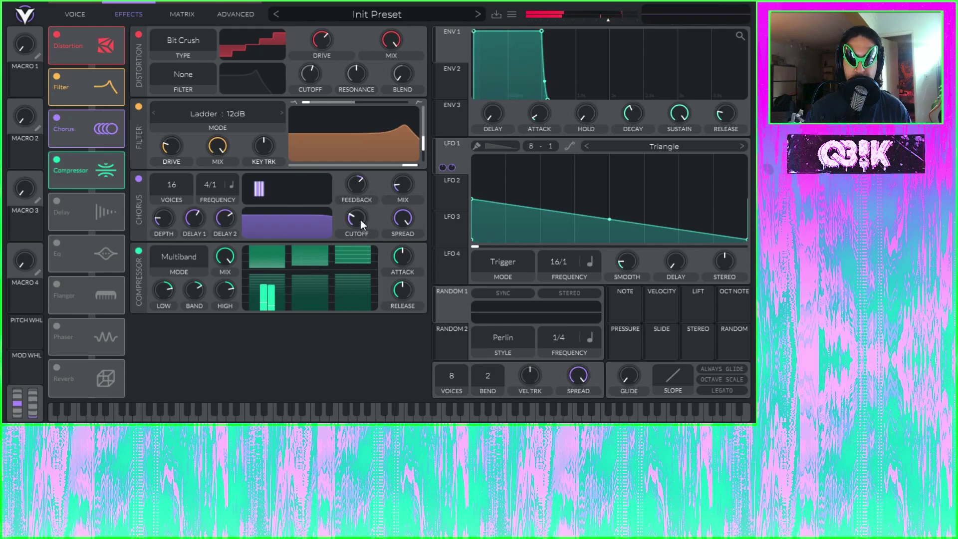
pyautogui.moveTo(316, 262)
pyautogui.mouseDown()
pyautogui.moveTo(308, 275)
pyautogui.moveTo(312, 259)
pyautogui.mouseUp()
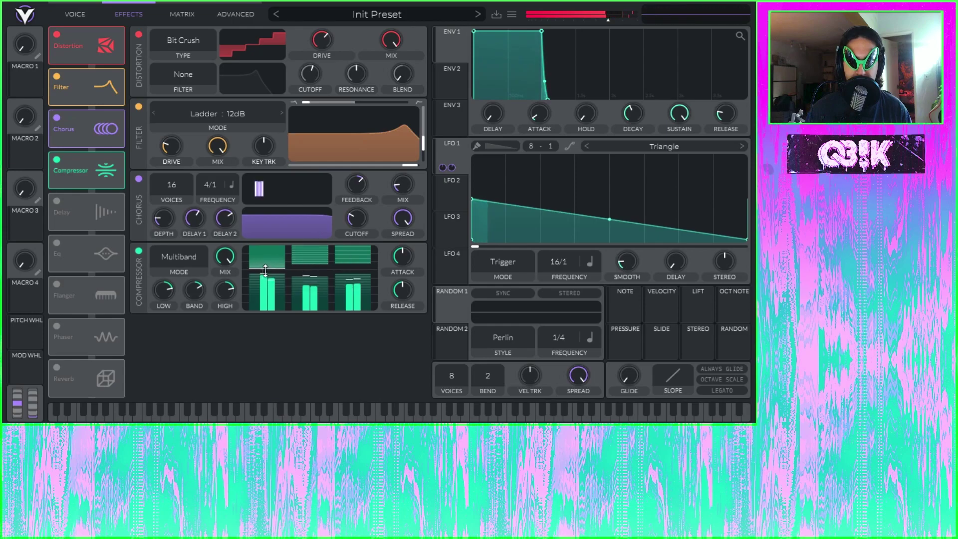
# Reshape the Compressor's low band by lowering its upper and lower thresholds and easing its ratios
pyautogui.moveTo(265, 269)
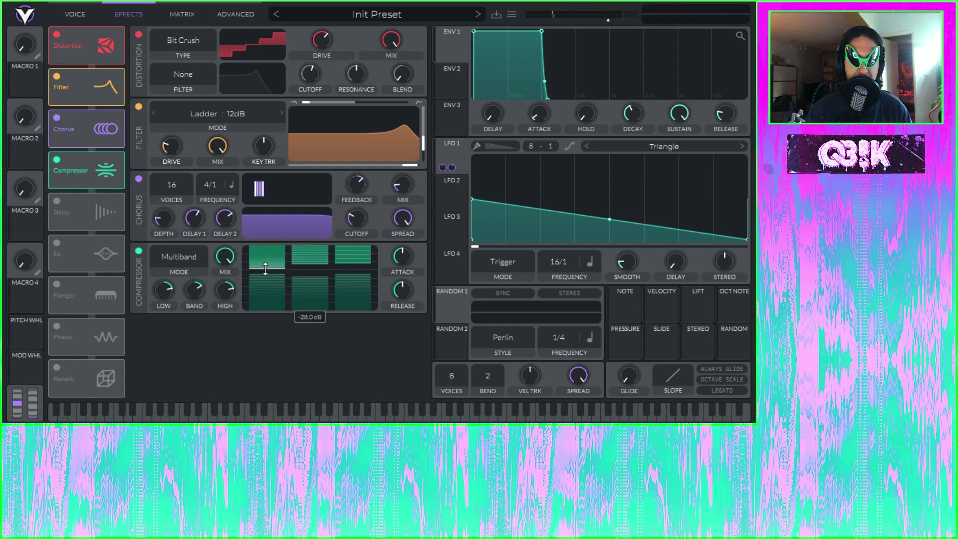
pyautogui.moveTo(265, 269); pyautogui.dragTo(267, 268)
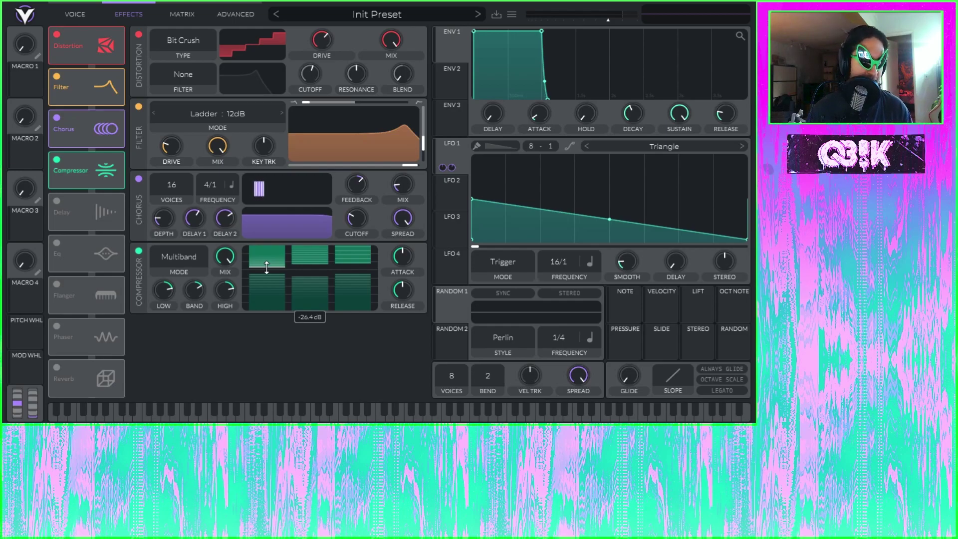
pyautogui.moveTo(266, 268)
pyautogui.mouseDown()
pyautogui.moveTo(270, 300)
pyautogui.moveTo(274, 260)
pyautogui.mouseUp()
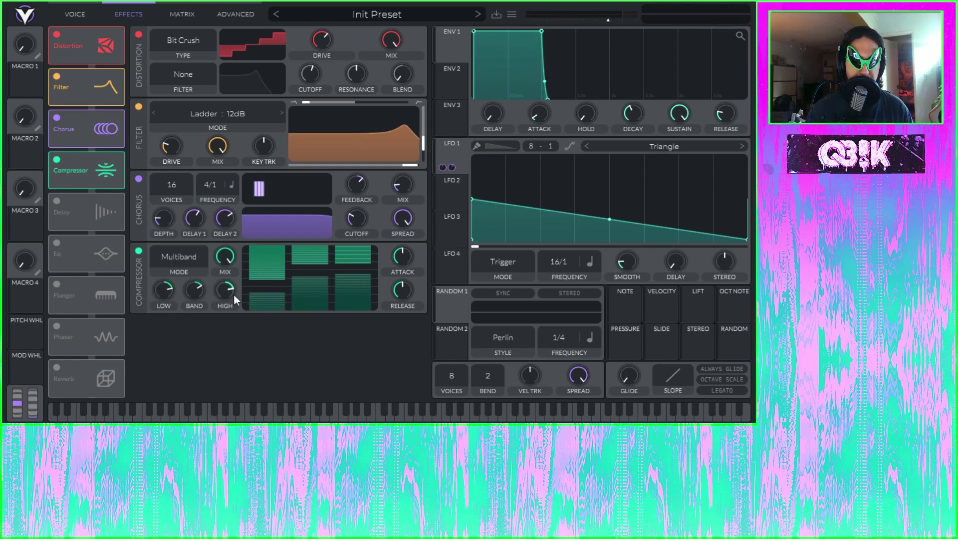
# Raise the Compressor's low and high band gains, shorten its release and set its attack to about 64.5%
pyautogui.moveTo(166, 291)
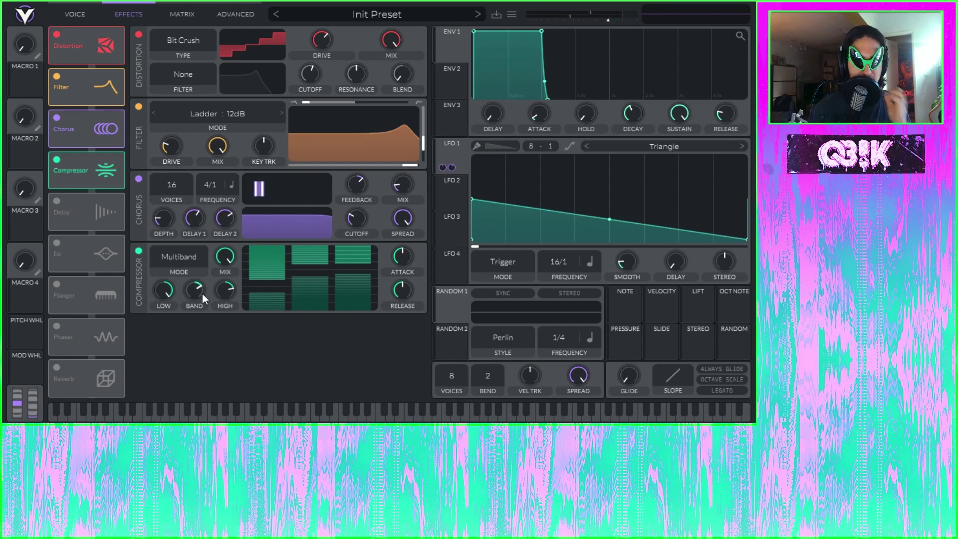
pyautogui.moveTo(199, 290)
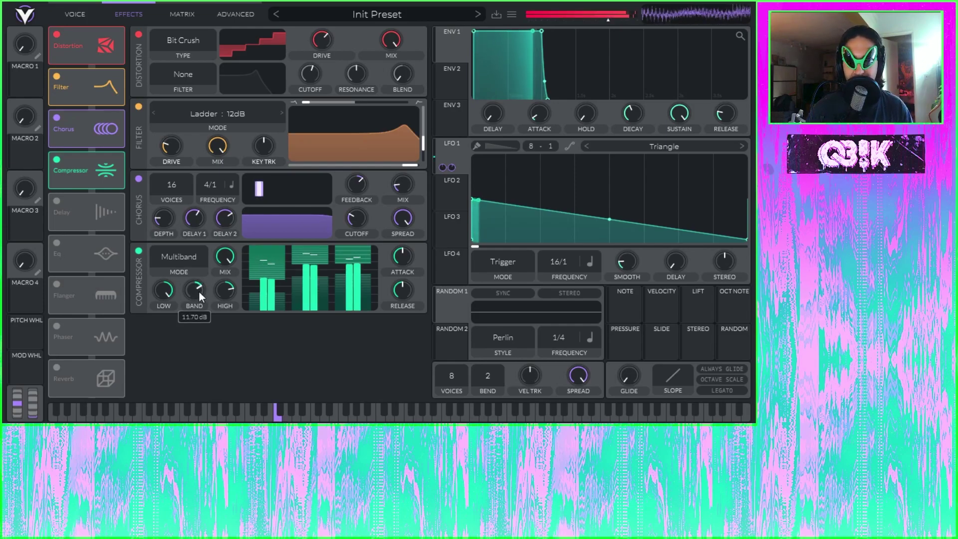
pyautogui.moveTo(234, 290)
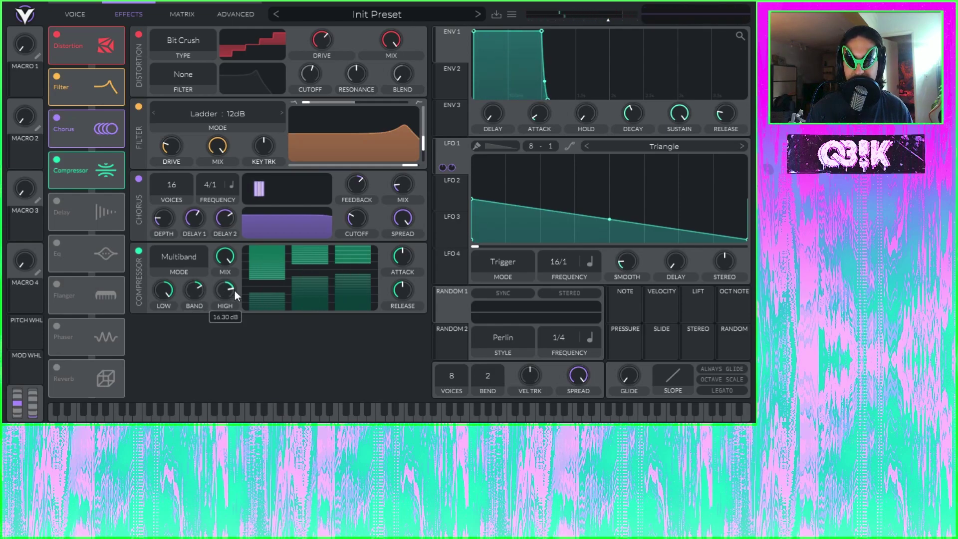
pyautogui.moveTo(235, 291); pyautogui.dragTo(235, 290)
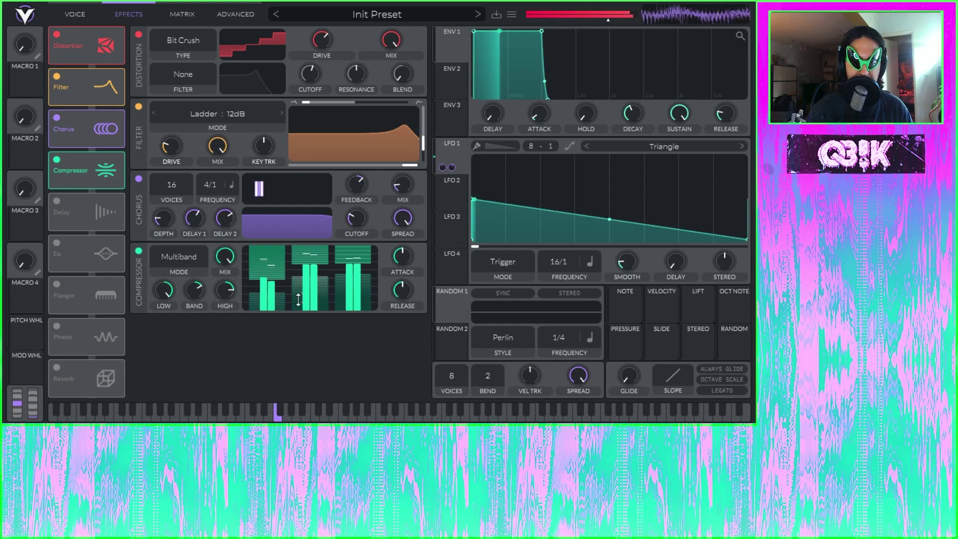
pyautogui.moveTo(396, 302)
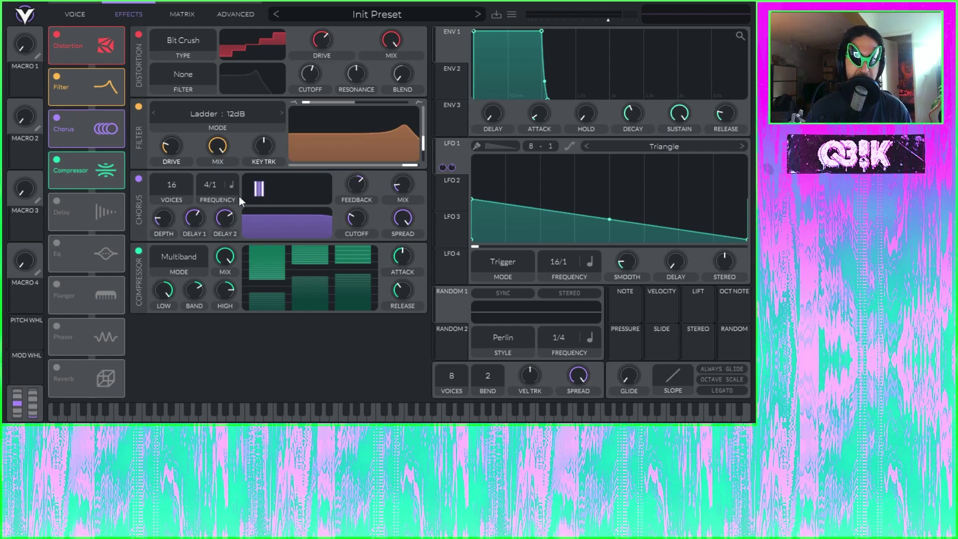
pyautogui.moveTo(406, 269); pyautogui.dragTo(412, 250)
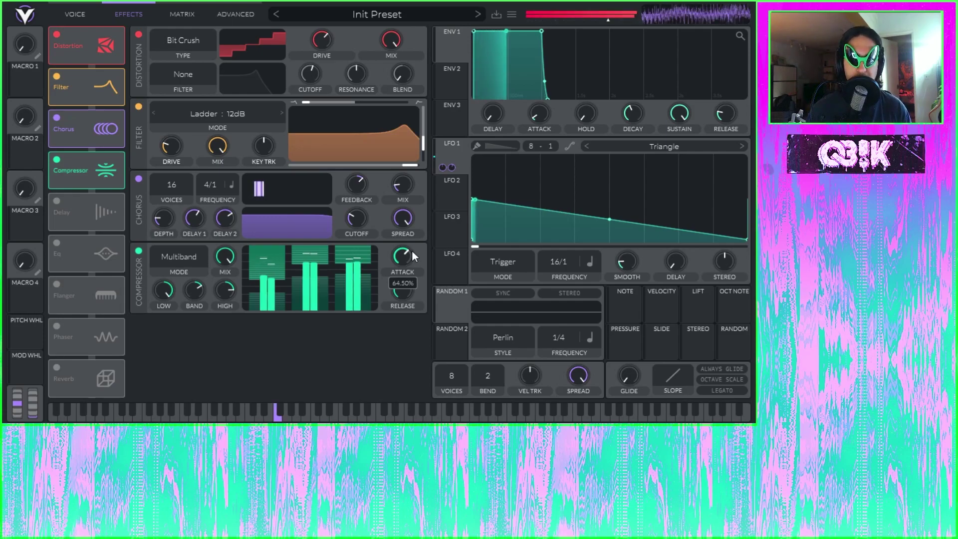
# Enable the Delay effect in Mono mode at 1/8 and lower its feedback and mix, comparing it off and on
pyautogui.click(61, 202)
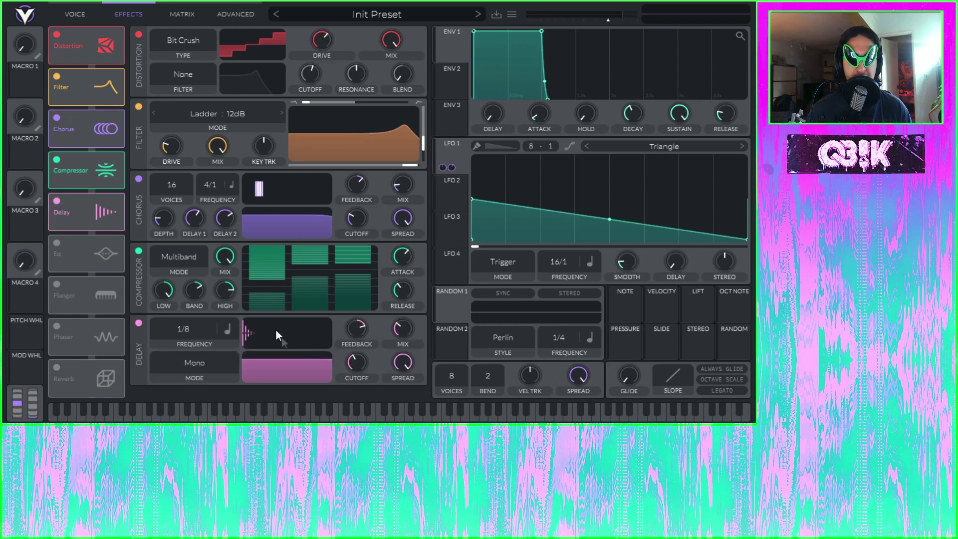
pyautogui.click(58, 203)
pyautogui.click(58, 203)
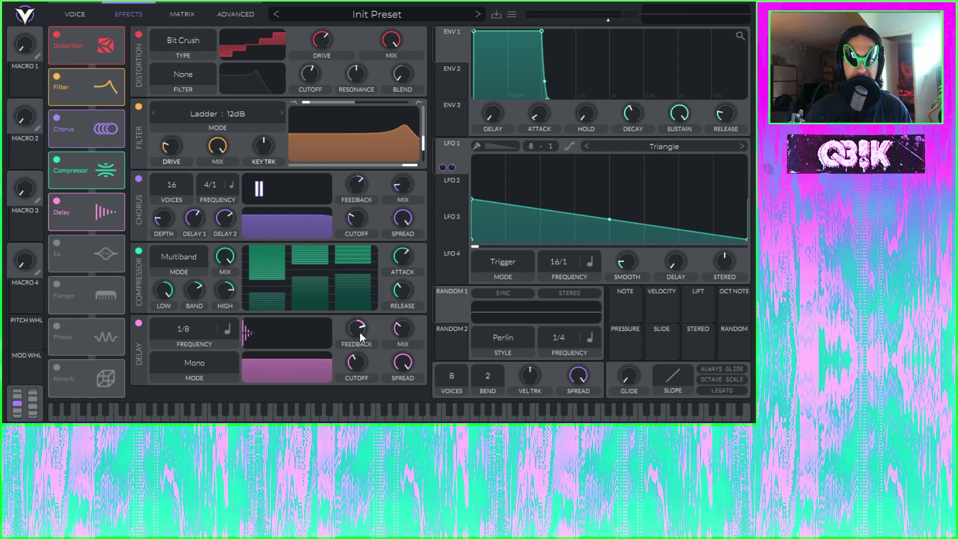
pyautogui.moveTo(359, 332); pyautogui.dragTo(354, 330)
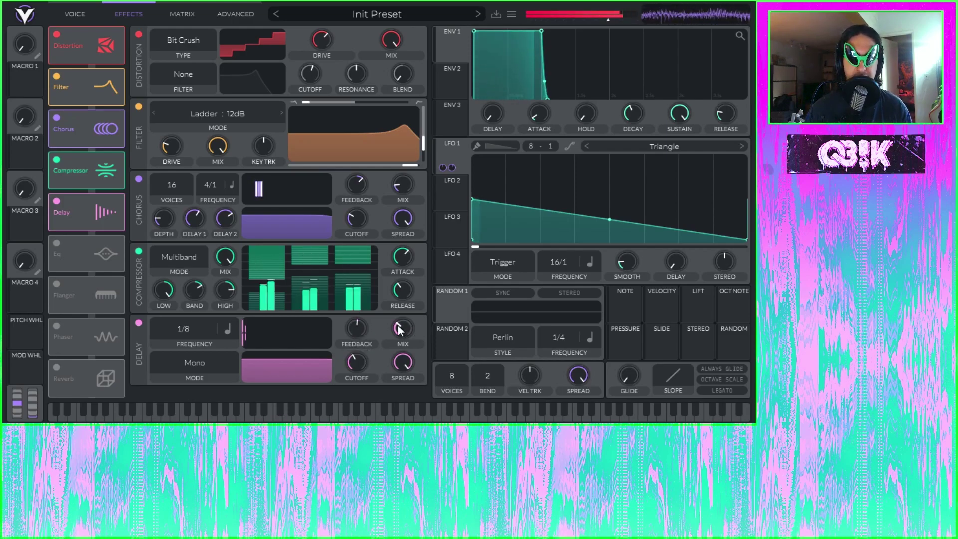
pyautogui.moveTo(397, 325); pyautogui.dragTo(402, 343)
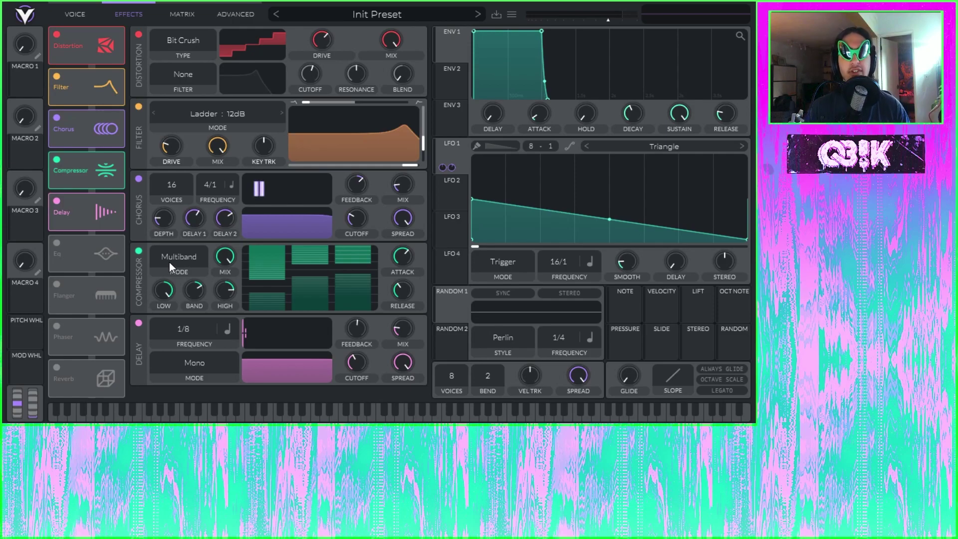
pyautogui.click(142, 324)
pyautogui.click(143, 324)
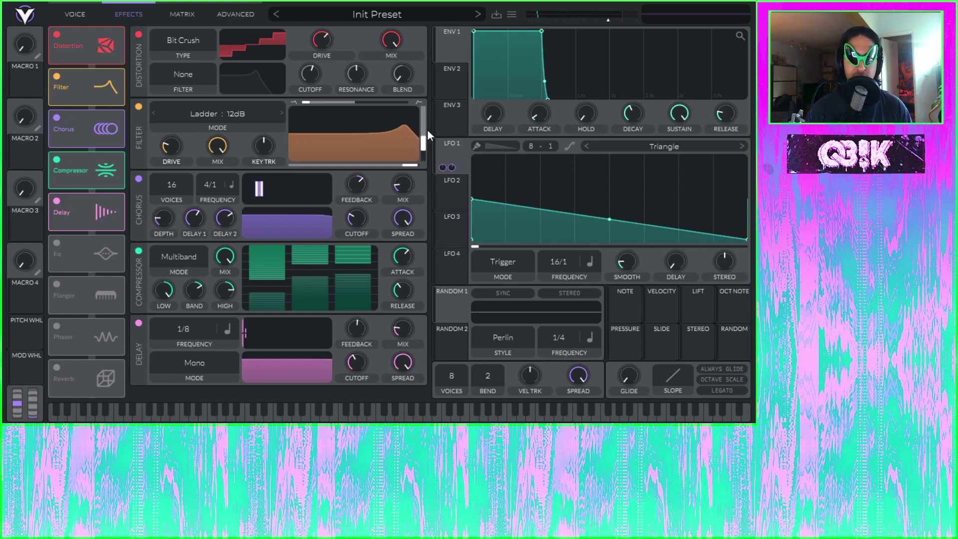
# Enable the EQ, switch its middle band to a notch, move it down close to the low band and raise its gain
pyautogui.click(62, 240)
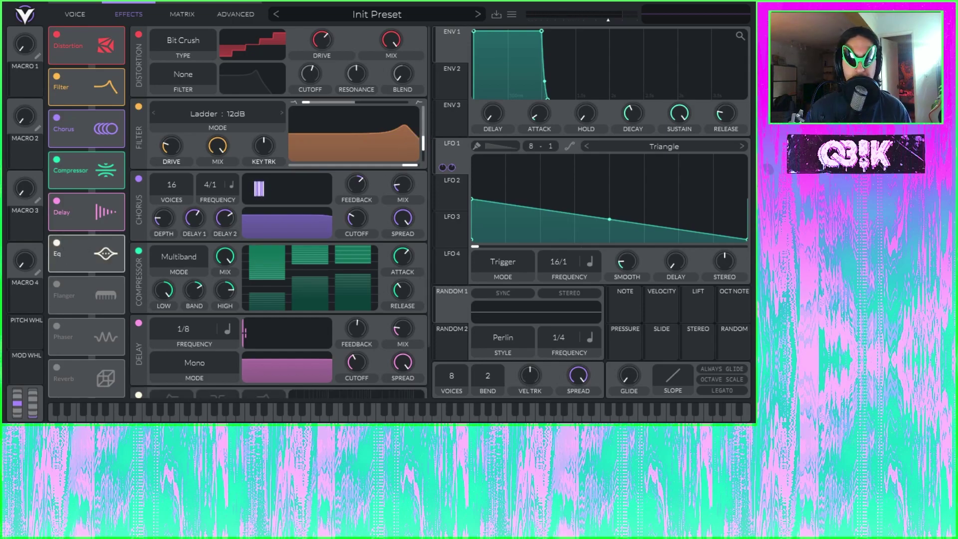
pyautogui.scroll(-3, 280, 250)
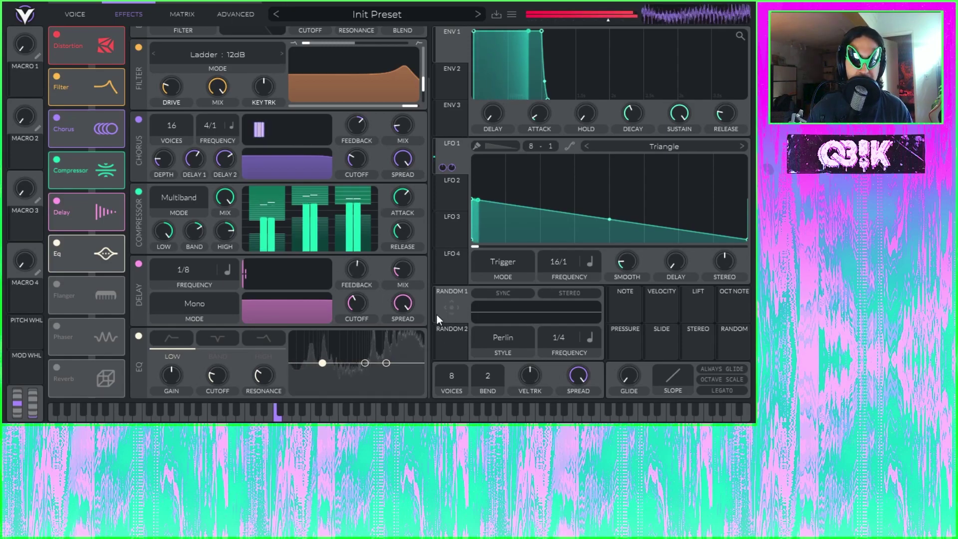
pyautogui.click(367, 360)
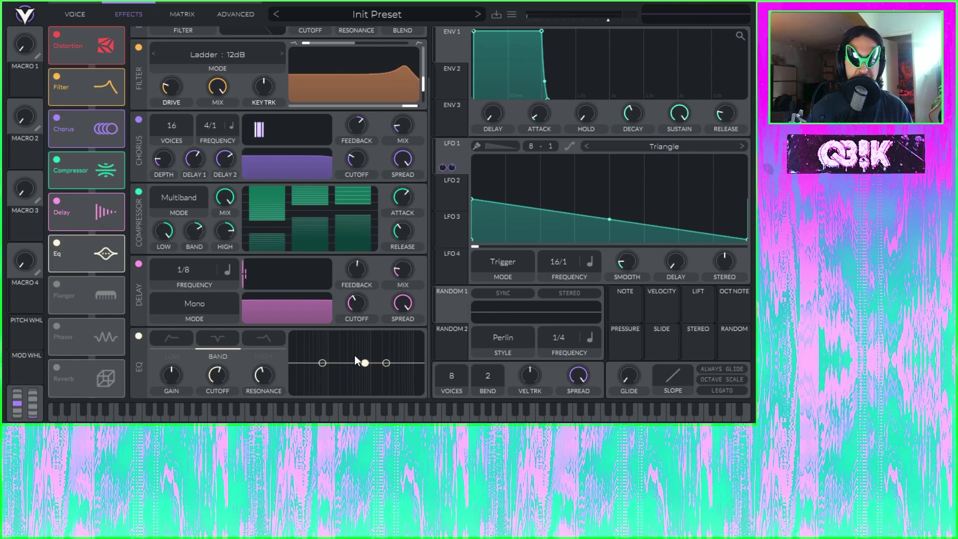
pyautogui.click(221, 336)
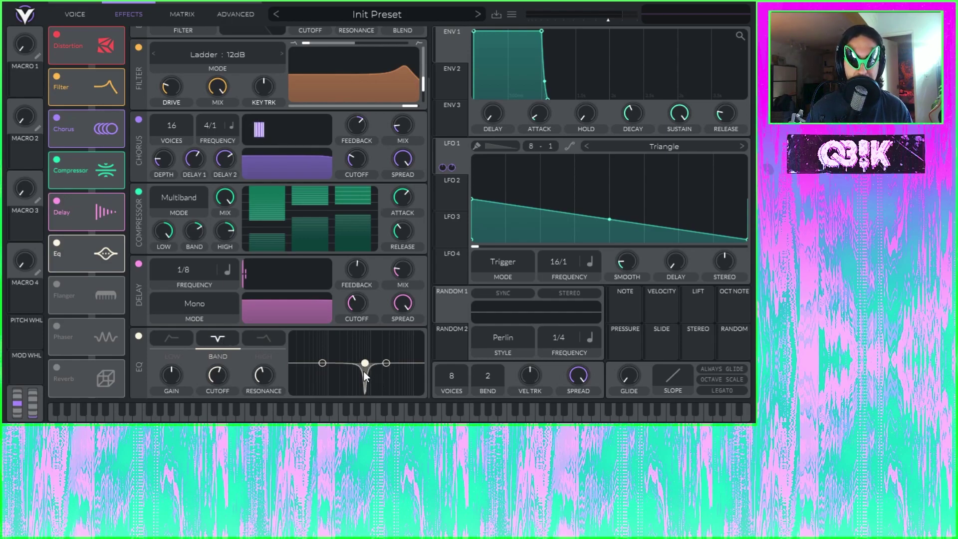
pyautogui.moveTo(364, 363)
pyautogui.moveTo(364, 364); pyautogui.dragTo(332, 364)
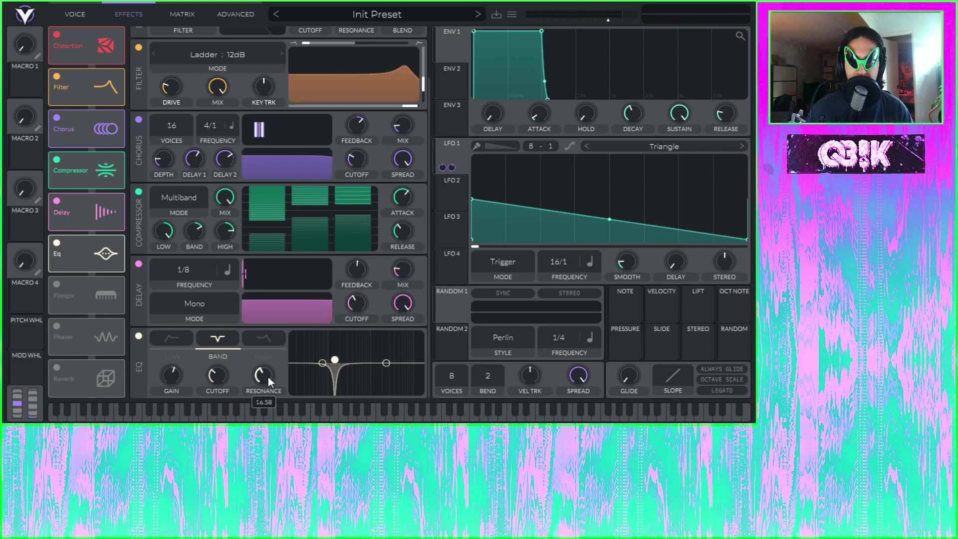
pyautogui.moveTo(267, 377); pyautogui.dragTo(267, 375)
pyautogui.moveTo(173, 378); pyautogui.dragTo(178, 331)
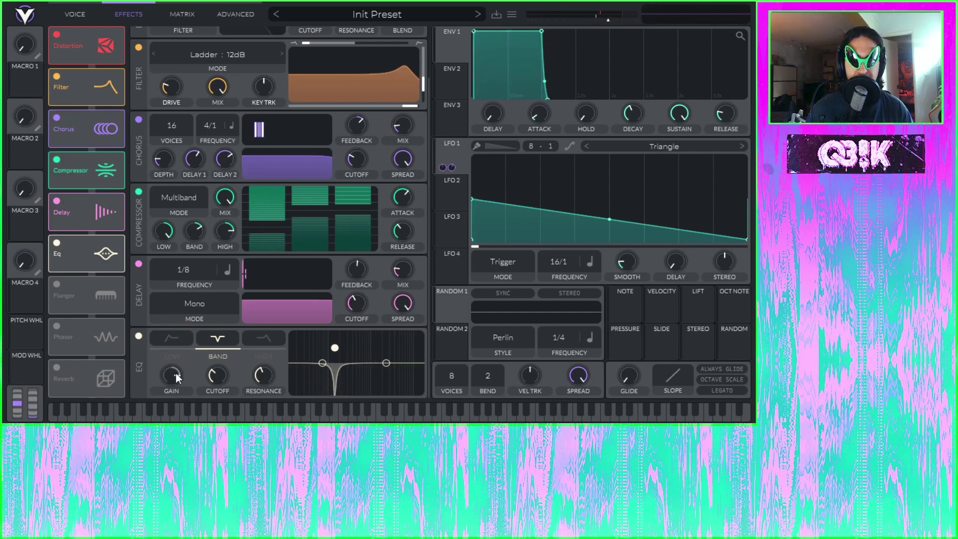
# Boost the EQ's high band by about 3 dB, shift its cutoff slightly higher and raise its resonance a little
pyautogui.click(387, 361)
pyautogui.moveTo(387, 360); pyautogui.dragTo(392, 359)
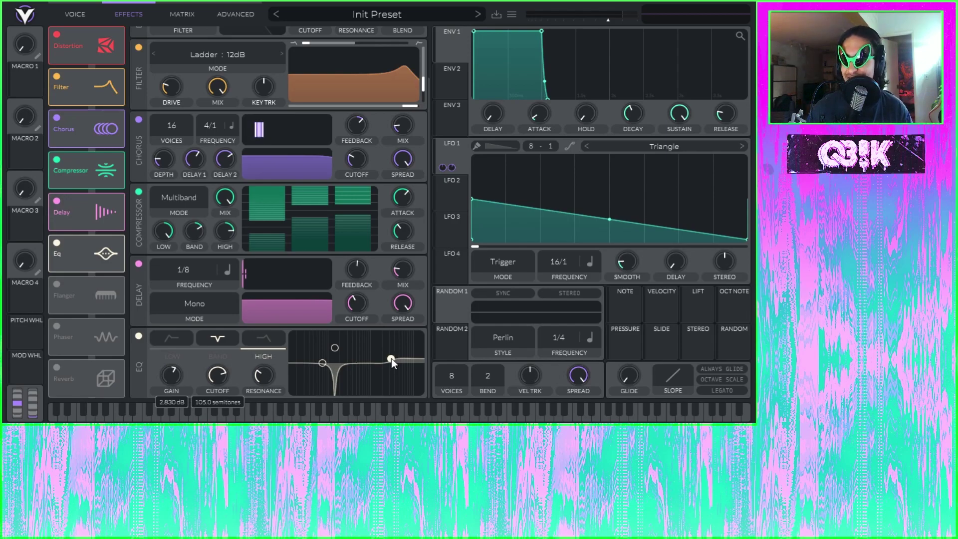
pyautogui.moveTo(265, 376)
pyautogui.mouseDown()
pyautogui.moveTo(265, 364)
pyautogui.moveTo(264, 373)
pyautogui.mouseUp()
pyautogui.moveTo(385, 358); pyautogui.dragTo(389, 358)
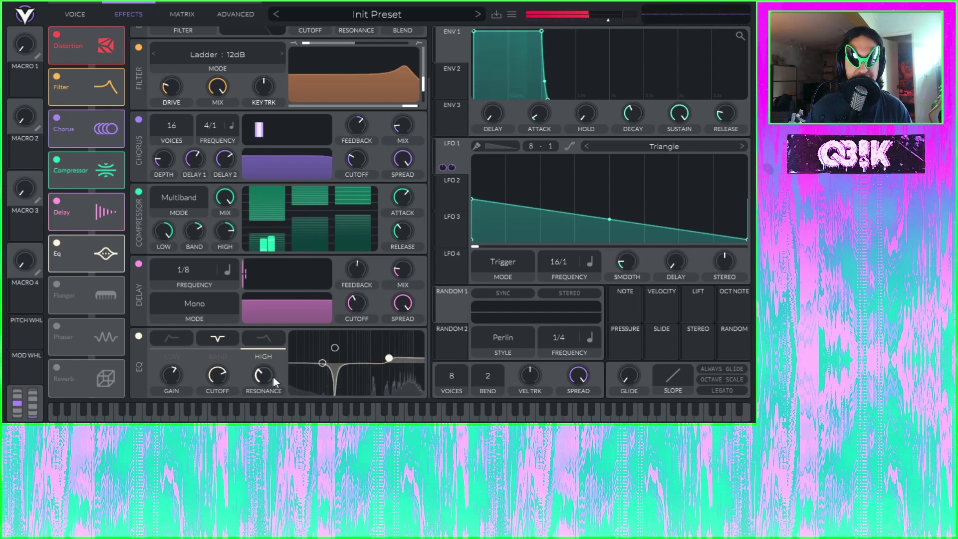
# Set the EQ high band's resonance to about 17.74 and move the low band up close to the high band with slightly more gain
pyautogui.moveTo(271, 376); pyautogui.dragTo(275, 373)
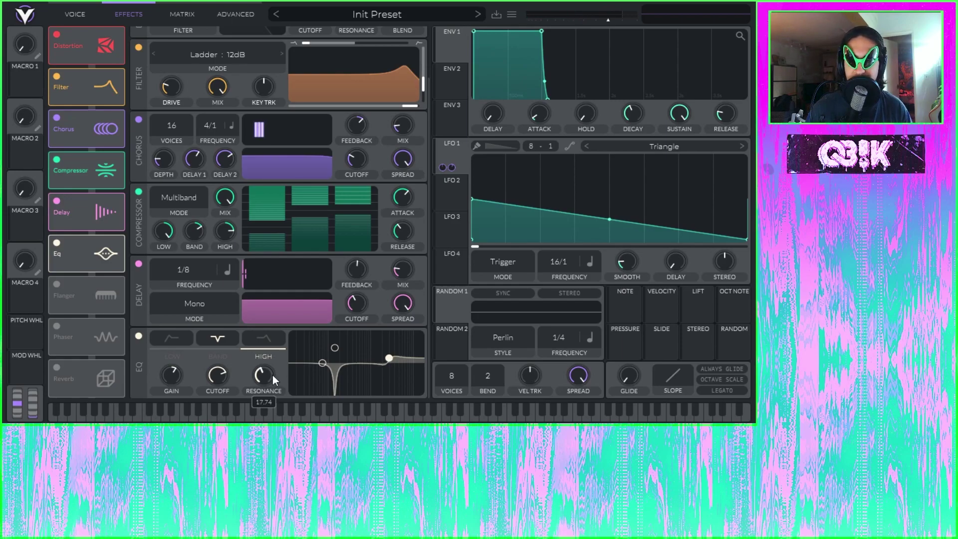
pyautogui.moveTo(323, 362); pyautogui.dragTo(370, 357)
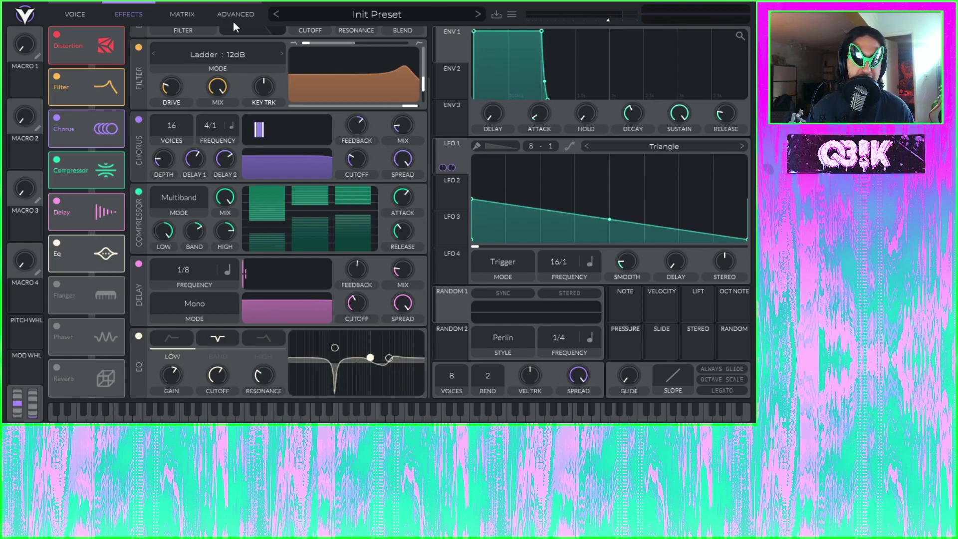
# Lower oscillator 1's unison blend in the advanced settings and close the synth window
pyautogui.click(249, 11)
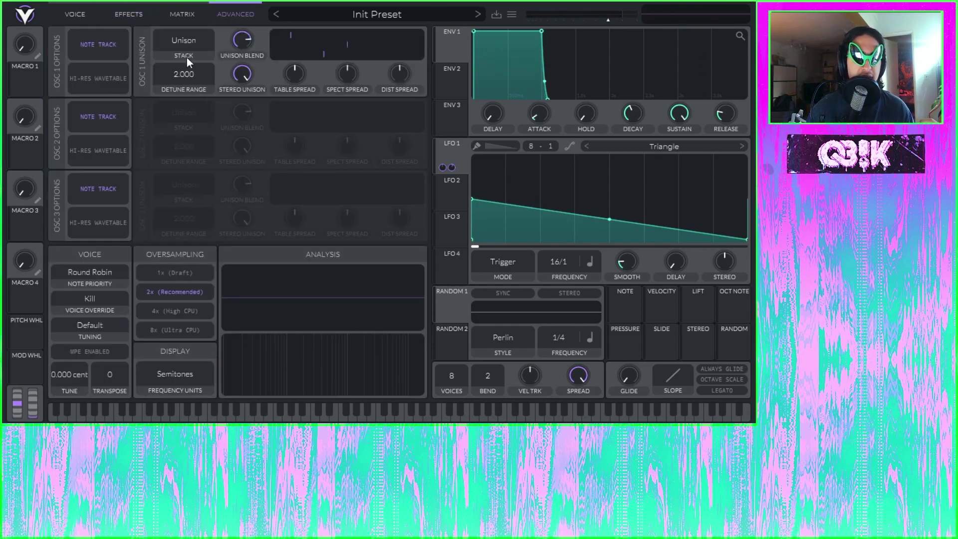
pyautogui.moveTo(233, 86); pyautogui.dragTo(235, 97)
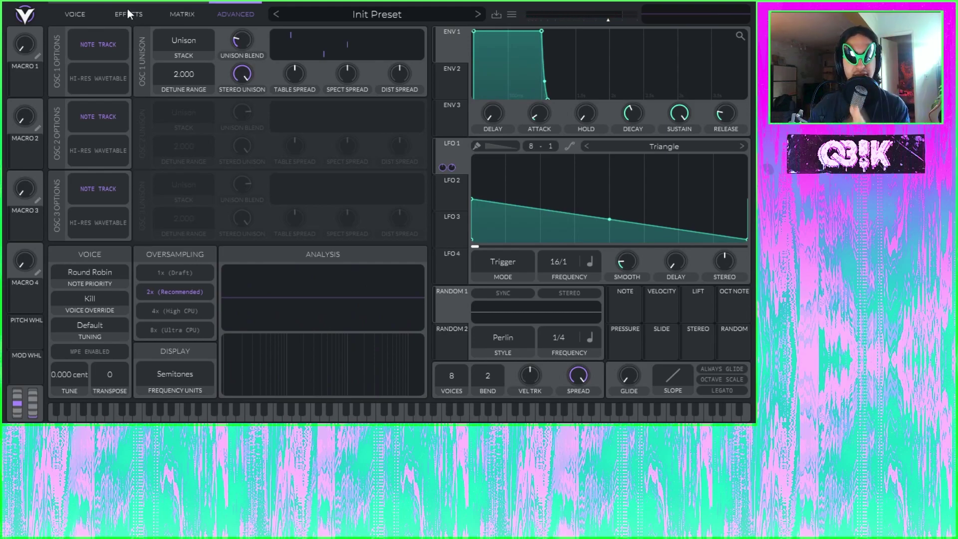
pyautogui.moveTo(243, 43)
pyautogui.mouseDown()
pyautogui.moveTo(265, 1)
pyautogui.moveTo(244, 52)
pyautogui.mouseUp()
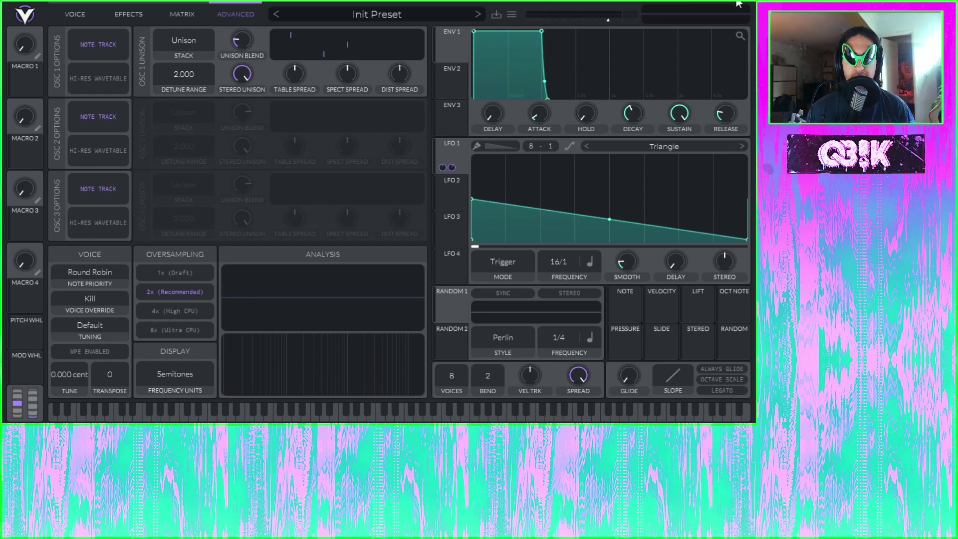
pyautogui.click(104, 12)
pyautogui.click(59, 19)
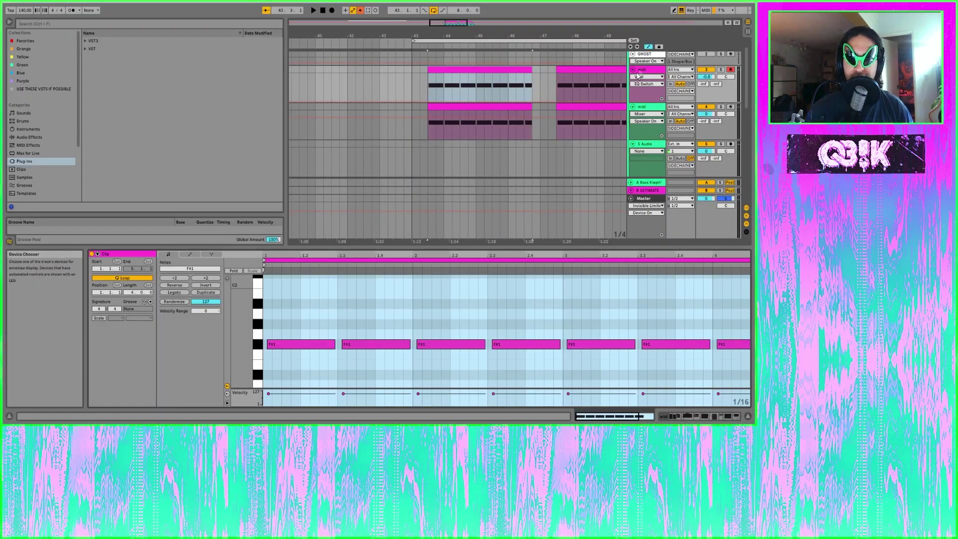
# Open the bass MIDI clip on the Vital track and examine its repeated notes and its Pitch Bend envelope
pyautogui.doubleClick(641, 70)
pyautogui.moveTo(455, 36); pyautogui.dragTo(382, 66)
pyautogui.doubleClick(466, 70)
pyautogui.moveTo(263, 331); pyautogui.dragTo(735, 345)
pyautogui.click(394, 296)
pyautogui.click(265, 327)
pyautogui.moveTo(266, 330); pyautogui.dragTo(747, 358)
pyautogui.click(190, 254)
pyautogui.click(174, 269)
pyautogui.click(173, 276)
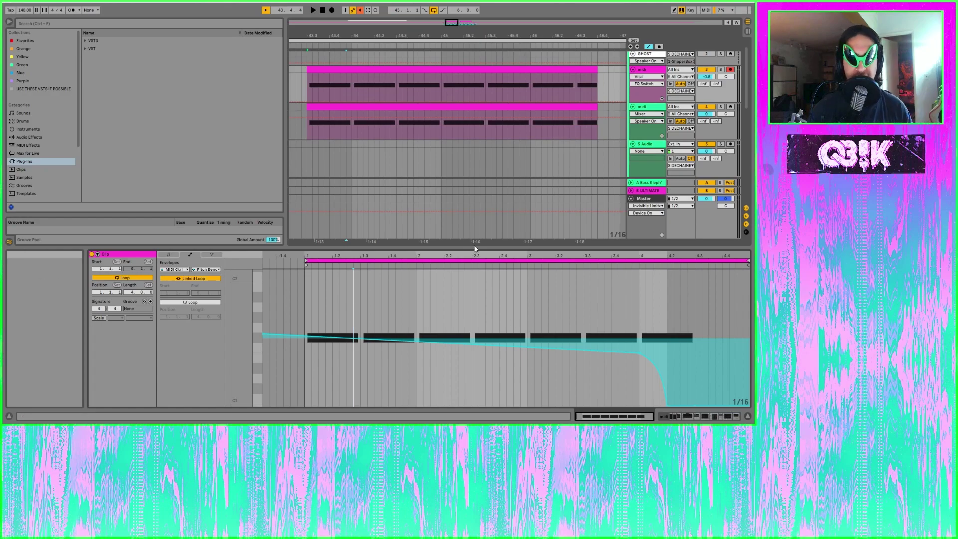
pyautogui.click(306, 321)
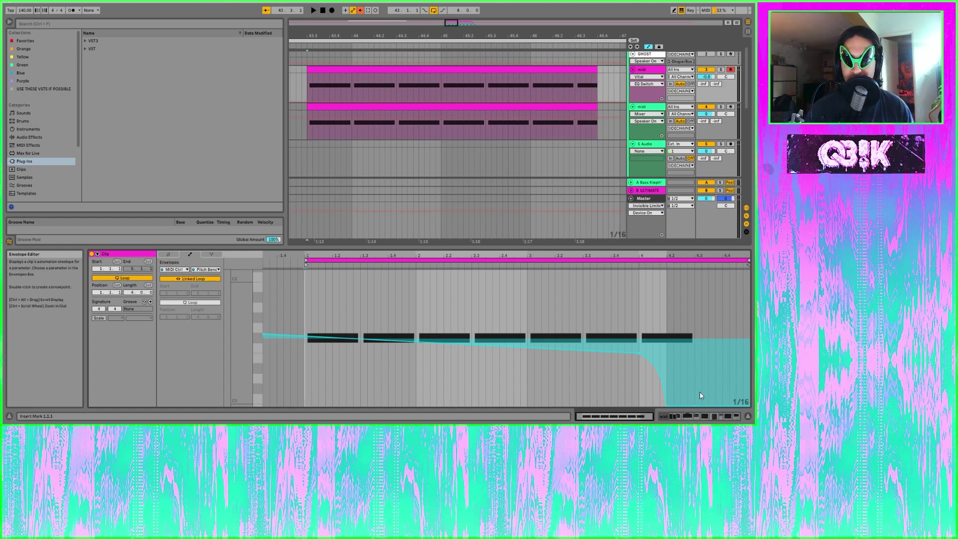
pyautogui.click(168, 254)
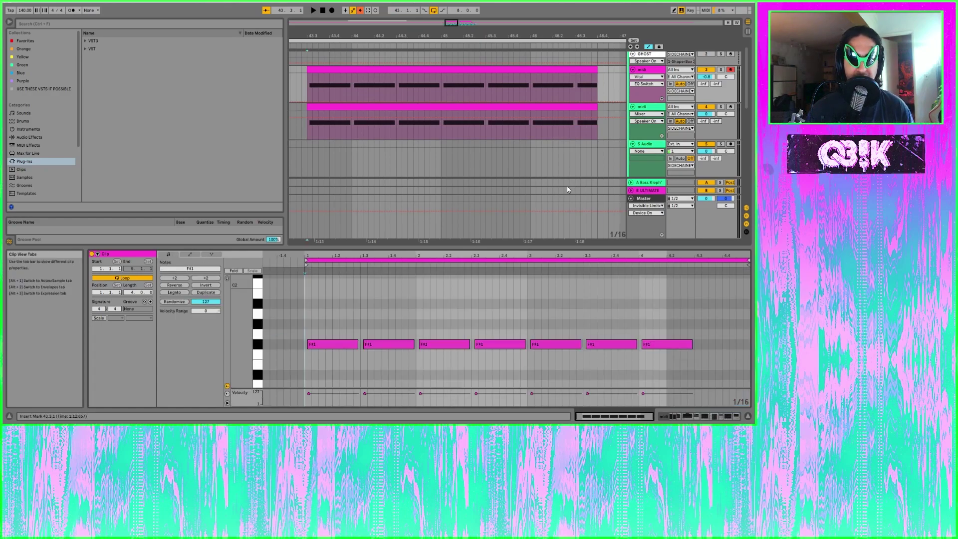
# Bring up the Vital track's device chain, enable Disperser and open its plug-in window
pyautogui.doubleClick(643, 70)
pyautogui.click(109, 334)
pyautogui.click(110, 334)
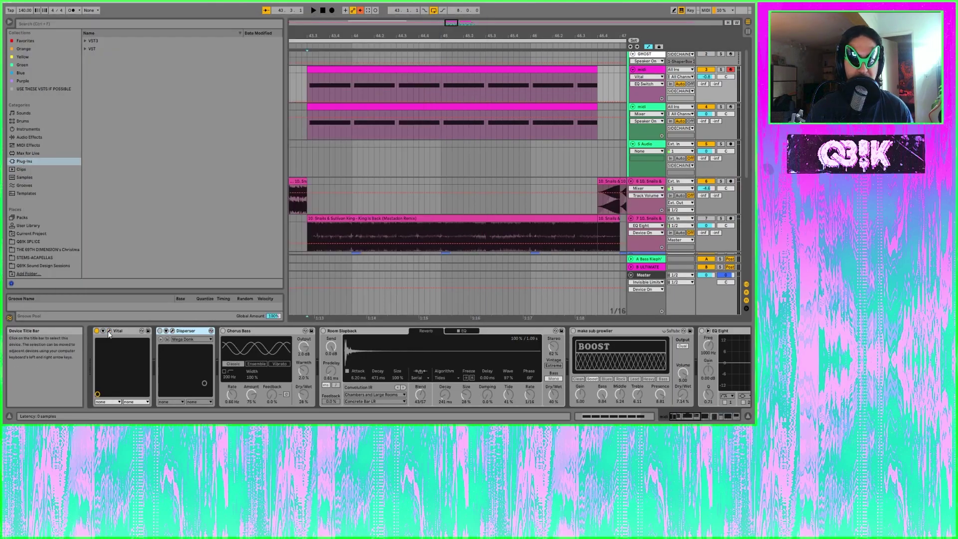
pyautogui.click(160, 331)
pyautogui.click(172, 331)
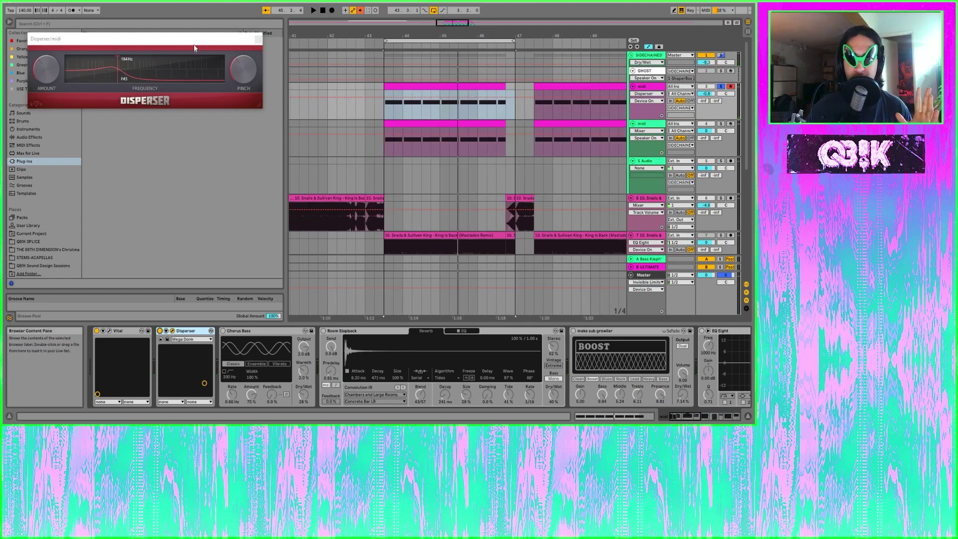
# Enable the Chorus Bass effect and compare the bass with it off and on during playback
pyautogui.click(233, 331)
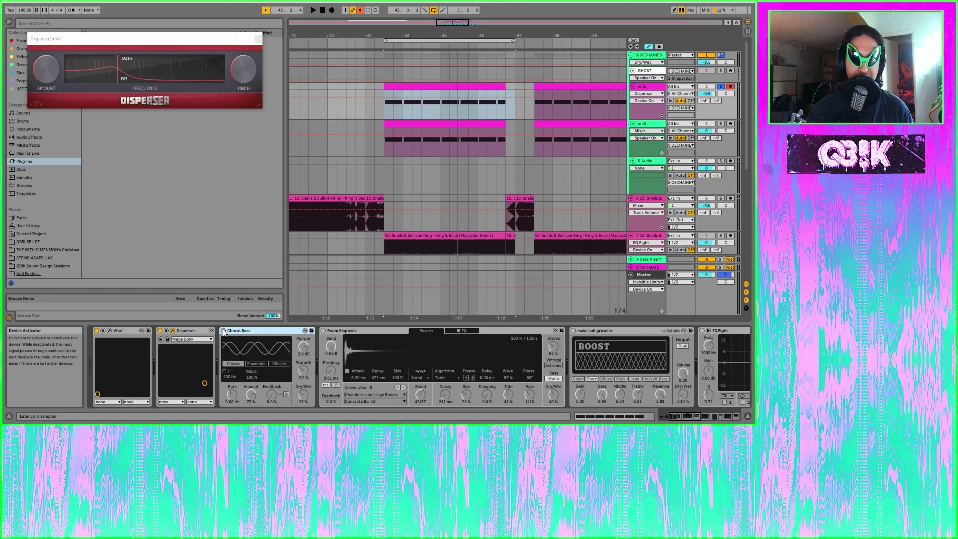
pyautogui.click(223, 331)
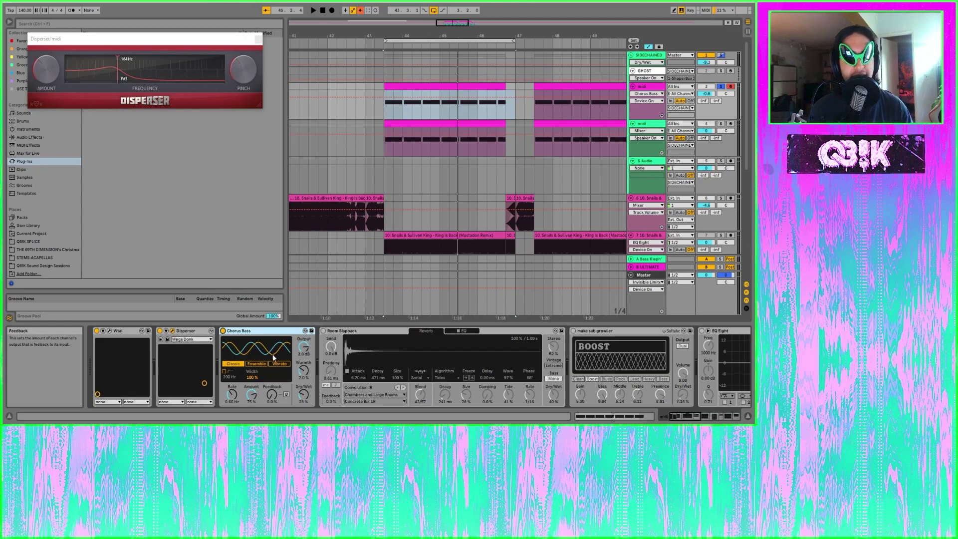
pyautogui.click(223, 332)
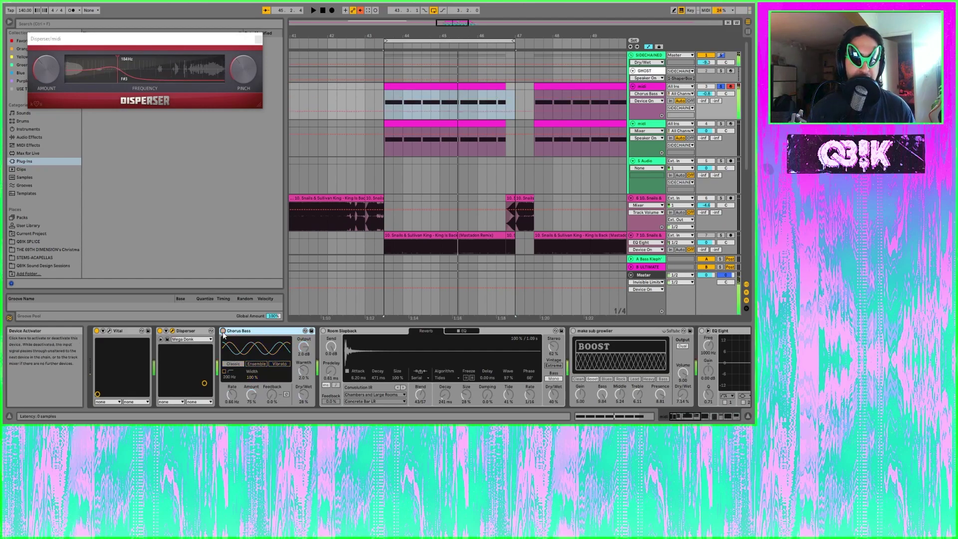
pyautogui.press('space')
pyautogui.click(223, 331)
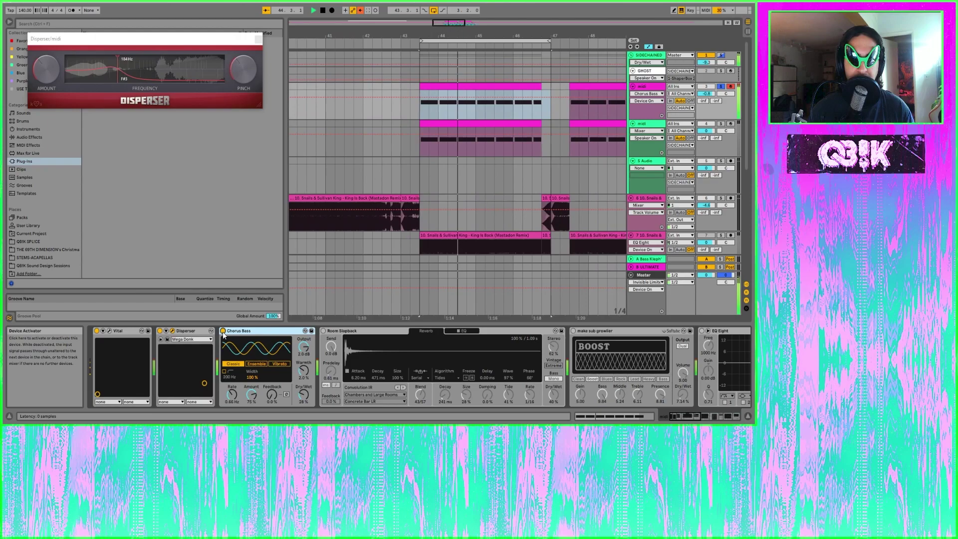
pyautogui.press('space')
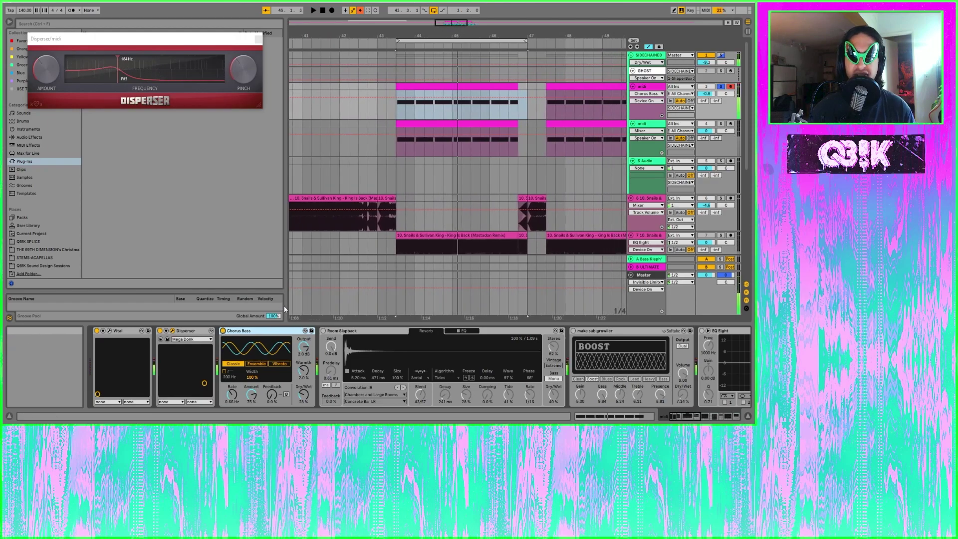
# Enable the Room Slapback reverb and check its EQ curve before returning to the reverb settings
pyautogui.click(325, 331)
pyautogui.click(342, 331)
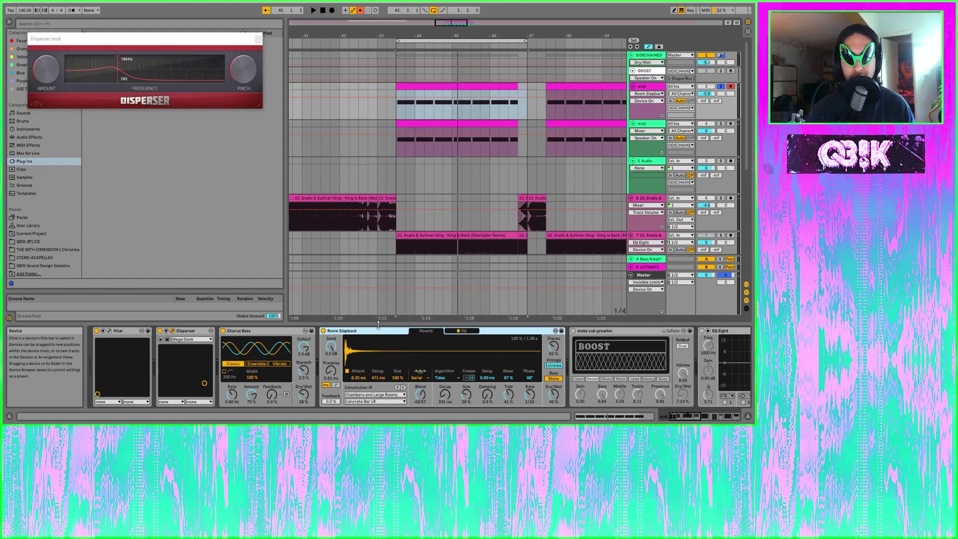
pyautogui.click(461, 330)
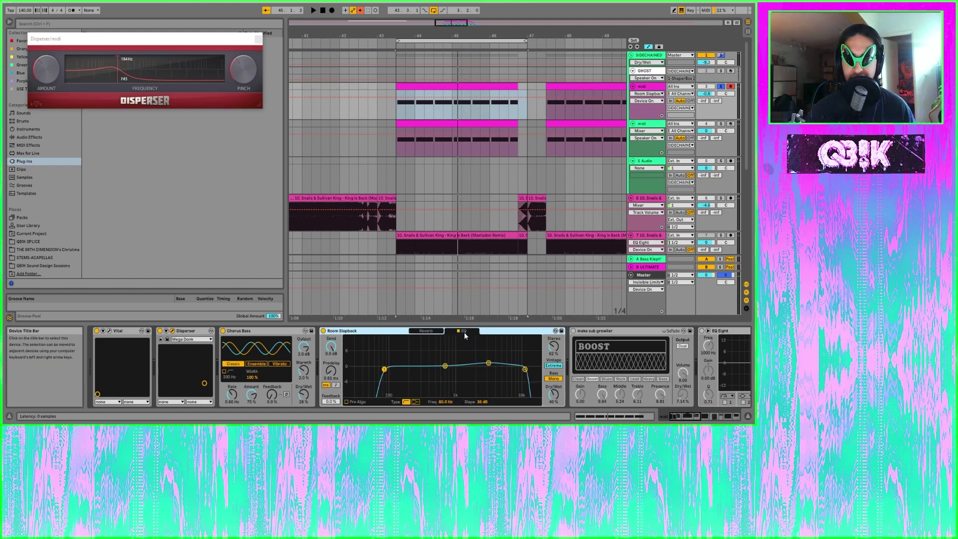
pyautogui.click(423, 331)
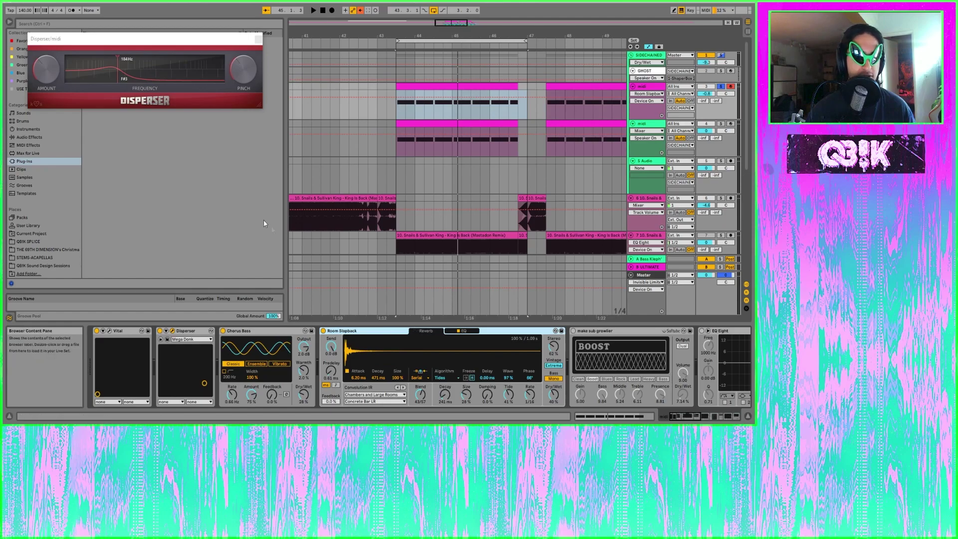
# Play the bass loop several times to audition the Room Slapback reverb
pyautogui.press('space')
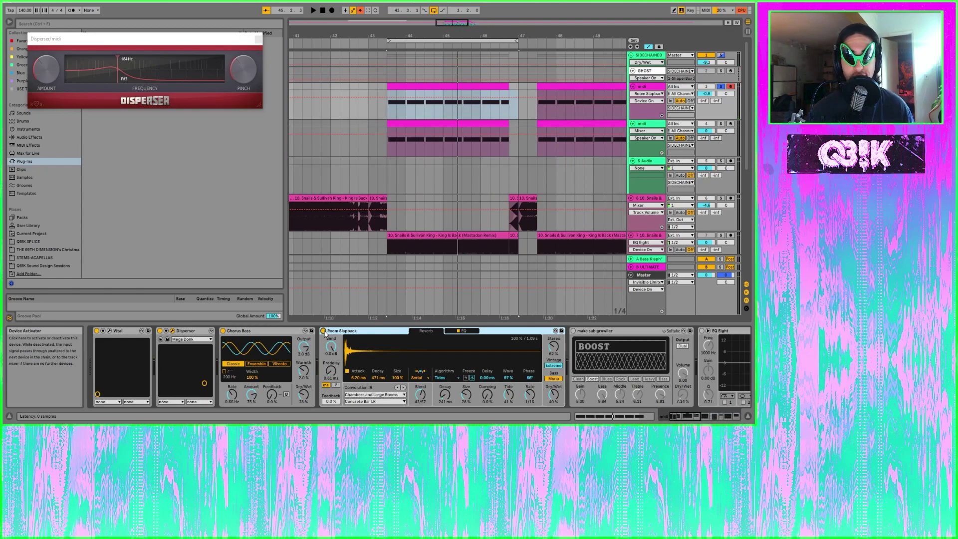
pyautogui.press('space')
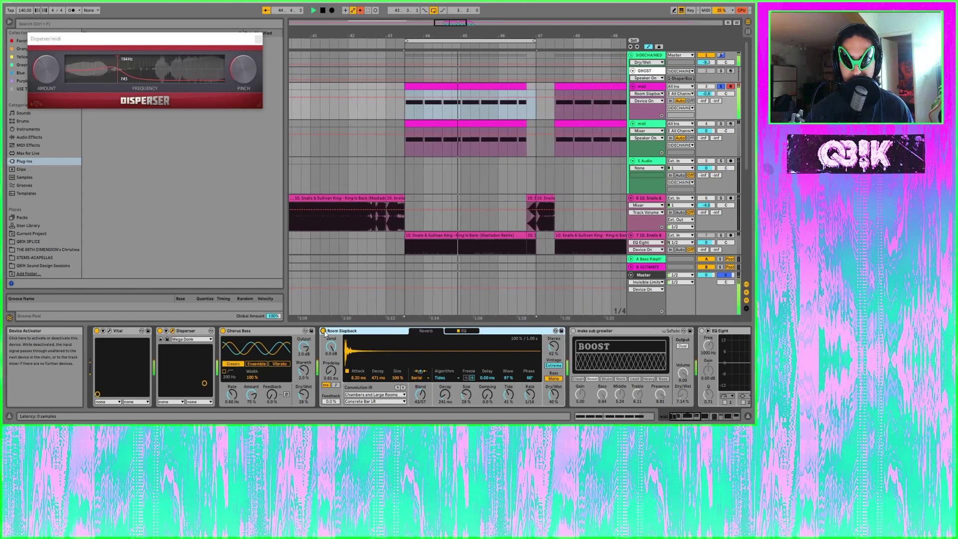
pyautogui.press('space')
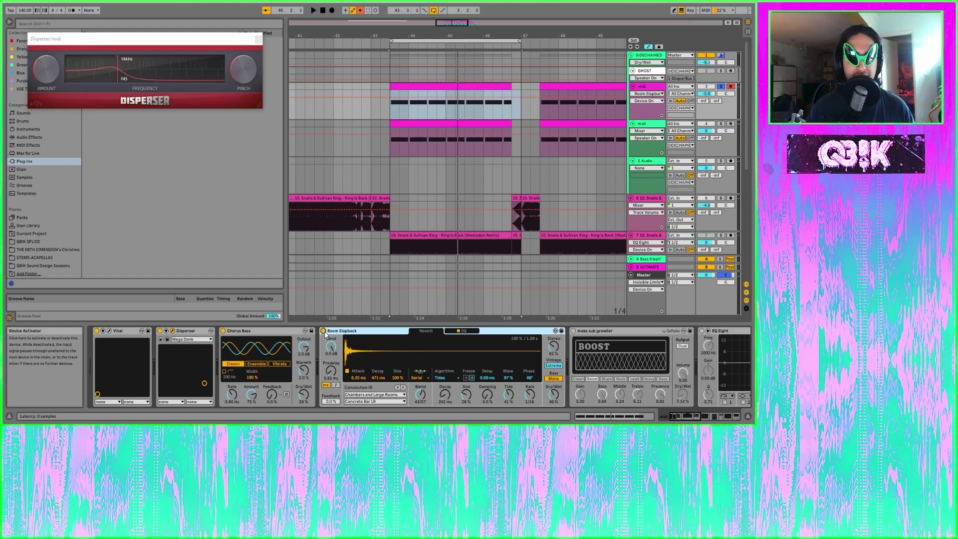
pyautogui.press('space')
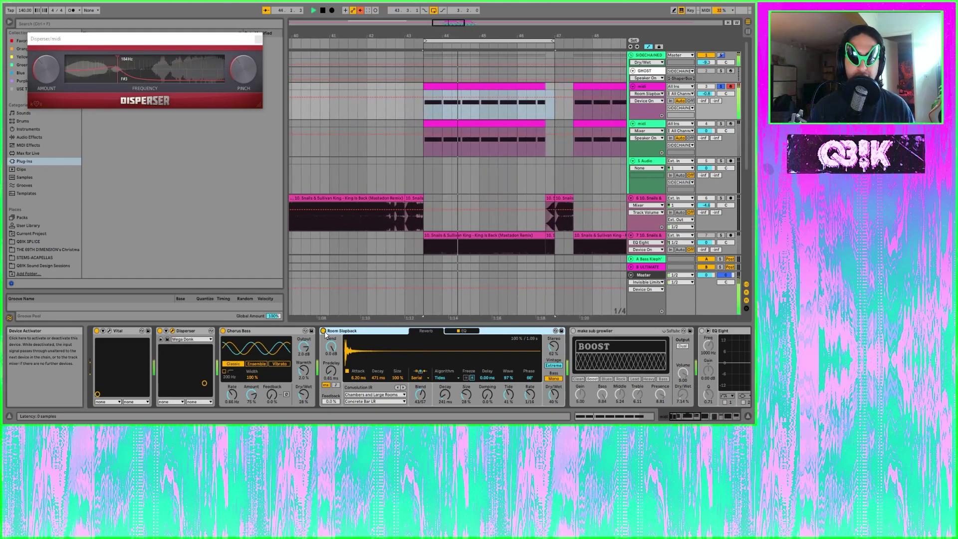
pyautogui.press('space')
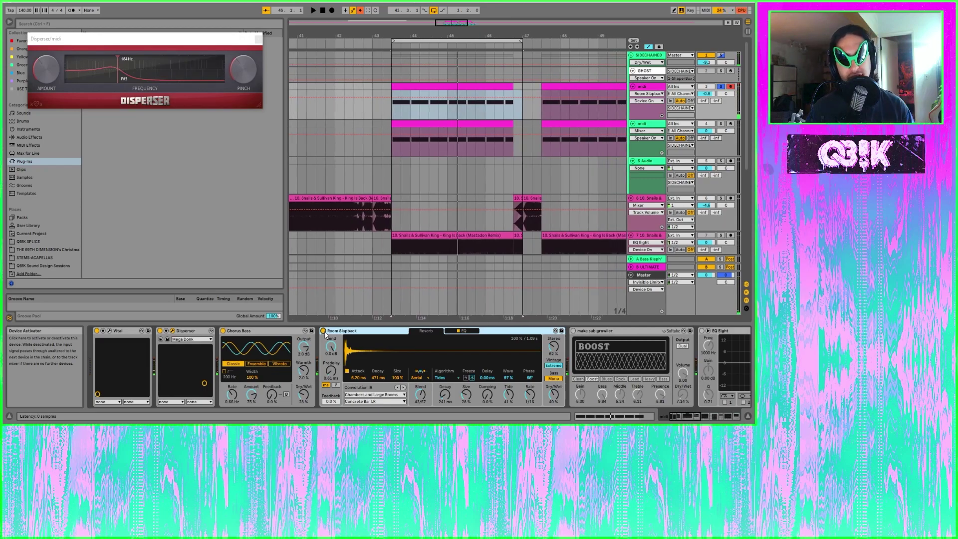
# Enable the "make sub growlier" Boost amp and compare the bass with it off and on during playback
pyautogui.scroll(-5, 349, 334)
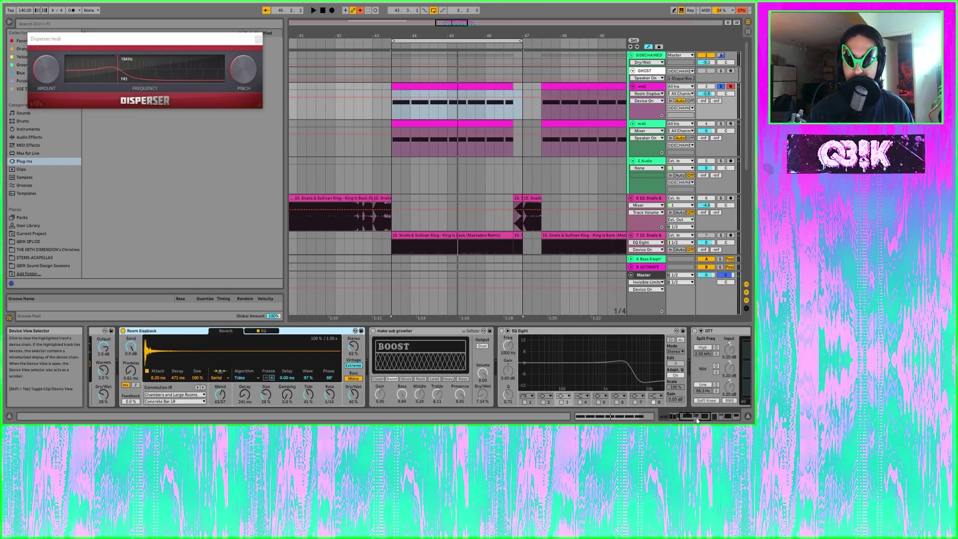
pyautogui.click(373, 331)
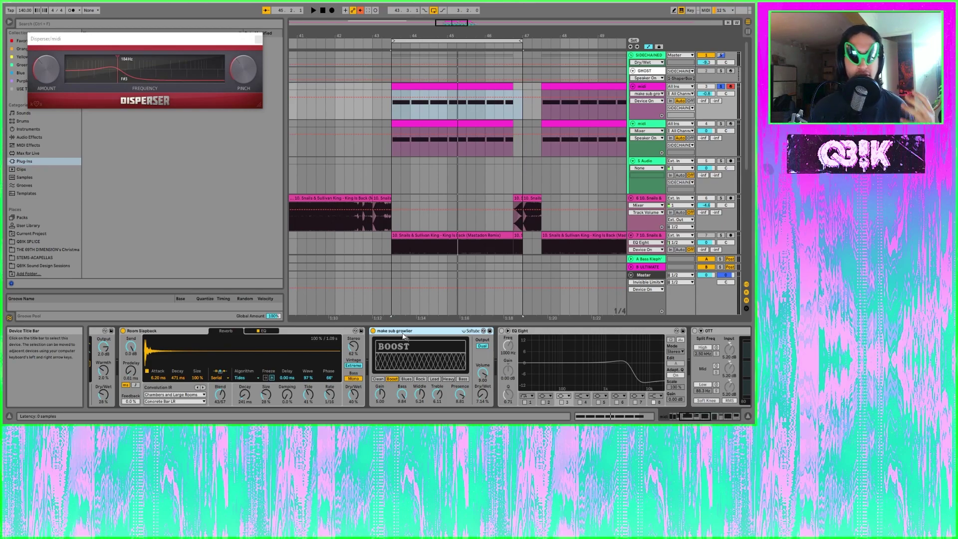
pyautogui.click(482, 394)
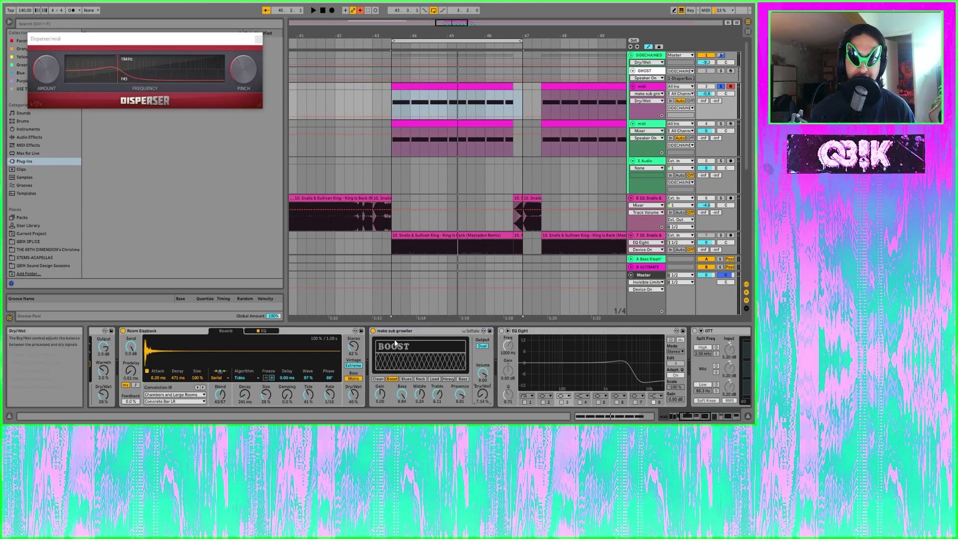
pyautogui.press('space')
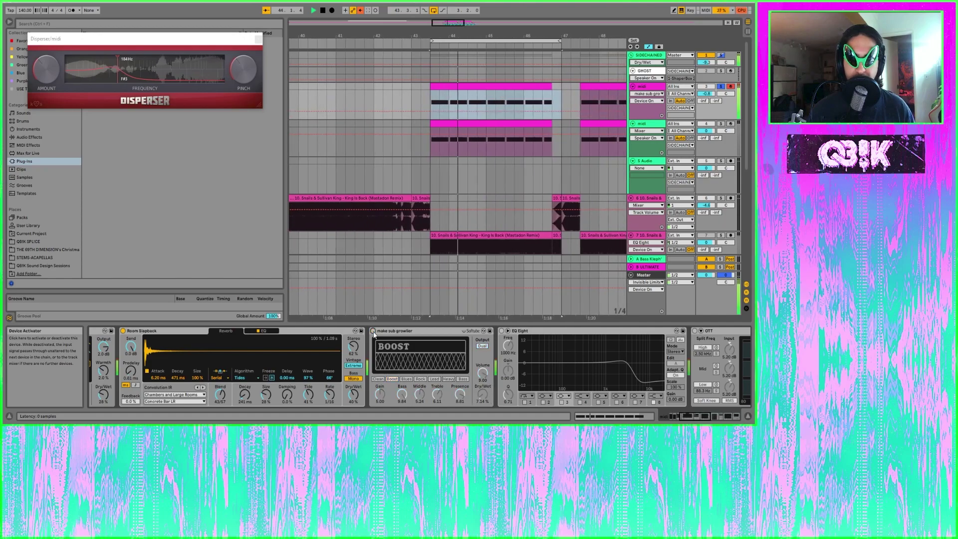
pyautogui.click(373, 332)
pyautogui.click(374, 332)
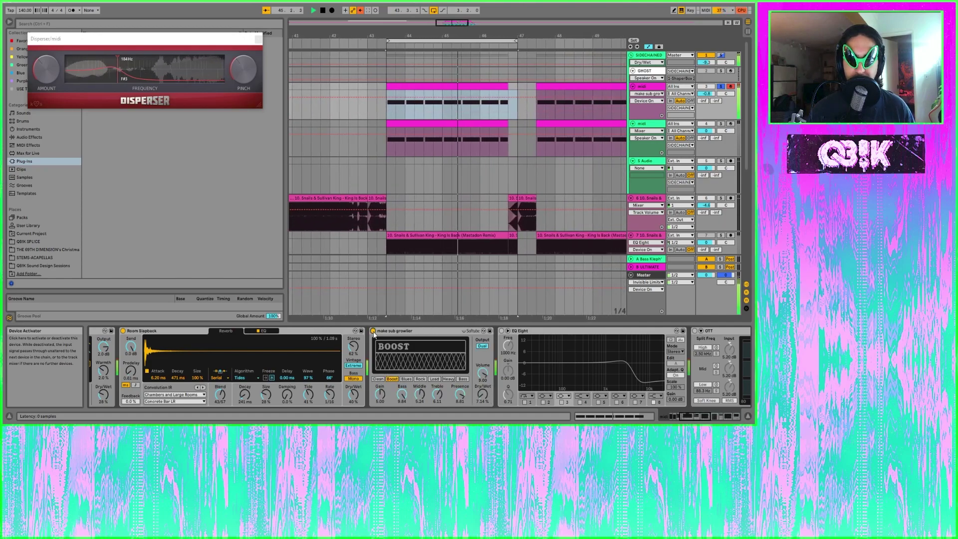
# Enable the EQ Eight with the high-shelf cut after the amp and audition it on the bass loop
pyautogui.click(693, 414)
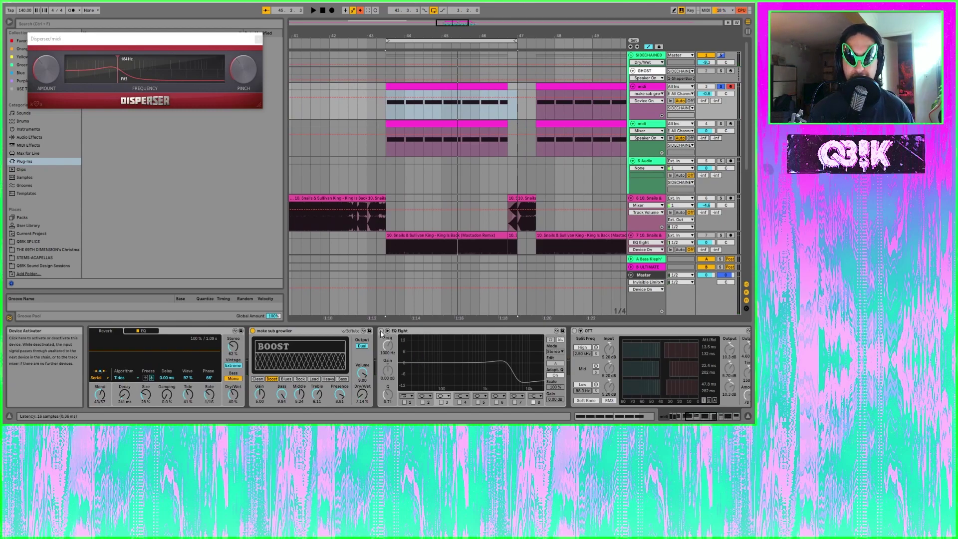
pyautogui.moveTo(686, 415); pyautogui.dragTo(708, 416)
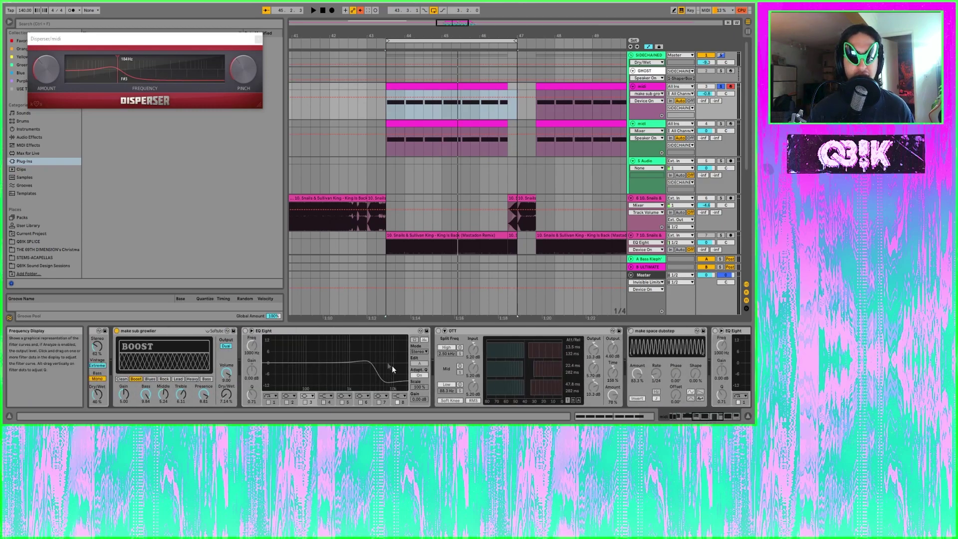
pyautogui.click(388, 382)
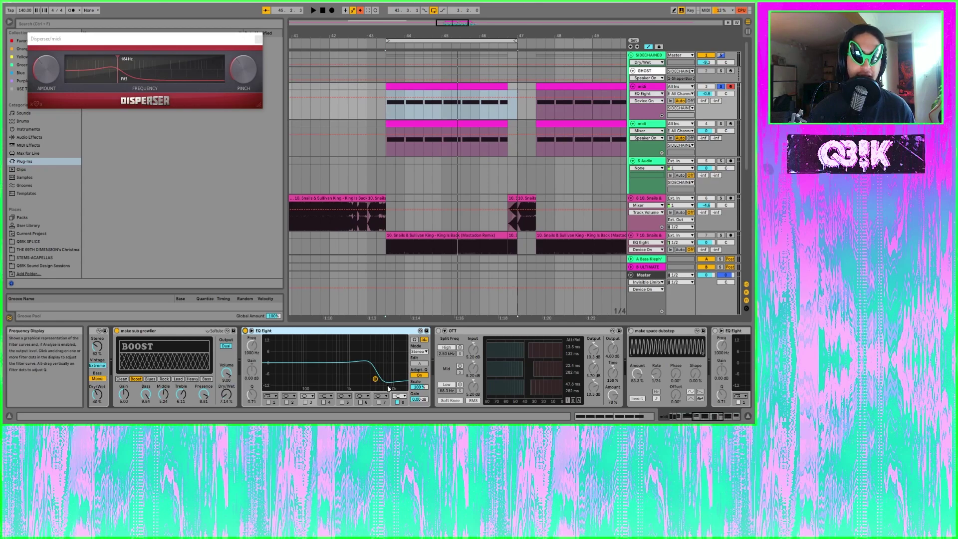
pyautogui.press('space')
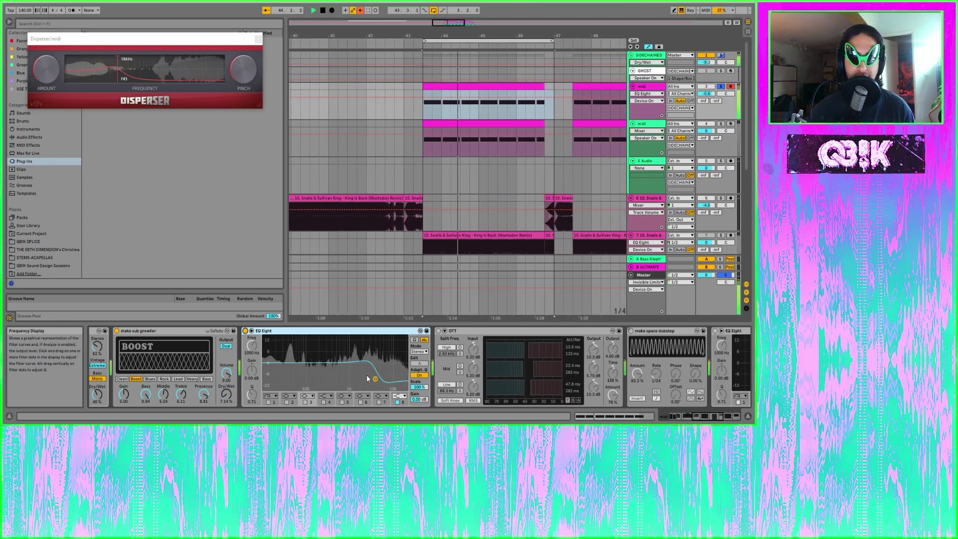
pyautogui.press('space')
# Enable the OTT multiband compressor after the EQ Eight and play the bass loop through it
pyautogui.click(438, 331)
pyautogui.click(438, 331)
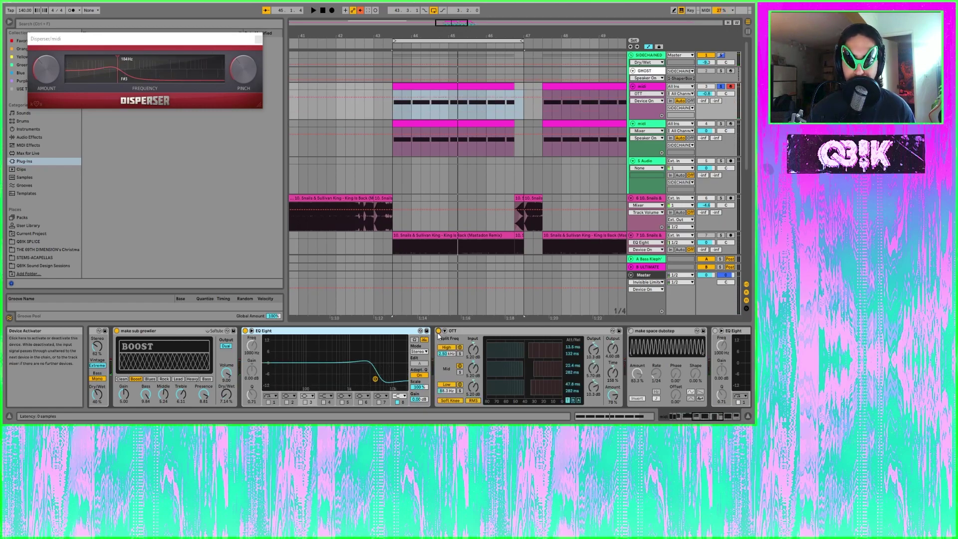
pyautogui.click(706, 417)
pyautogui.press('space')
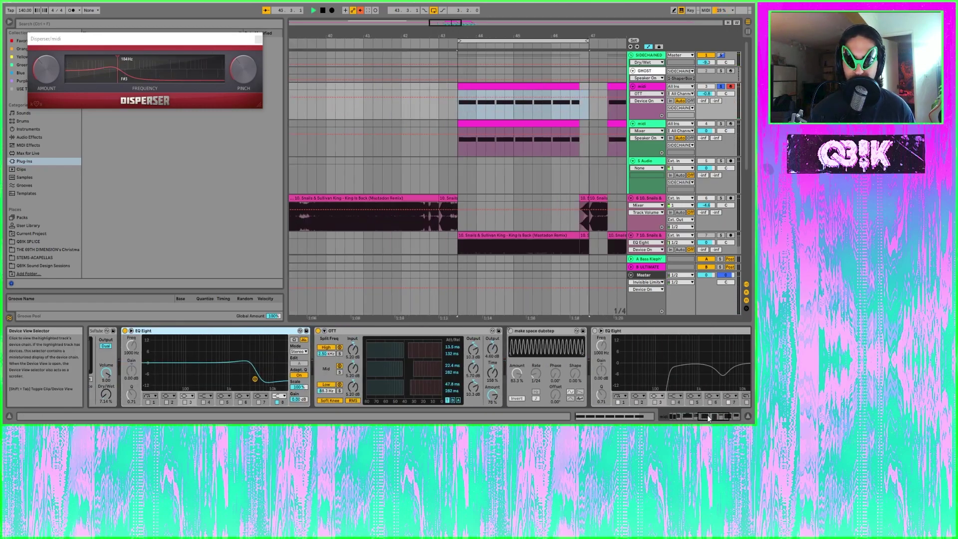
# Enable the "make space dubstep" Auto Pan after the OTT and audition it on the soloed bass loop
pyautogui.click(712, 418)
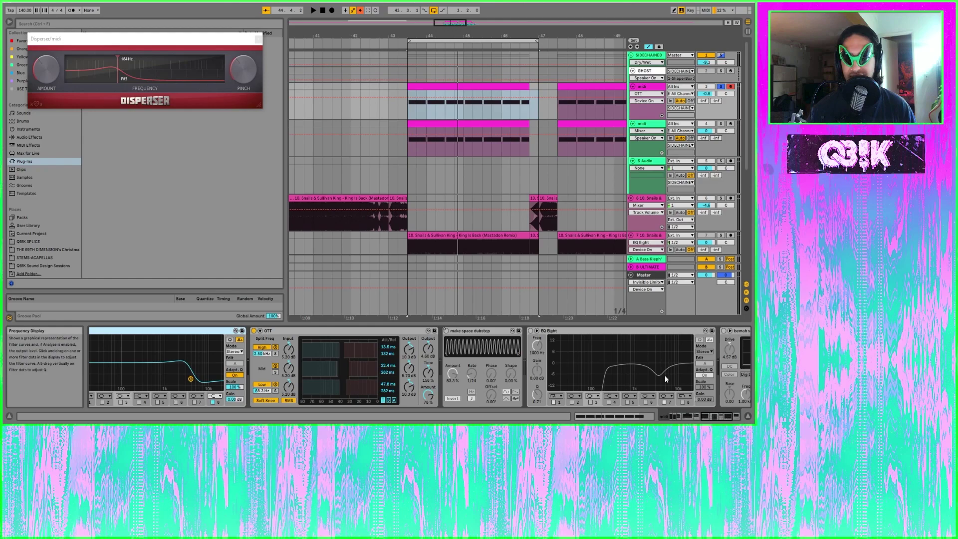
pyautogui.click(711, 422)
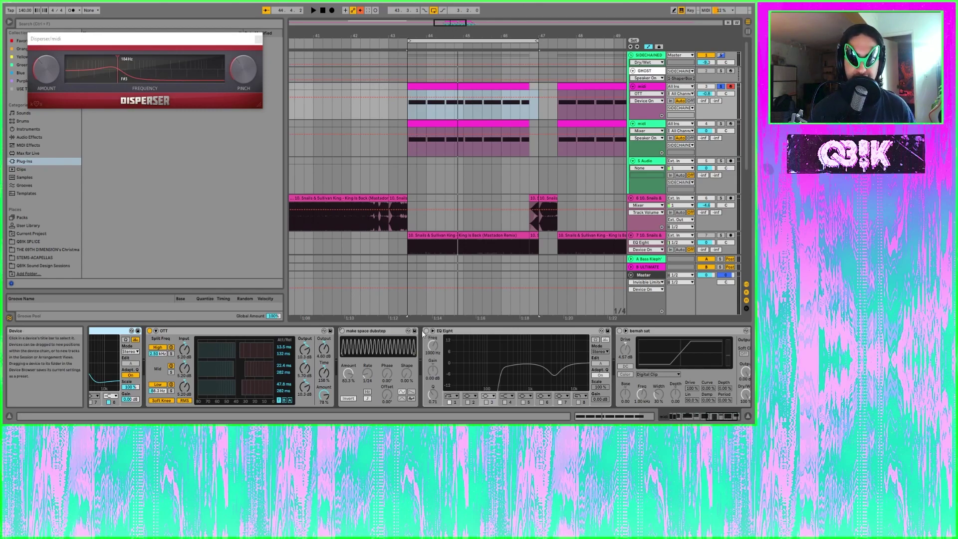
pyautogui.click(343, 331)
pyautogui.click(342, 331)
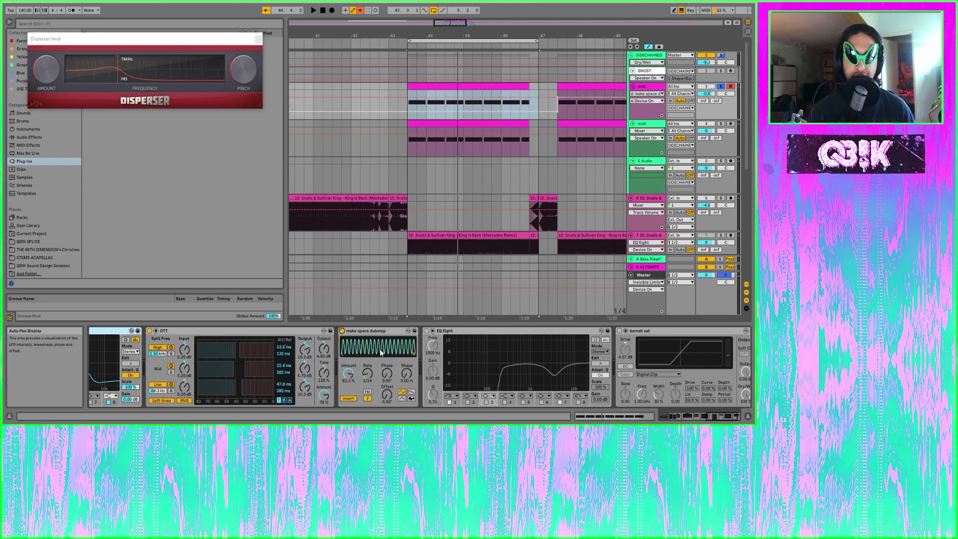
pyautogui.click(379, 371)
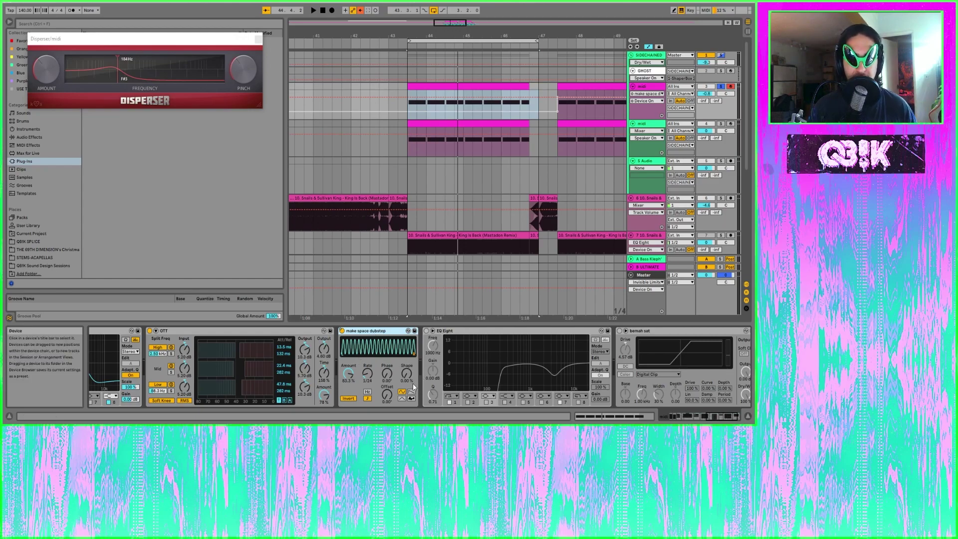
pyautogui.doubleClick(370, 333)
pyautogui.doubleClick(343, 359)
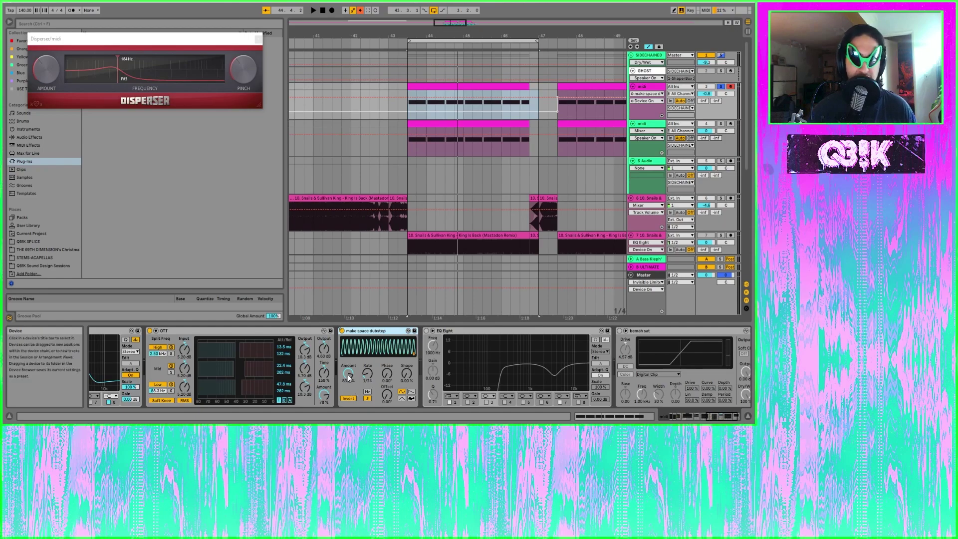
pyautogui.press('space')
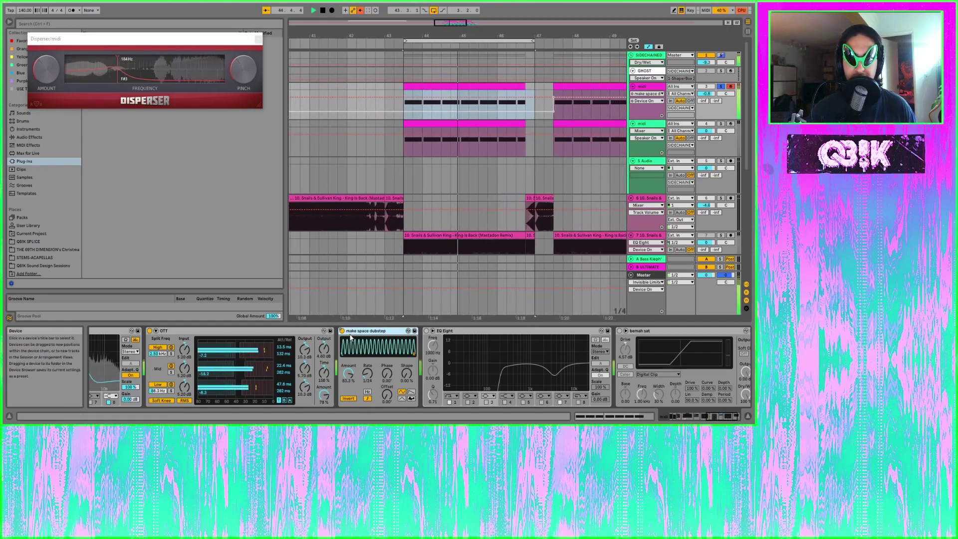
pyautogui.press('space')
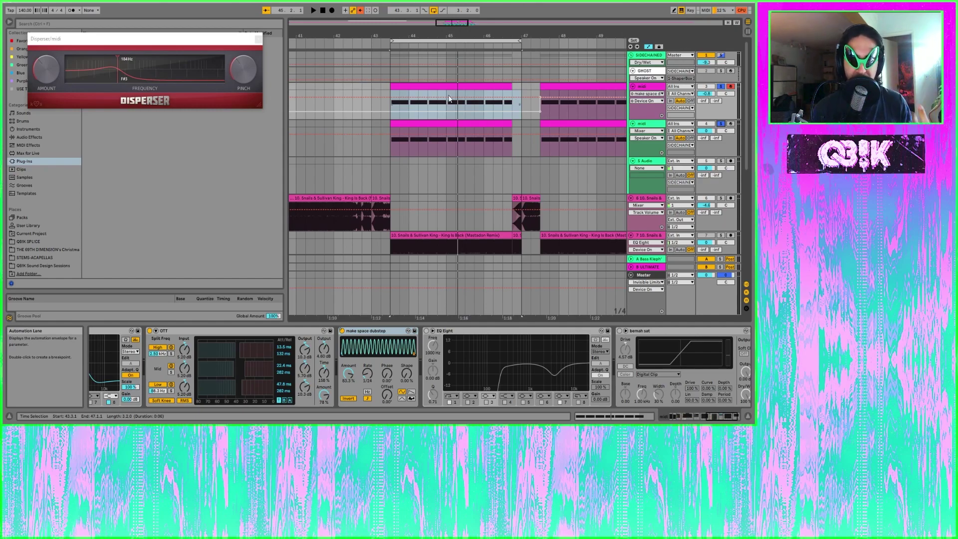
# Play the bass loop together with the soloed sub track, and clear the solos to restore the full mix
pyautogui.press('space')
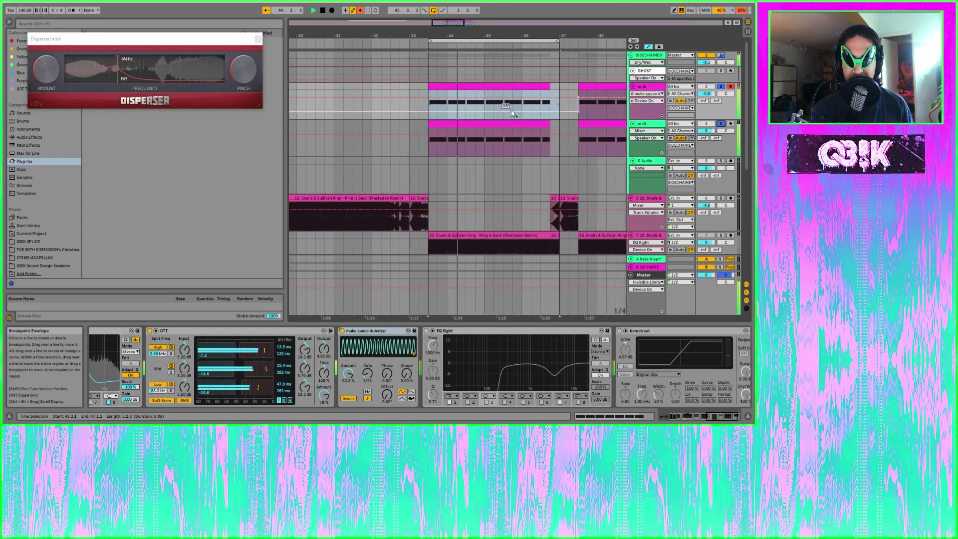
pyautogui.press('space')
pyautogui.click(721, 124)
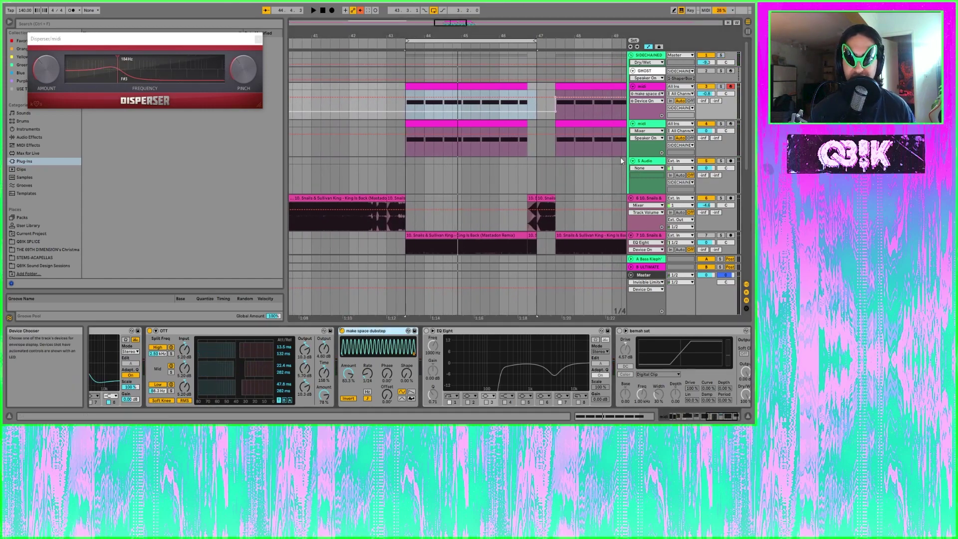
pyautogui.moveTo(494, 35); pyautogui.dragTo(443, 44)
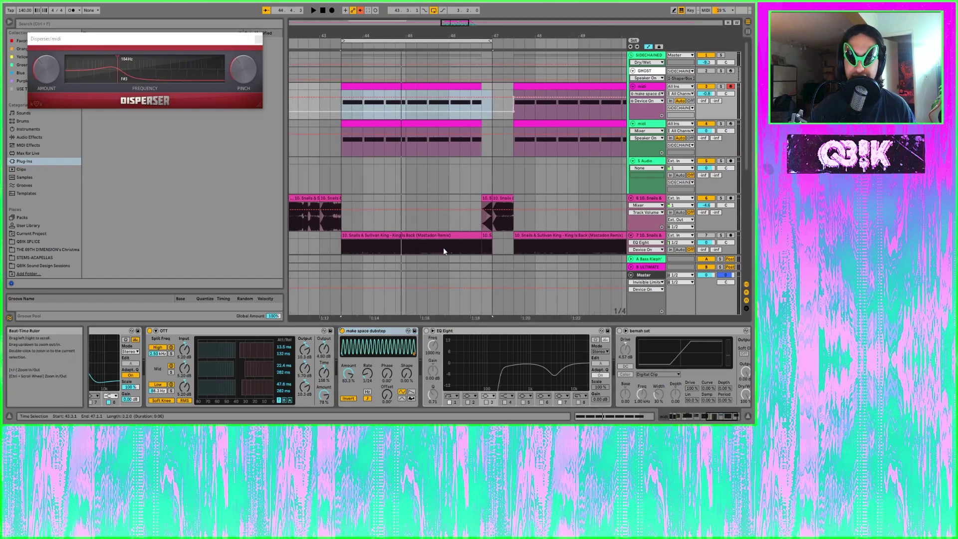
# Enable the EQ Eight after the Auto Pan, select its mid-dip band and audition the loop in the full mix
pyautogui.click(426, 332)
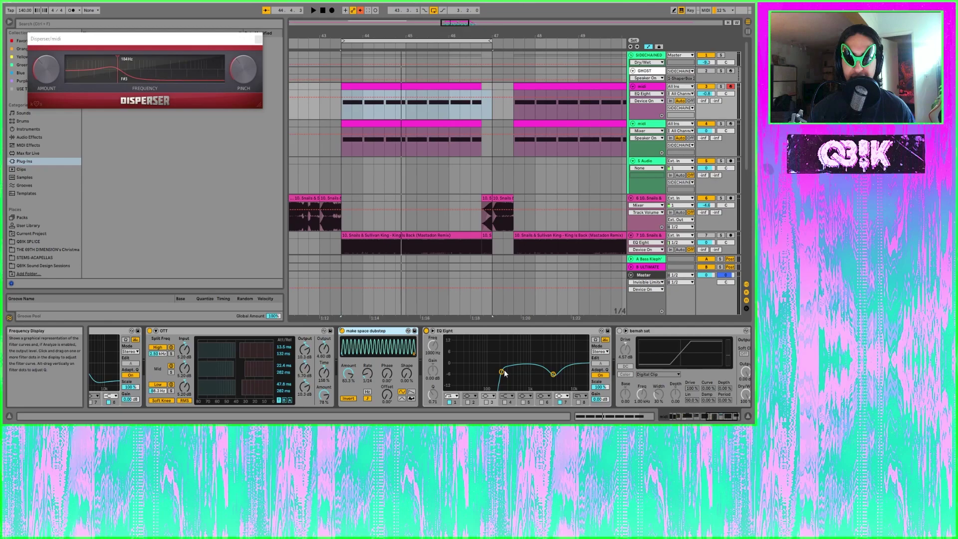
pyautogui.click(553, 375)
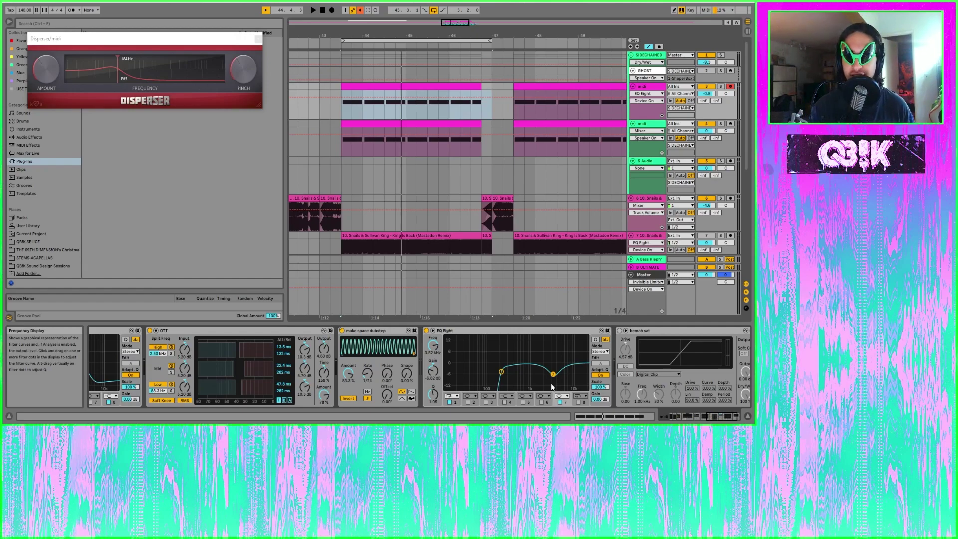
pyautogui.press('space')
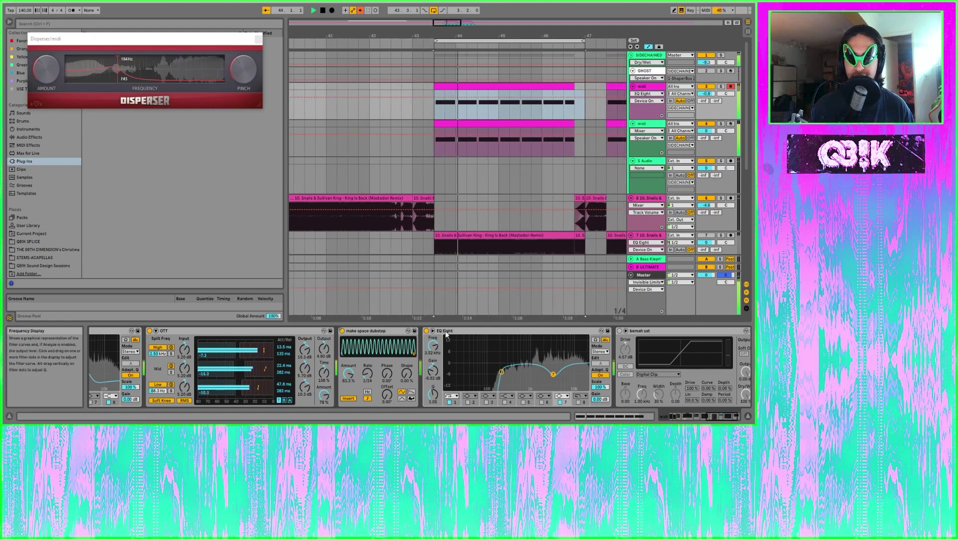
pyautogui.press('space')
# Solo the bass track, bypass the Auto Pan and compare the loop with the last EQ Eight off and on
pyautogui.click(721, 86)
pyautogui.click(342, 330)
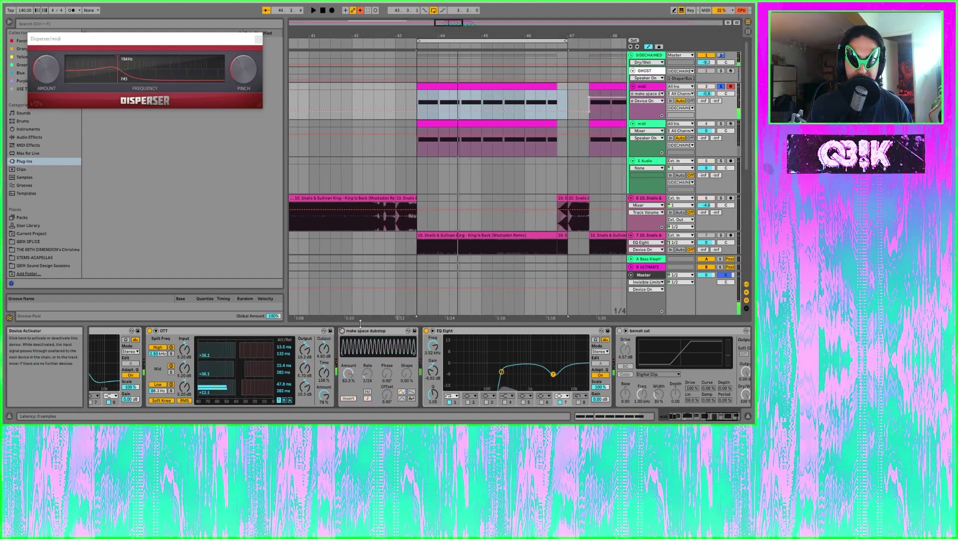
pyautogui.press('space')
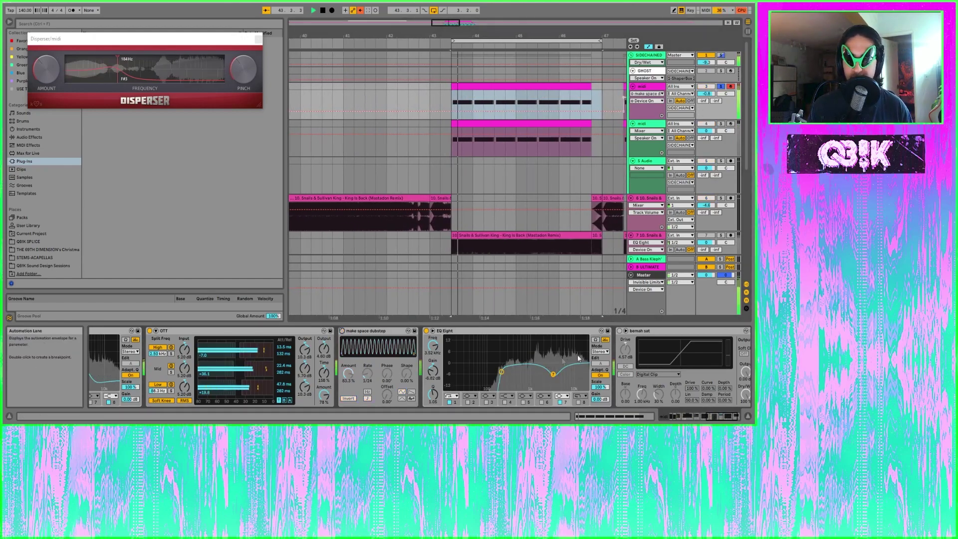
pyautogui.click(426, 330)
pyautogui.click(426, 331)
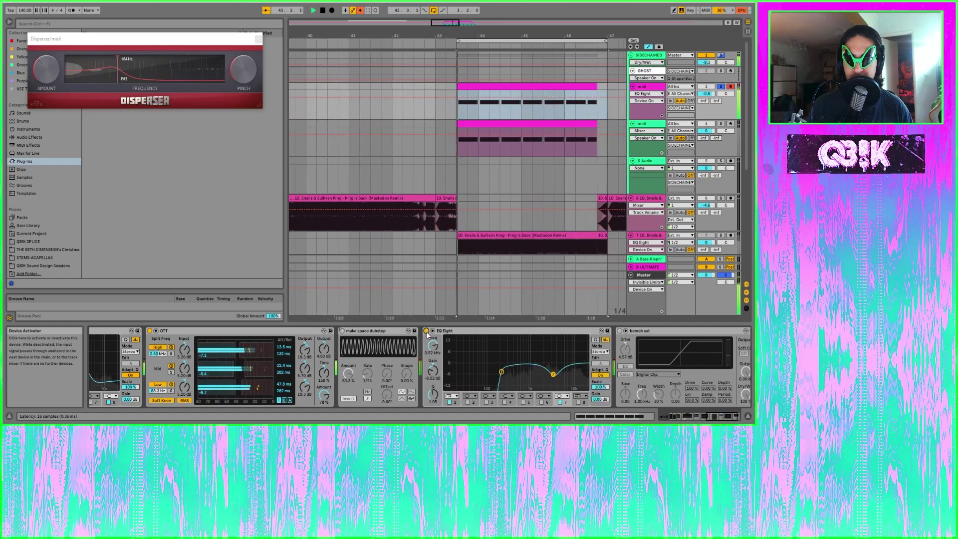
pyautogui.press('space')
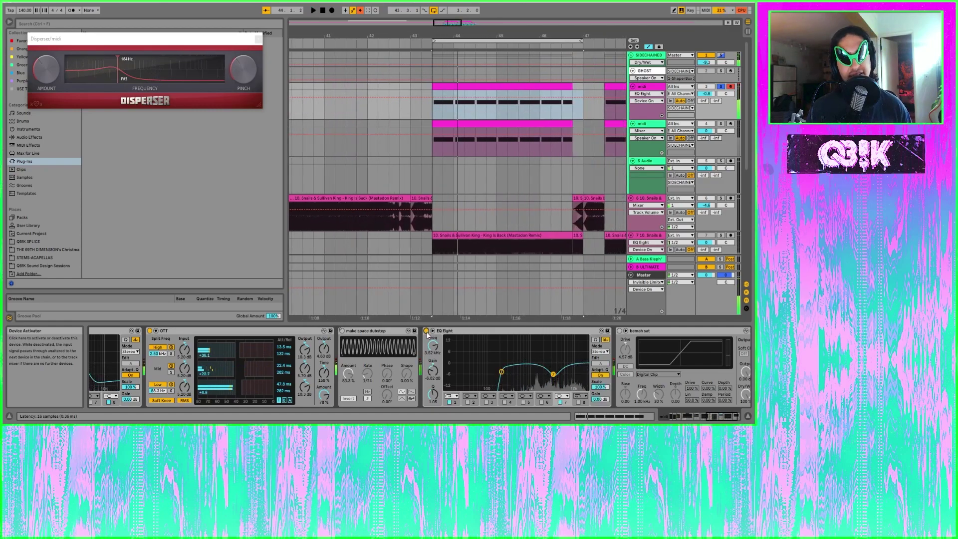
# Examine the low-cut band of the last EQ Eight and compare the bass loop with that EQ off and on
pyautogui.click(501, 372)
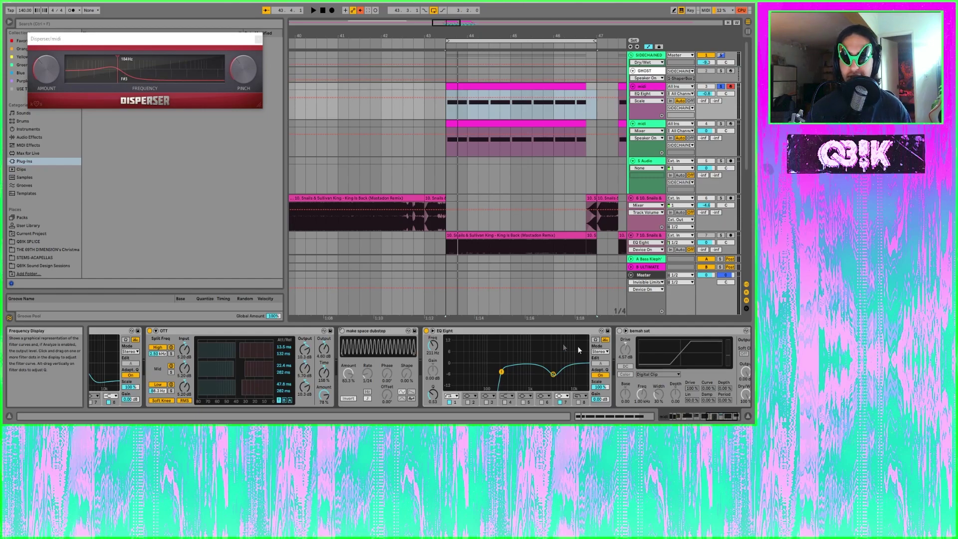
pyautogui.moveTo(483, 352); pyautogui.dragTo(499, 390)
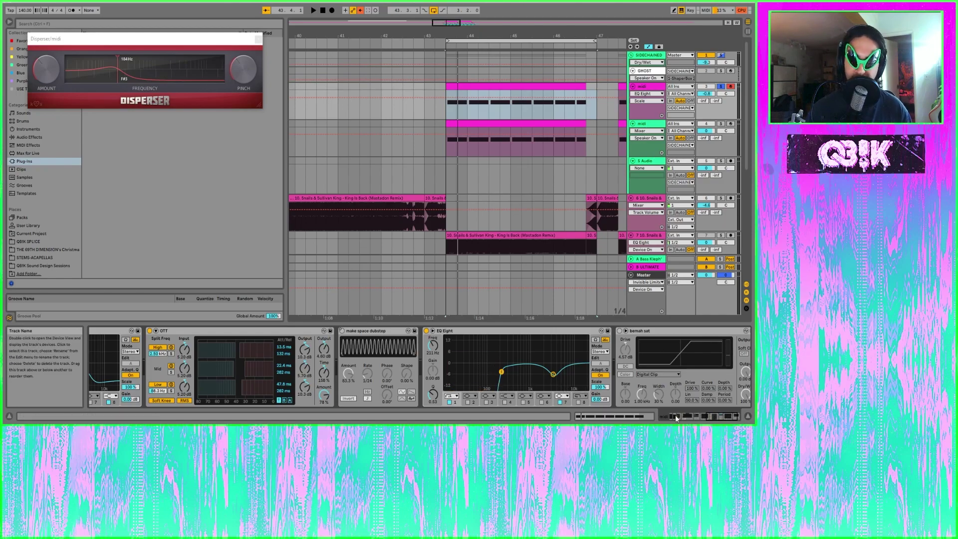
pyautogui.click(721, 419)
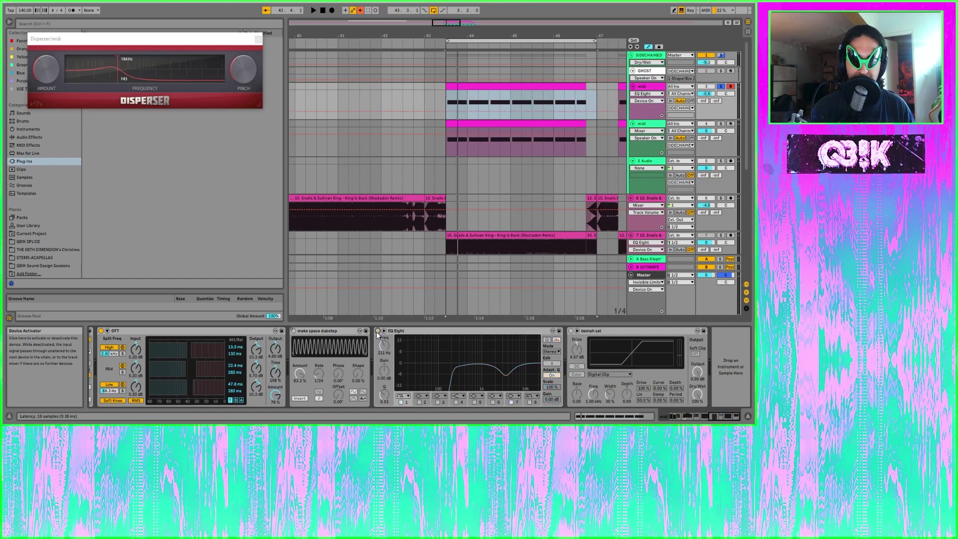
pyautogui.press('space')
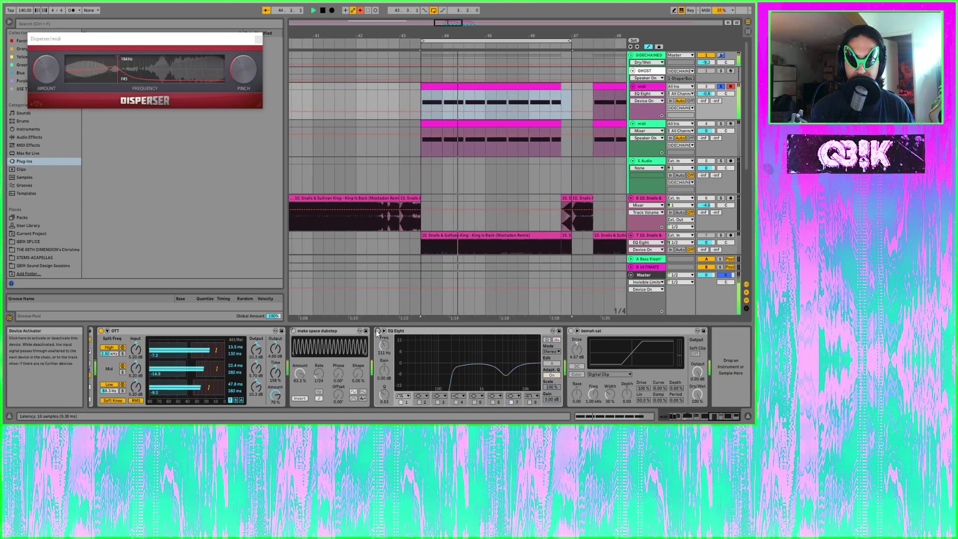
pyautogui.click(377, 332)
pyautogui.press('space')
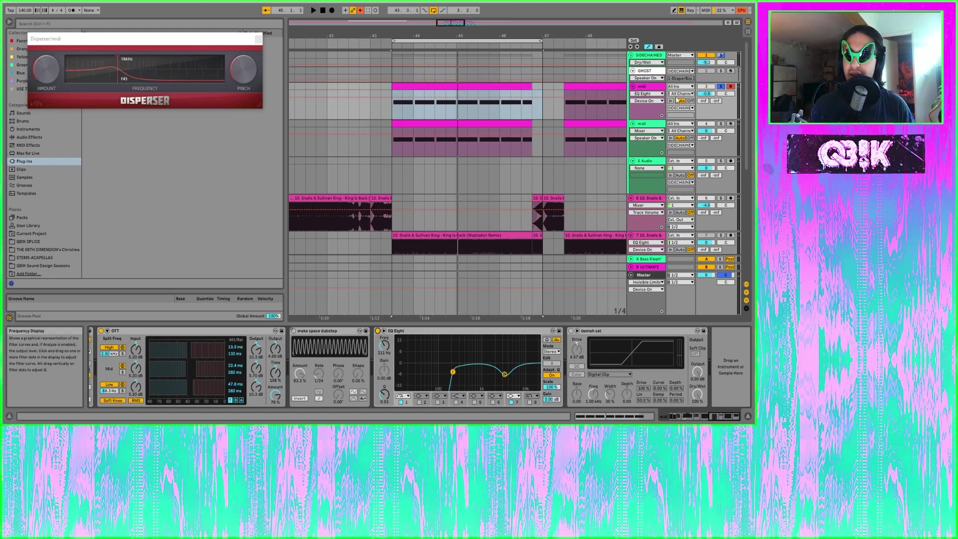
# Audition the bass with the sub track soloed alongside it, and with all solos cleared from the start of the loop
pyautogui.click(720, 123)
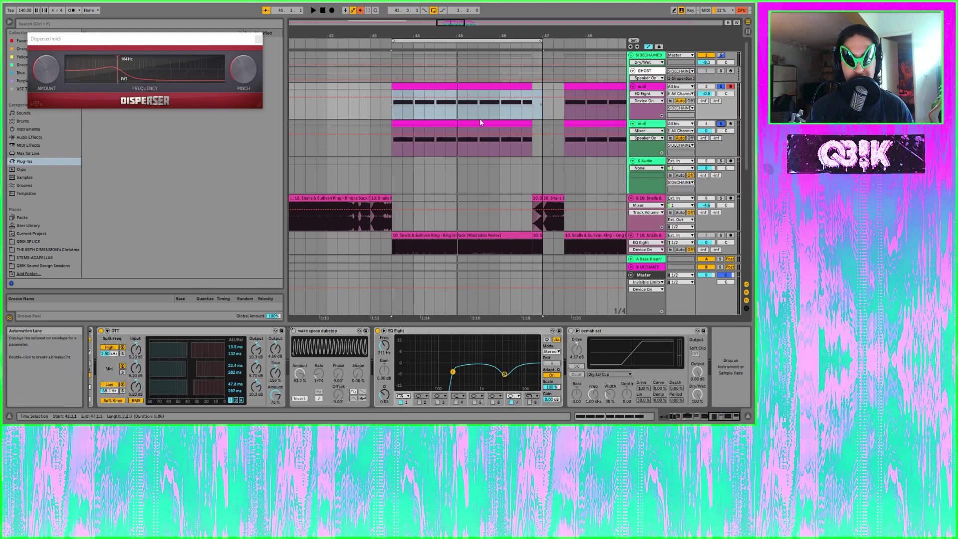
pyautogui.press('space')
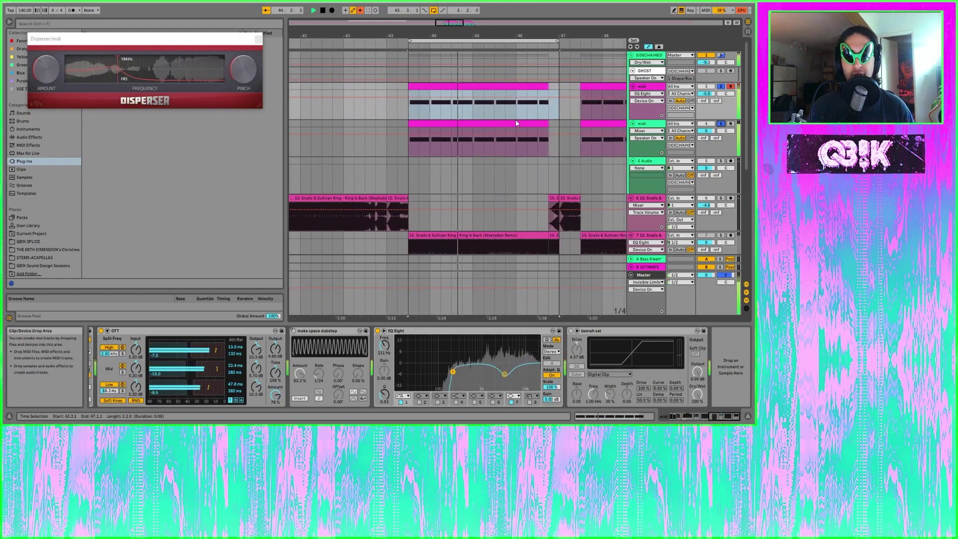
pyautogui.click(721, 125)
pyautogui.click(398, 109)
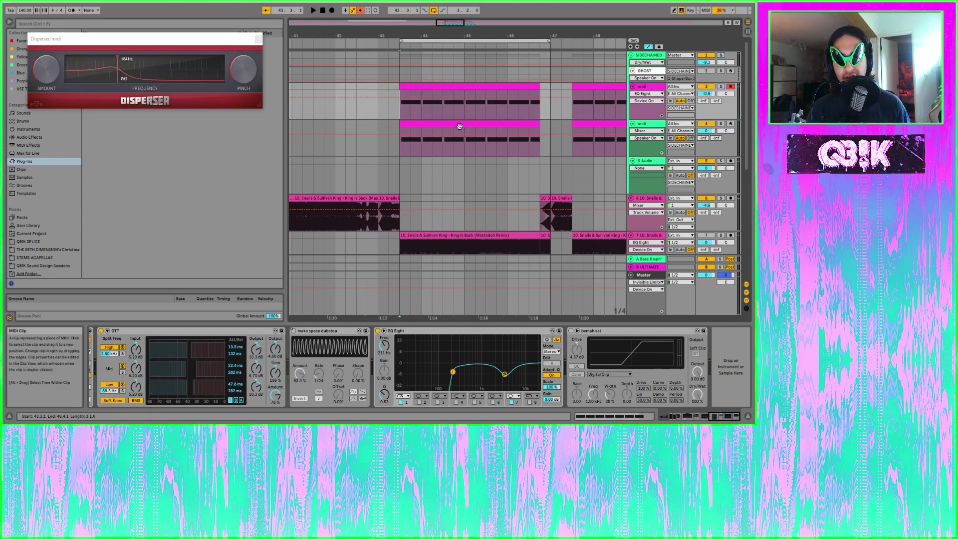
pyautogui.press('space')
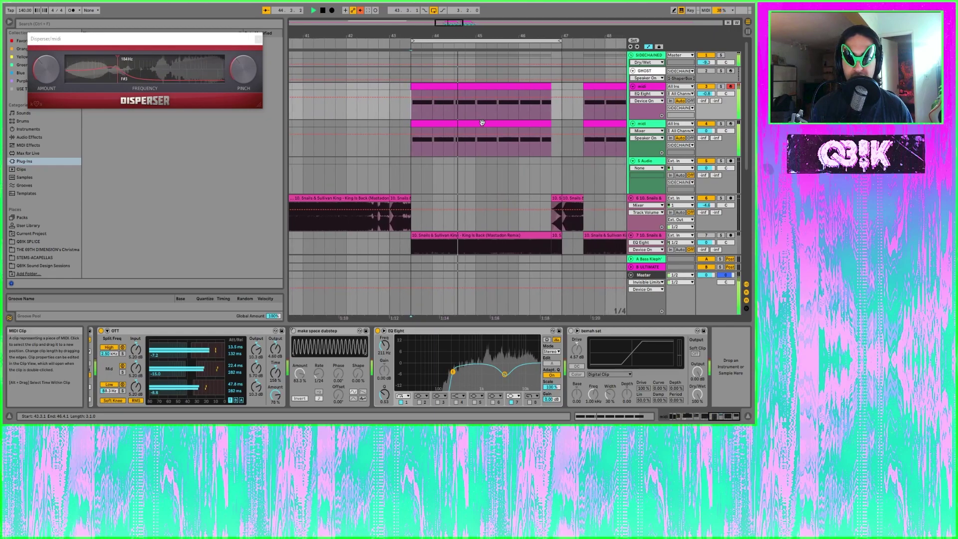
# Enable the "bemah sat" Saturator at the end of the bass track's effects chain and play it in the full mix
pyautogui.click(644, 125)
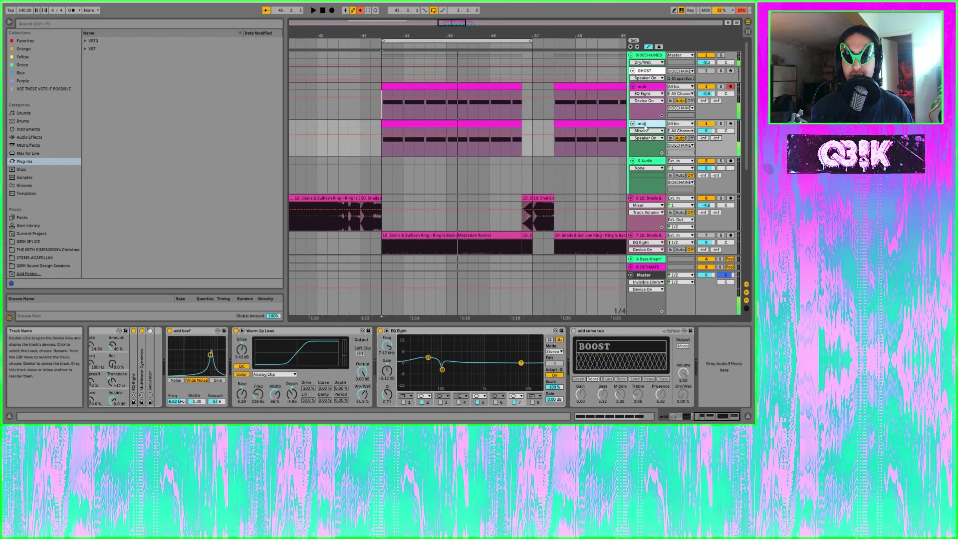
pyautogui.click(645, 88)
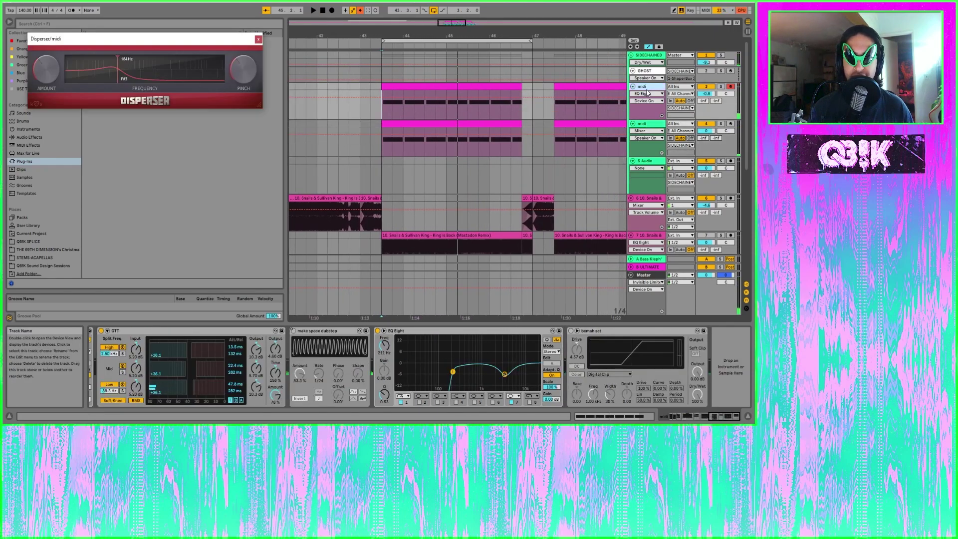
pyautogui.click(572, 332)
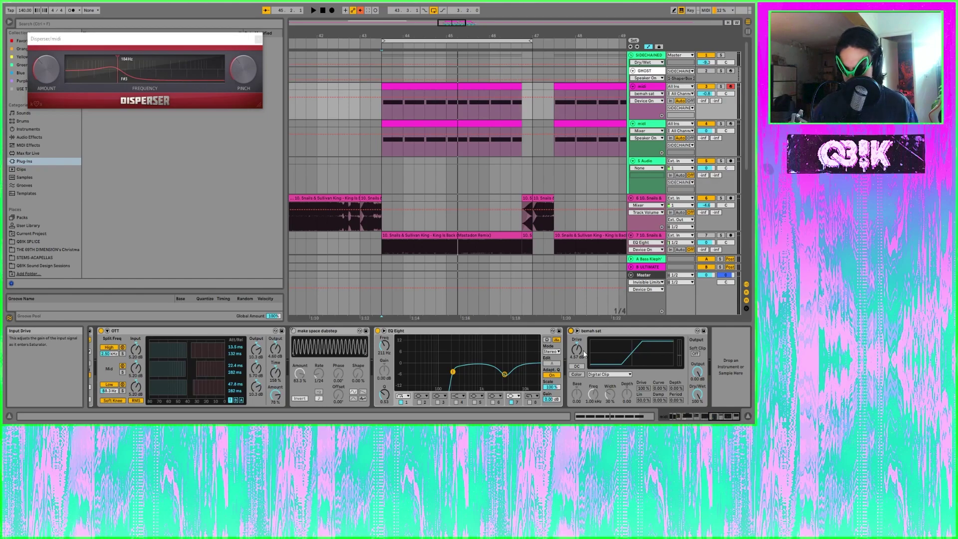
pyautogui.press('space')
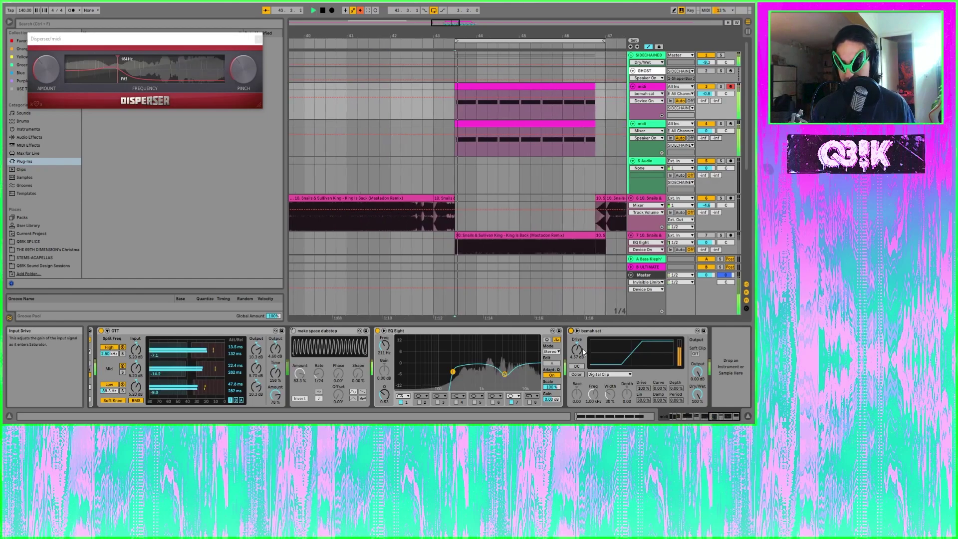
# Solo the bass track to audition the Saturator on its own, and clear the solo
pyautogui.click(721, 86)
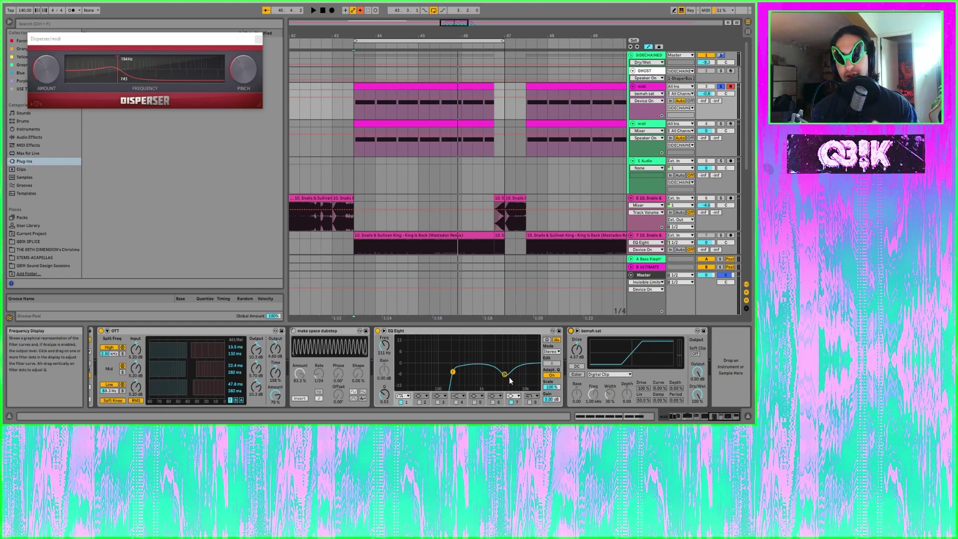
pyautogui.press('space')
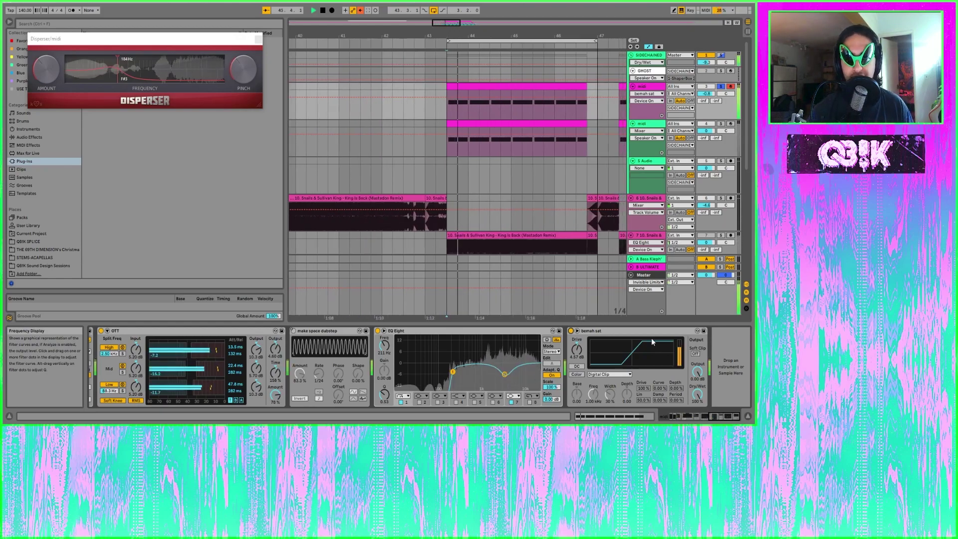
pyautogui.press('space')
pyautogui.click(720, 88)
# Solo and play the sub track, and bring up its Basic Sub Sine rack at the start of the device chain
pyautogui.click(648, 123)
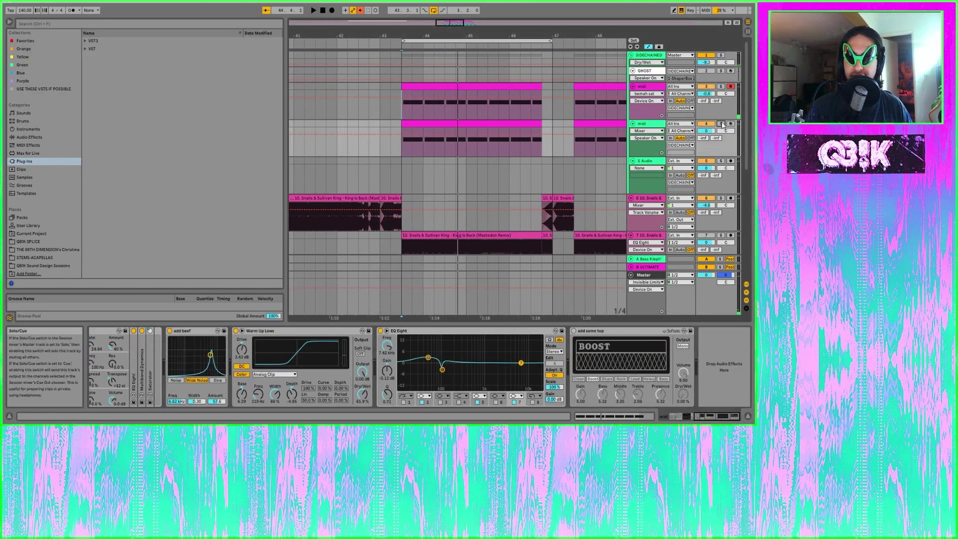
pyautogui.click(721, 124)
pyautogui.press('space')
pyautogui.click(596, 416)
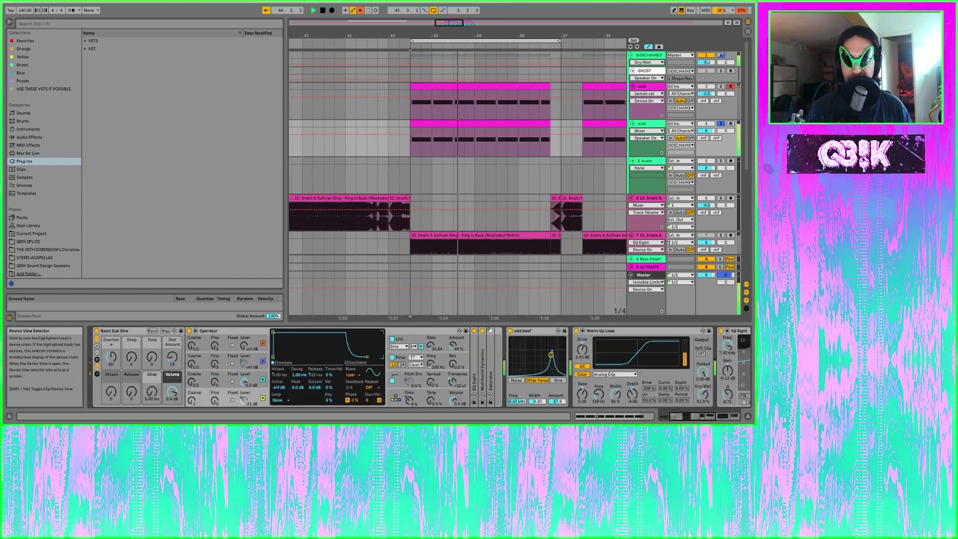
pyautogui.click(133, 332)
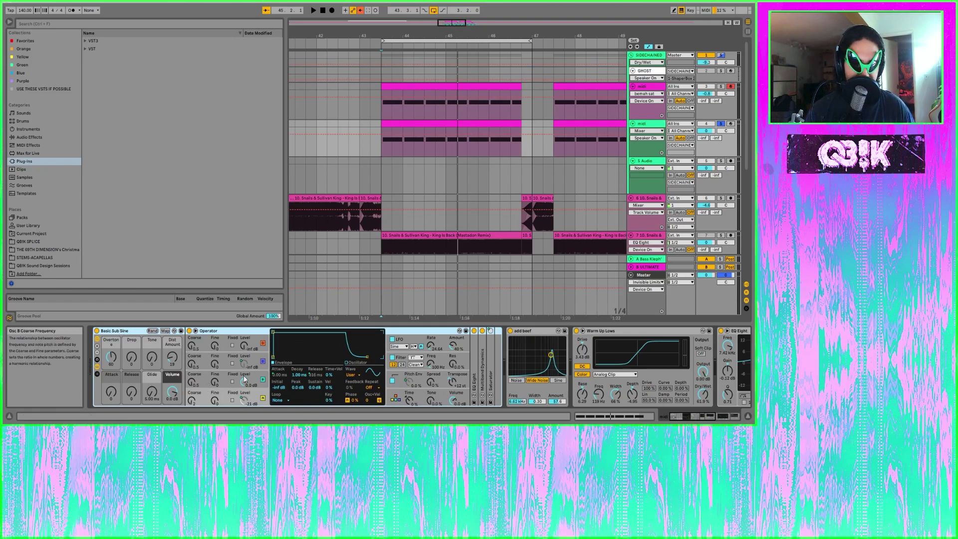
# Unfold the EQ Eight, Multiband Dynamics and Saturator inside the Basic Sub Sine rack to examine them, and hide the rack's devices
pyautogui.doubleClick(475, 355)
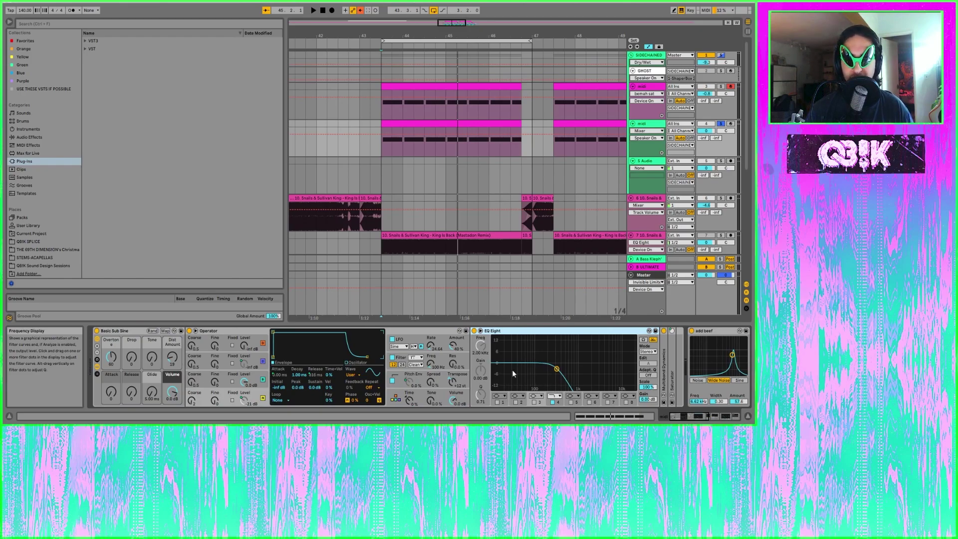
pyautogui.moveTo(700, 416)
pyautogui.mouseDown()
pyautogui.moveTo(725, 415)
pyautogui.moveTo(693, 419)
pyautogui.mouseUp()
pyautogui.doubleClick(555, 366)
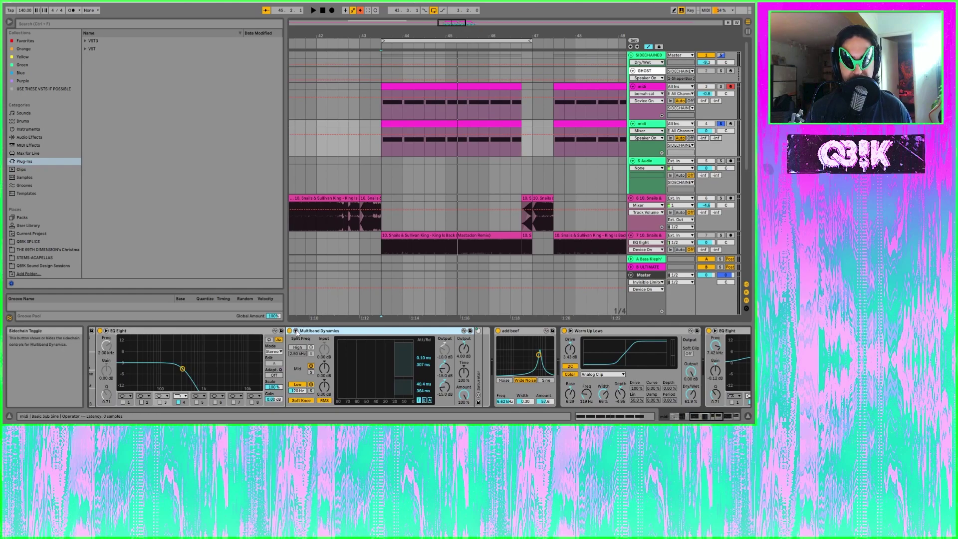
pyautogui.click(478, 360)
pyautogui.doubleClick(478, 360)
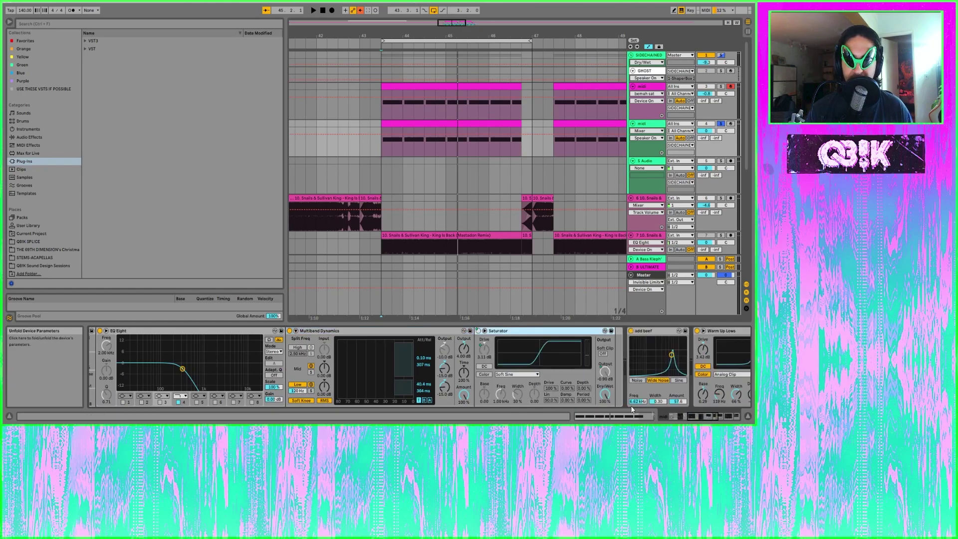
pyautogui.click(718, 418)
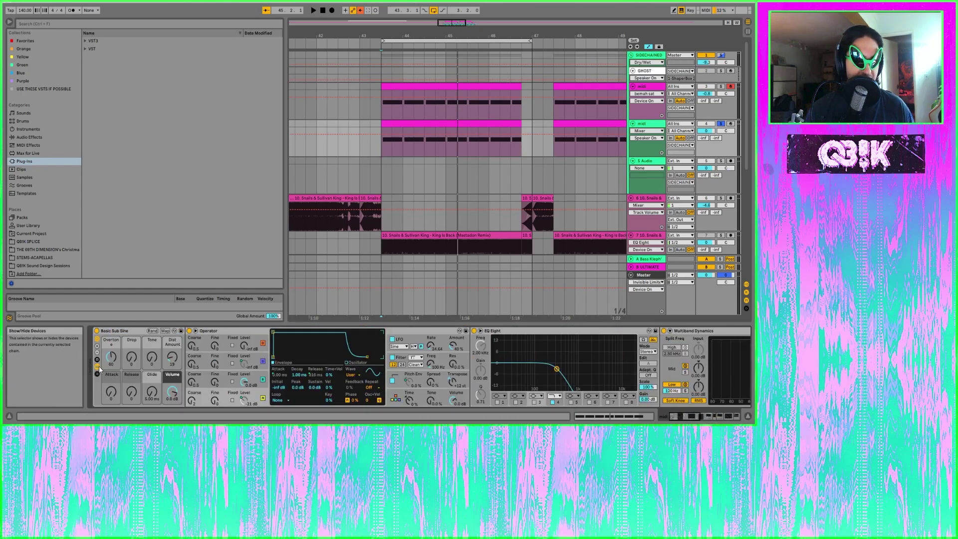
pyautogui.click(97, 368)
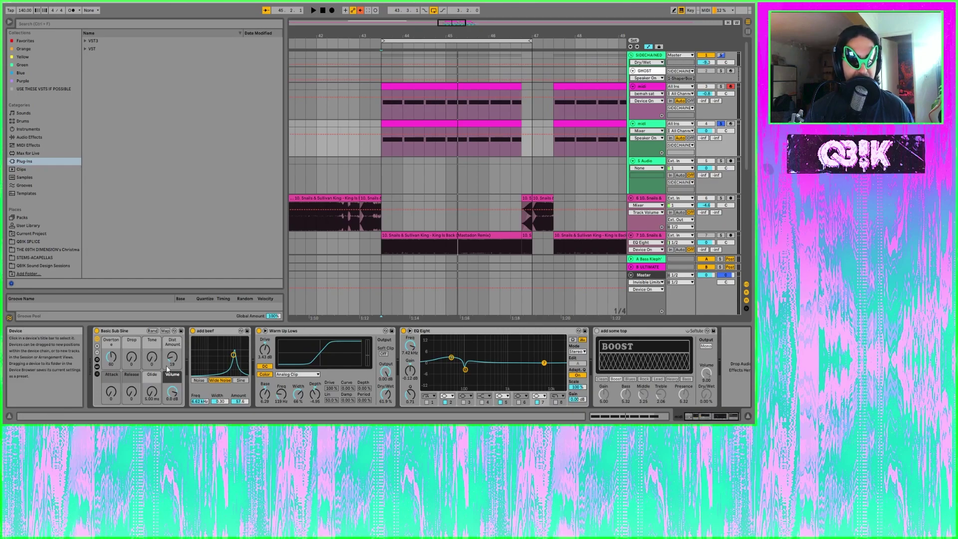
# Deactivate add beef, Warm Up Lows and EQ Eight after the sub rack, and reactivate only add beef
pyautogui.click(208, 331)
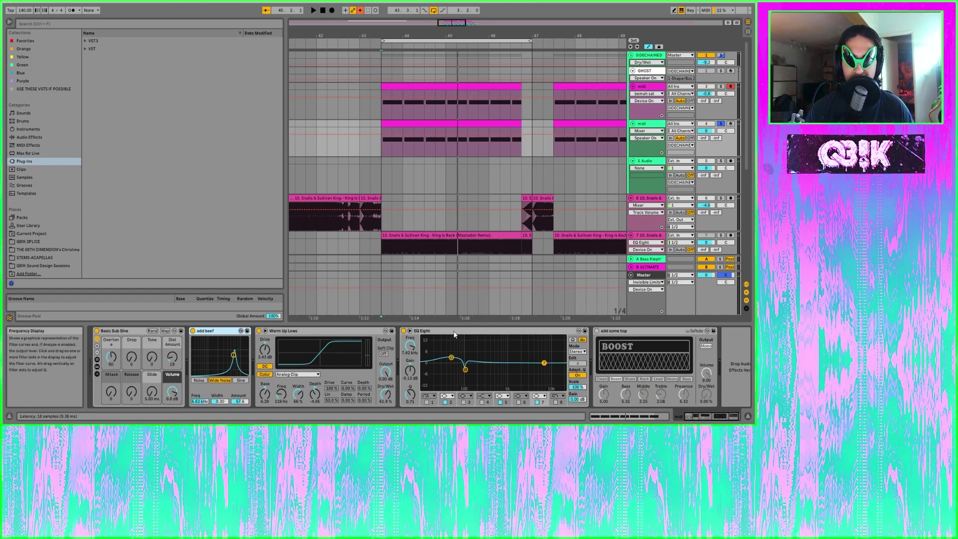
pyautogui.click(479, 331)
pyautogui.keyDown('shift'); pyautogui.click(227, 330); pyautogui.keyUp('shift')
pyautogui.press('0')
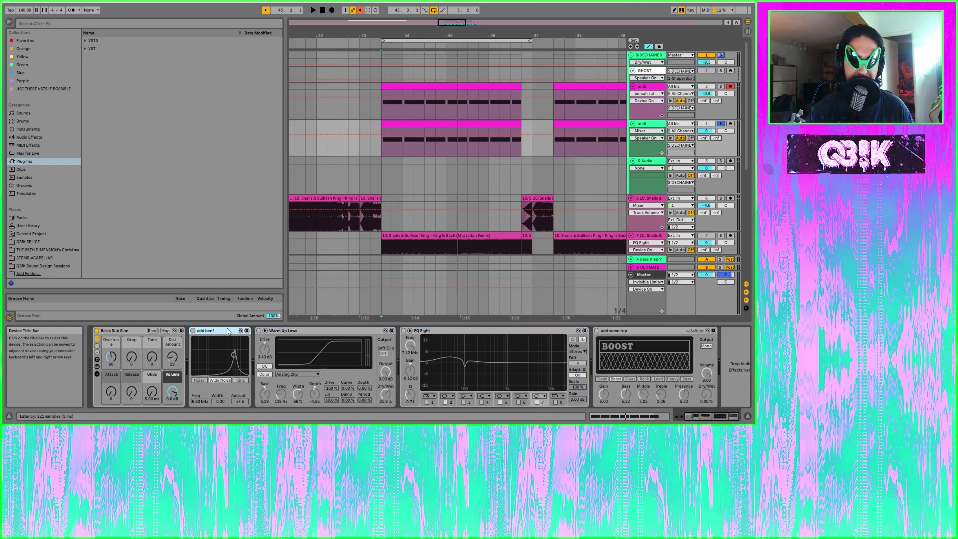
pyautogui.press('0')
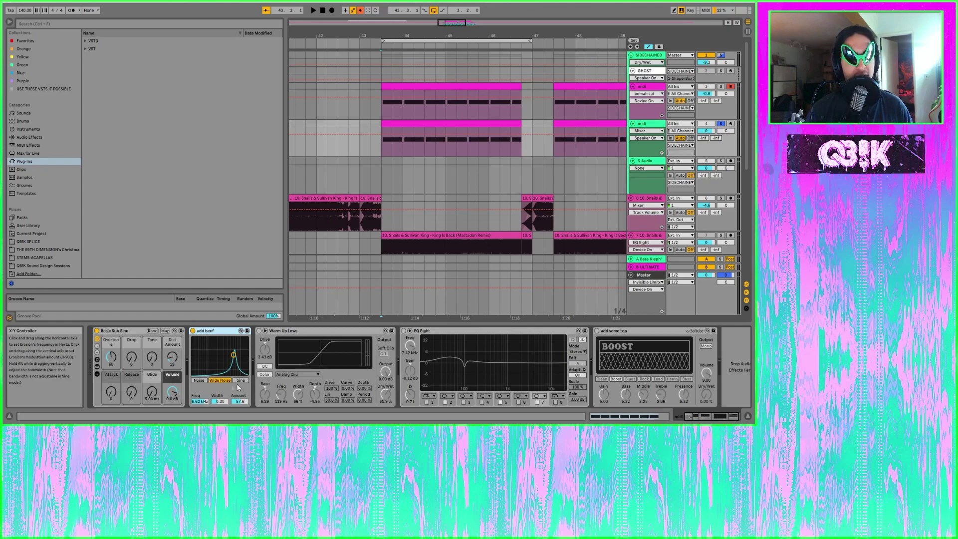
# Try the Noise and Sine modes of the add beef Erosion, and return it to Wide Noise
pyautogui.click(222, 380)
pyautogui.click(199, 380)
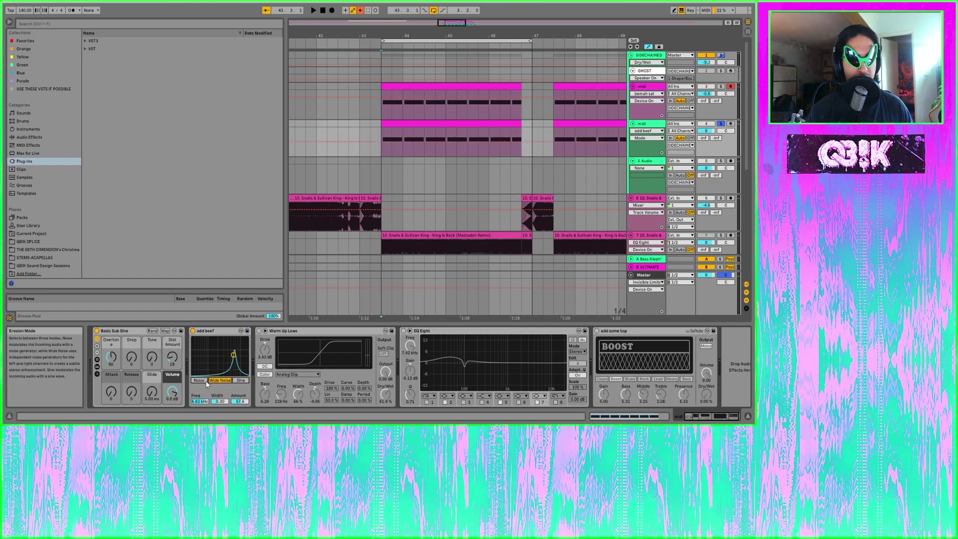
pyautogui.click(240, 381)
pyautogui.click(220, 380)
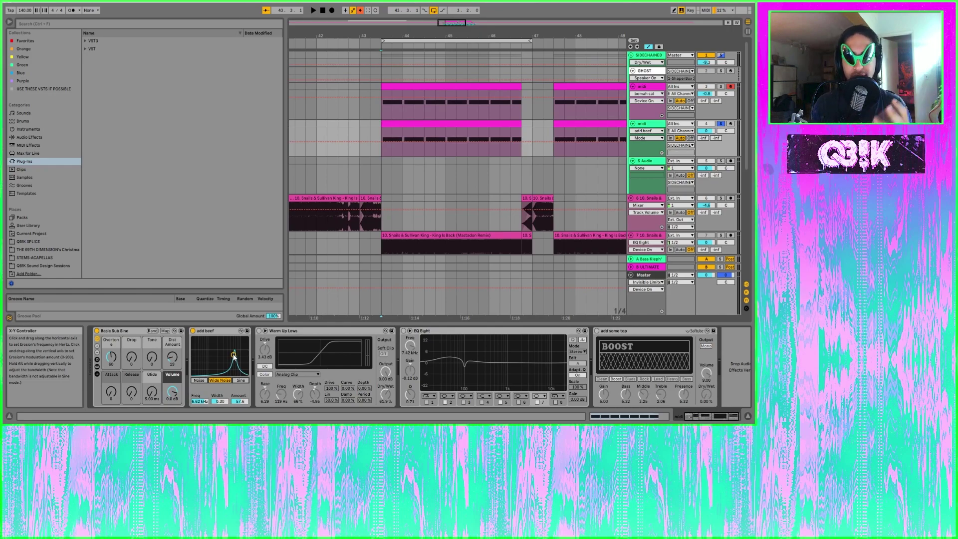
# Play the sub from its selected clip and compare it with add beef bypassed and active
pyautogui.click(417, 127)
pyautogui.press('space')
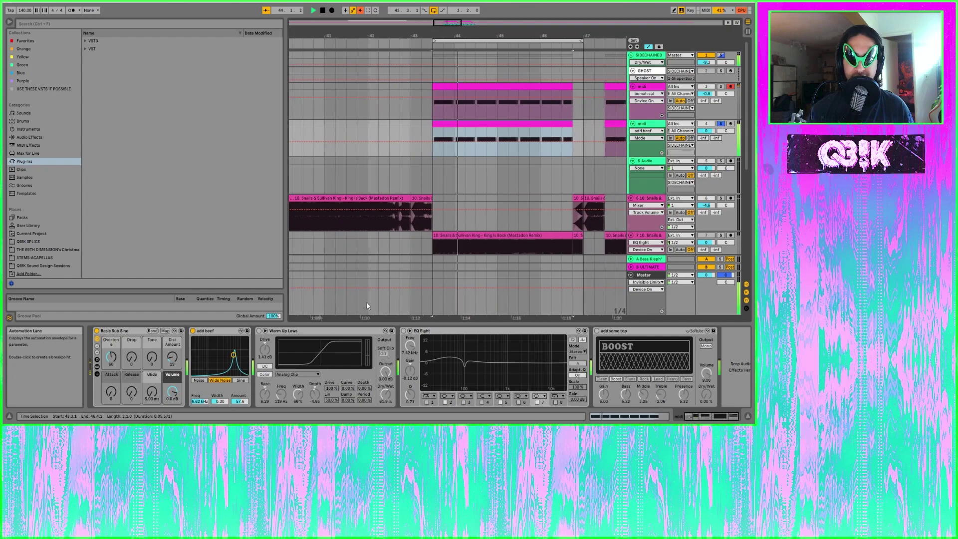
pyautogui.click(193, 330)
pyautogui.click(192, 331)
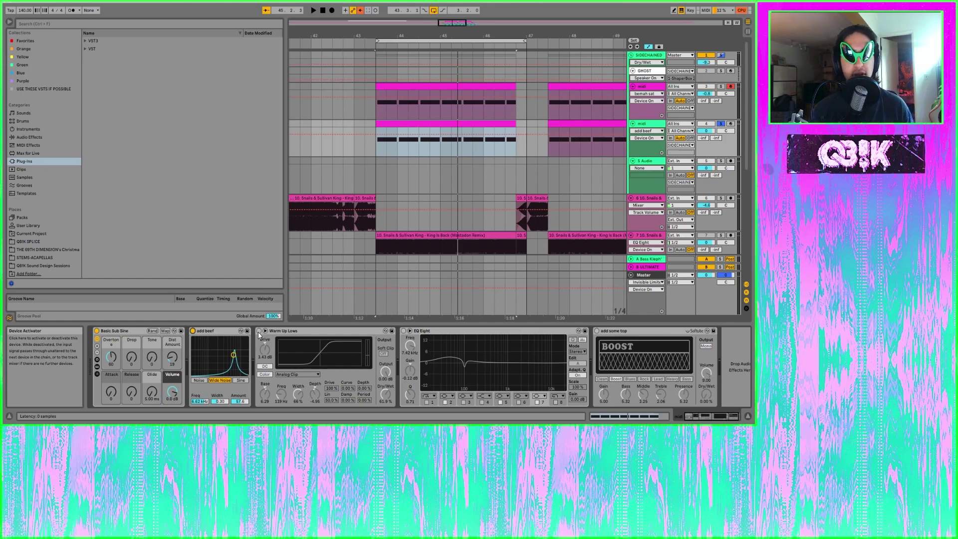
# Activate the Warm Up Lows Saturator and play the sub, comparing it with the Saturator bypassed and active
pyautogui.click(258, 332)
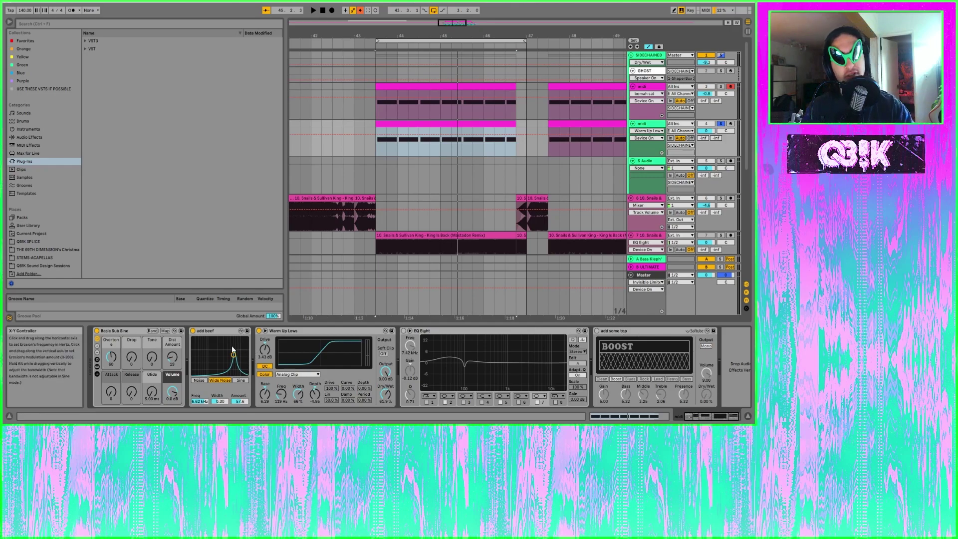
pyautogui.press('space')
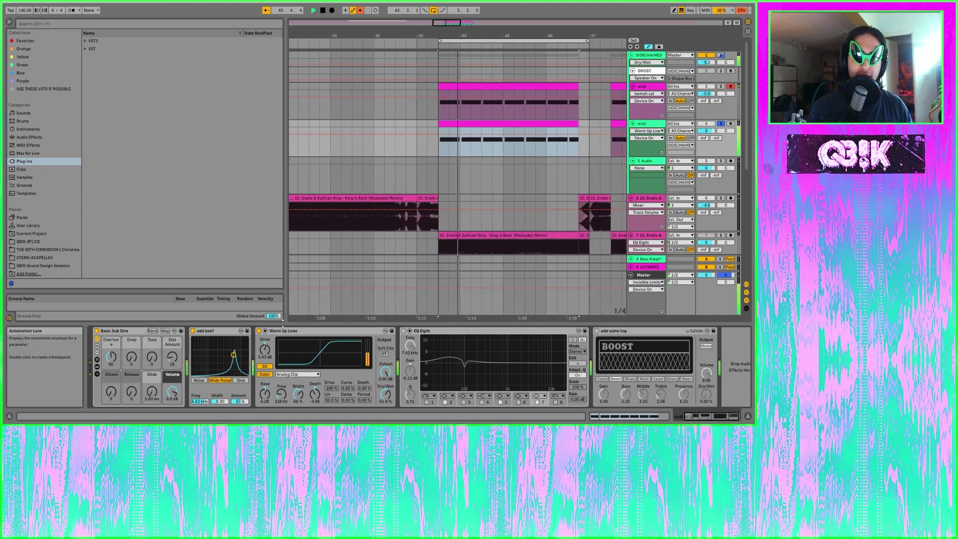
pyautogui.press('space')
pyautogui.click(260, 331)
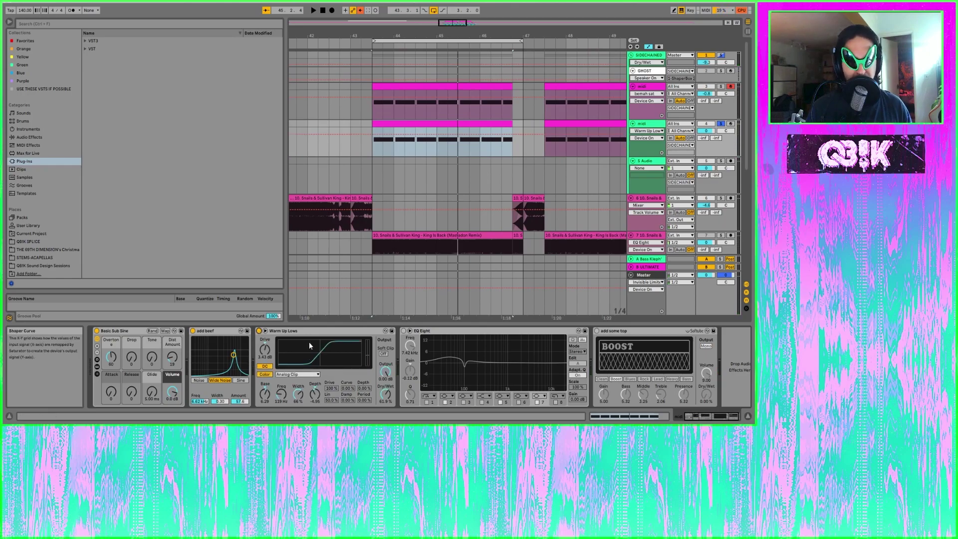
pyautogui.press('space')
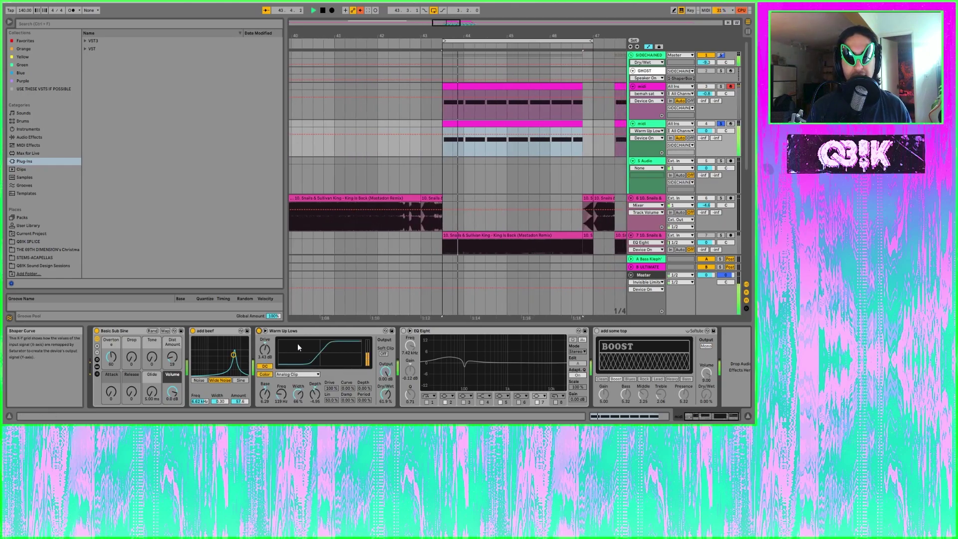
pyautogui.click(259, 331)
pyautogui.click(259, 331)
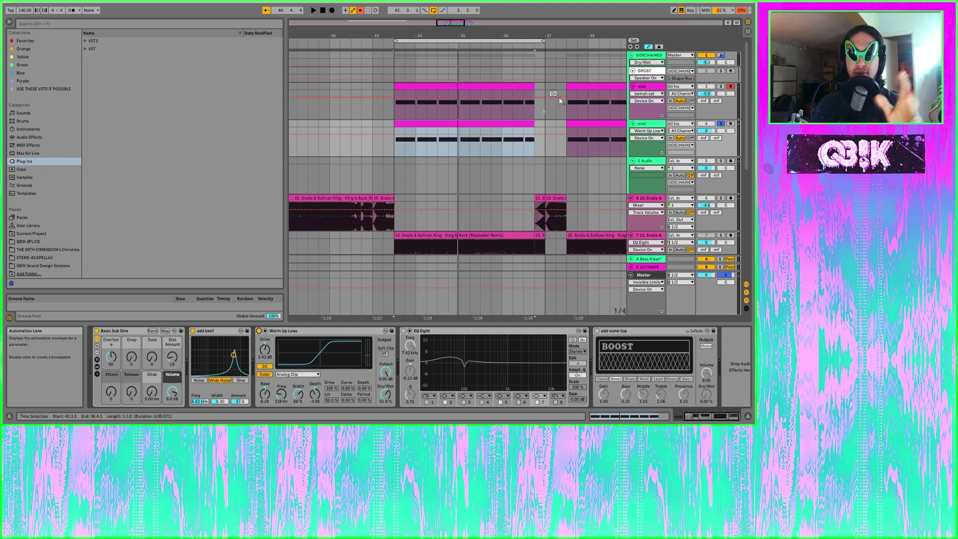
# Activate the sub's EQ Eight after Warm Up Lows, select its dip band near 100 Hz, and play the sub through it
pyautogui.click(405, 331)
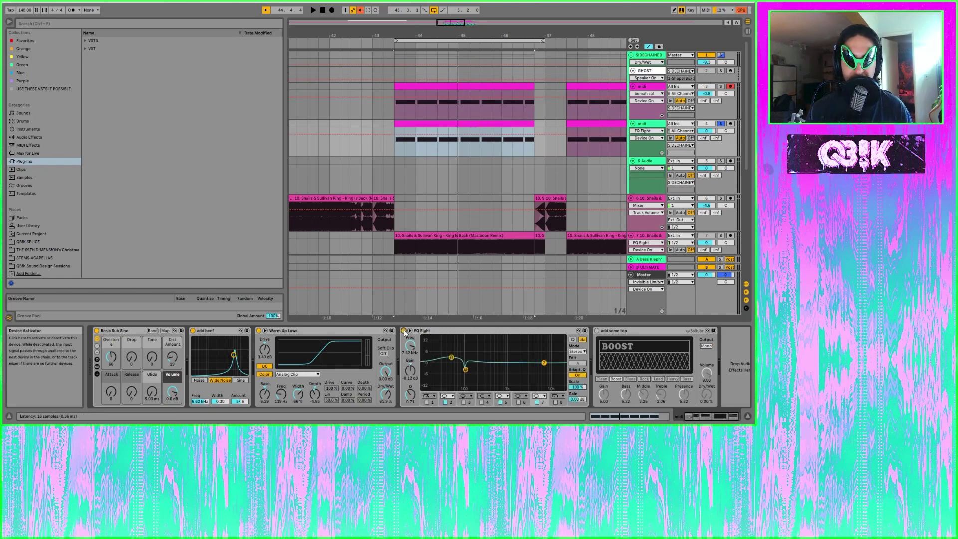
pyautogui.click(466, 370)
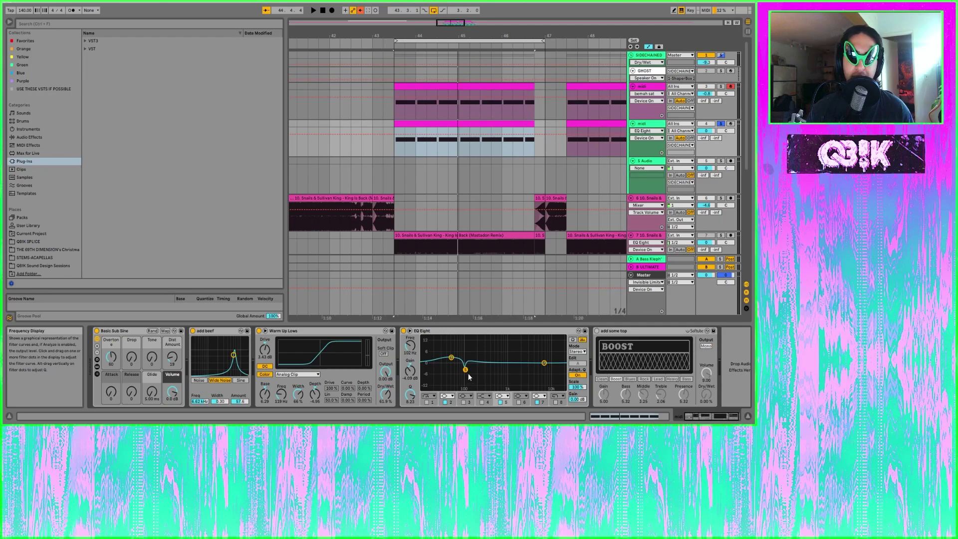
pyautogui.press('space')
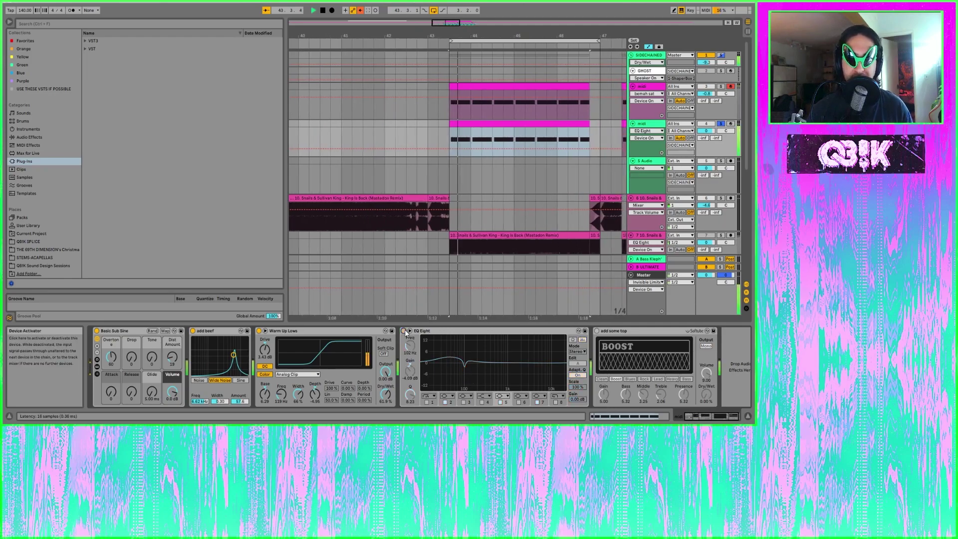
pyautogui.press('space')
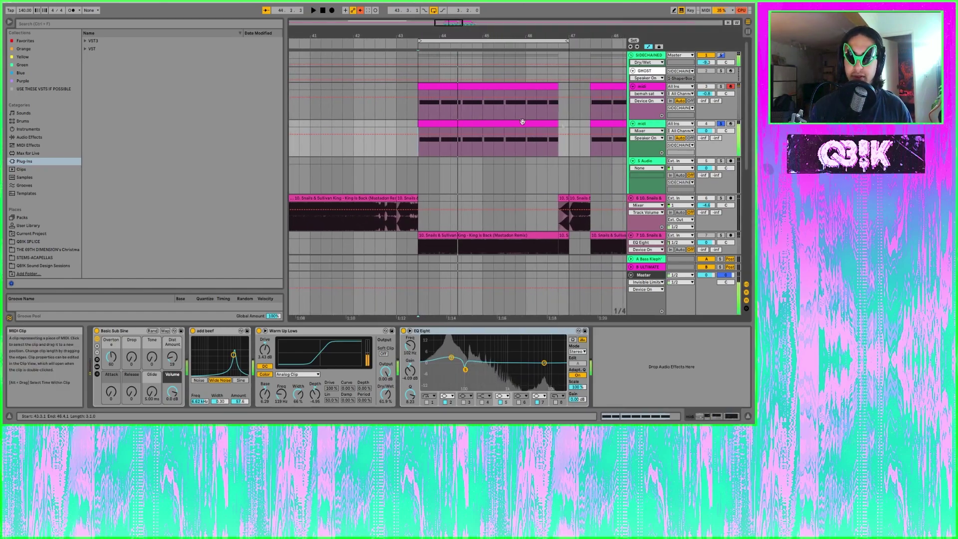
# Audition the bass soloed together with the sub, clear the solos, and play the full mix from bar 43
pyautogui.click(720, 87)
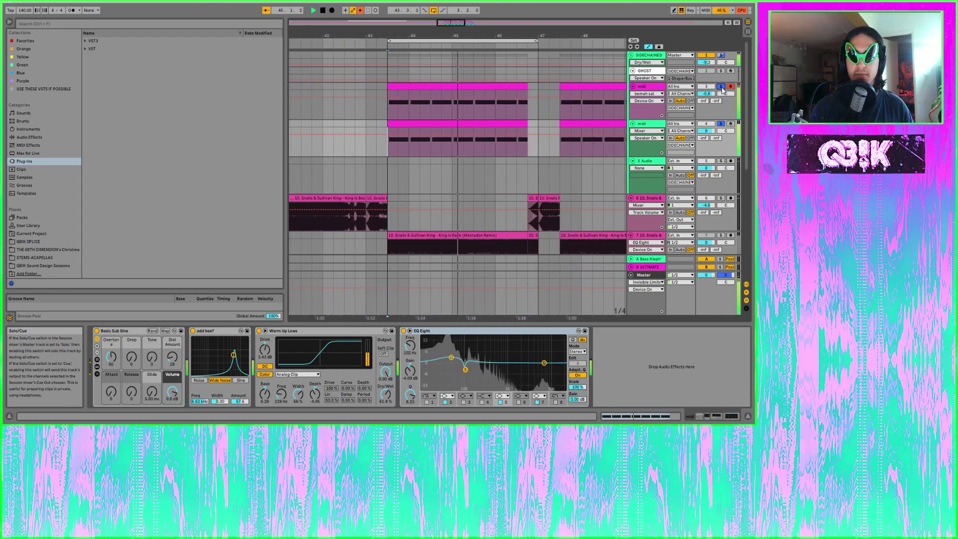
pyautogui.click(721, 87)
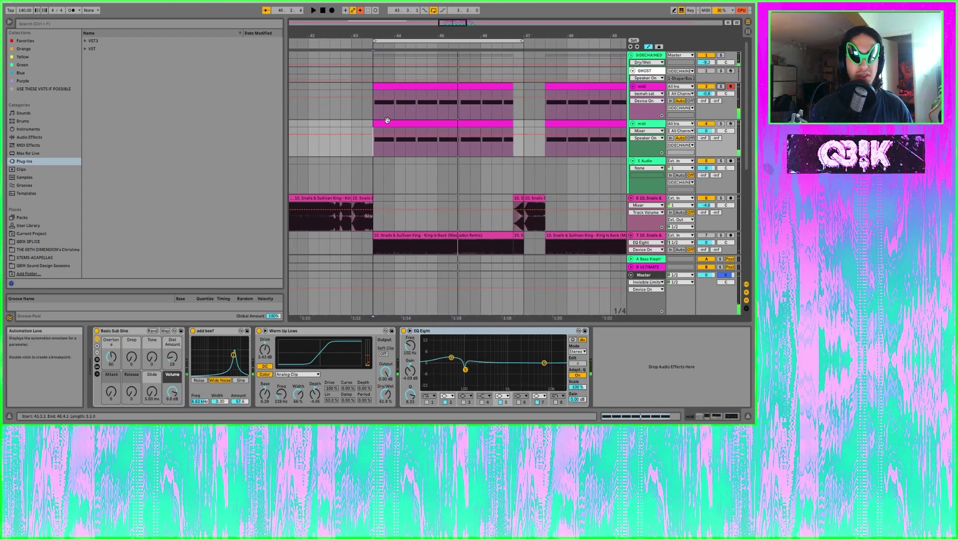
pyautogui.click(352, 148)
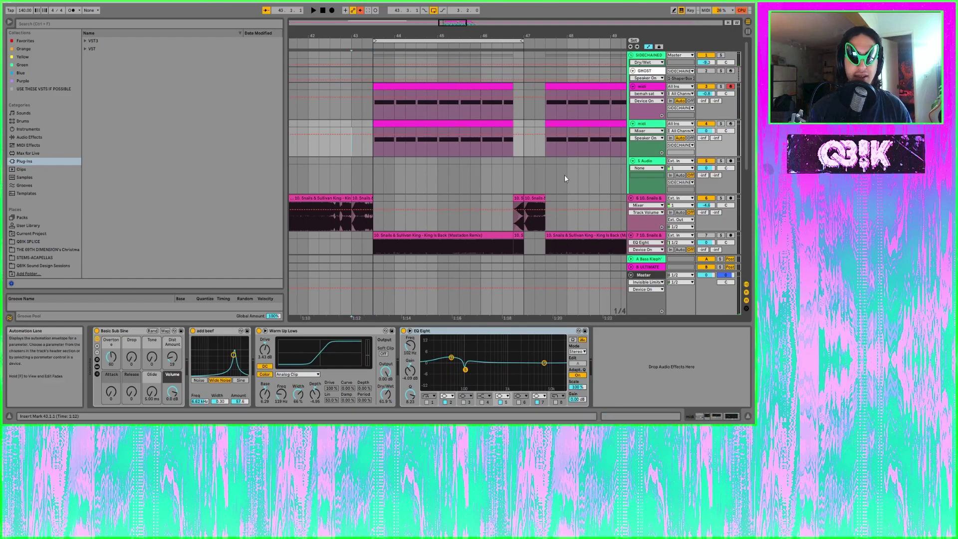
pyautogui.scroll(-3, 596, 176)
pyautogui.press('space')
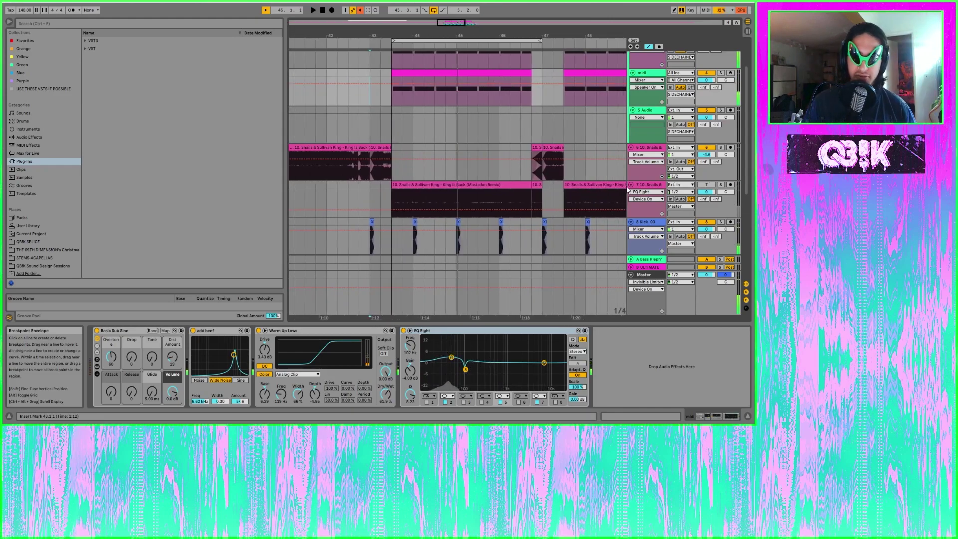
# Bring up the drum tracks below the reference song, and solo and play the V_RIOT loop on track 10
pyautogui.scroll(-4, 747, 152)
pyautogui.click(362, 114)
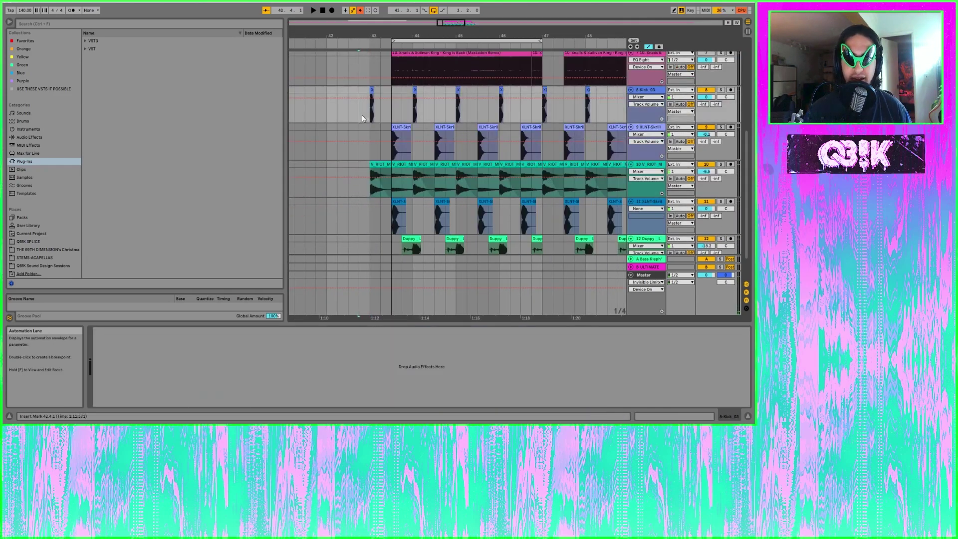
pyautogui.scroll(-1, 435, 149)
pyautogui.scroll(1, 647, 232)
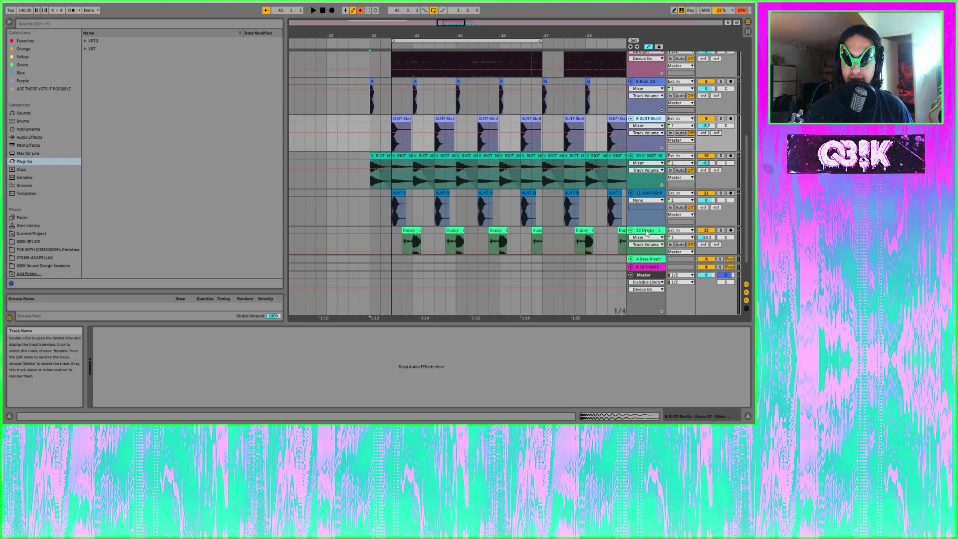
pyautogui.click(651, 82)
pyautogui.click(651, 156)
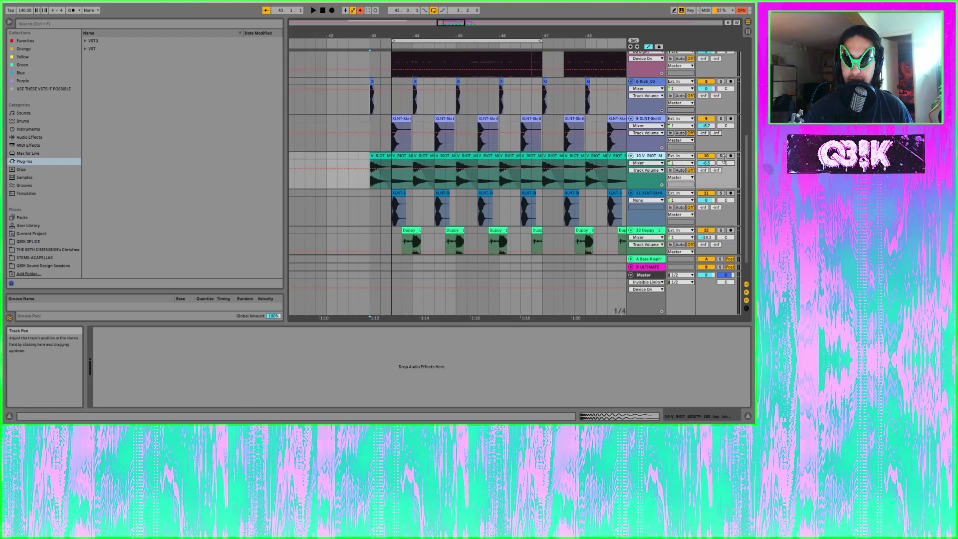
pyautogui.click(721, 157)
pyautogui.press('space')
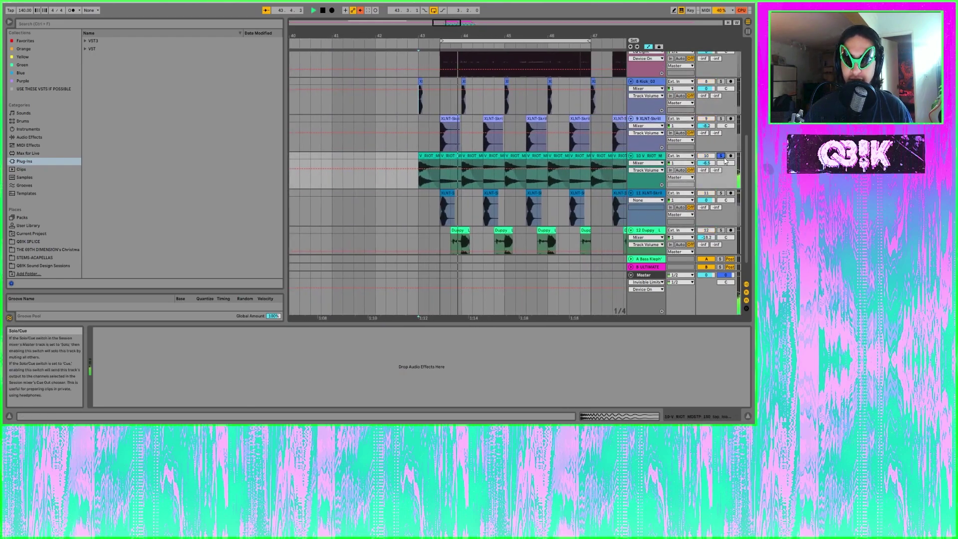
# Solo and play the track 11 snare layer on its own, and together with the track 9 snare
pyautogui.click(721, 192)
pyautogui.press('space')
pyautogui.press('space')
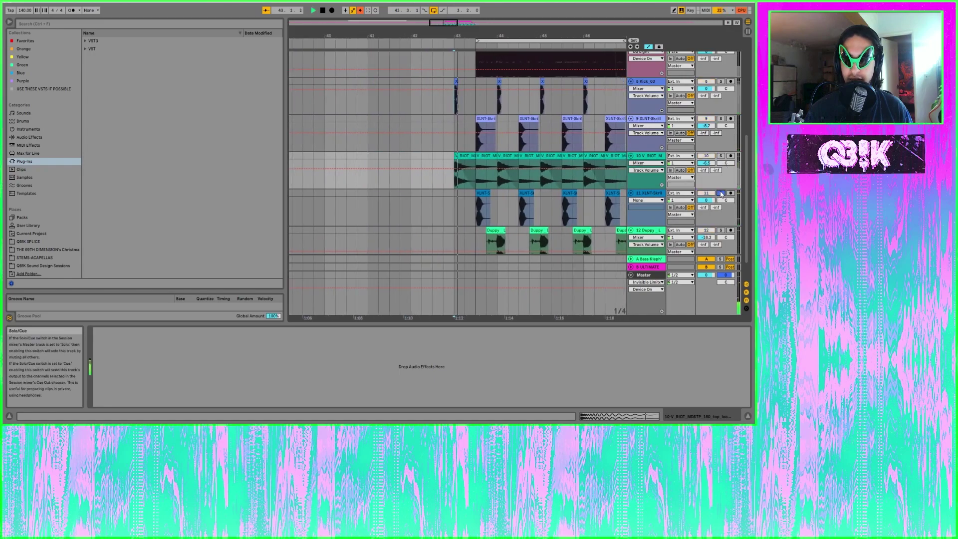
pyautogui.keyDown('ctrl'); pyautogui.click(721, 119); pyautogui.keyUp('ctrl')
pyautogui.press('space')
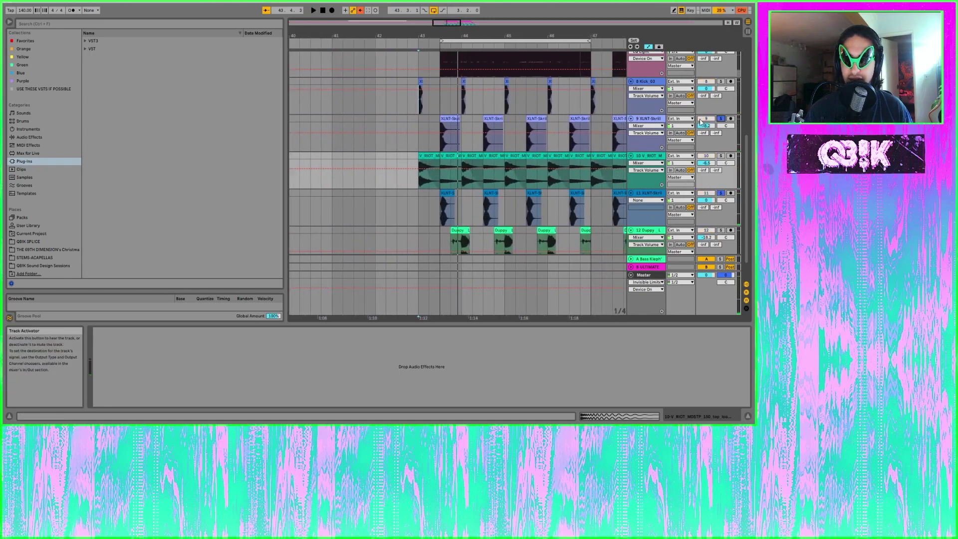
pyautogui.press('space')
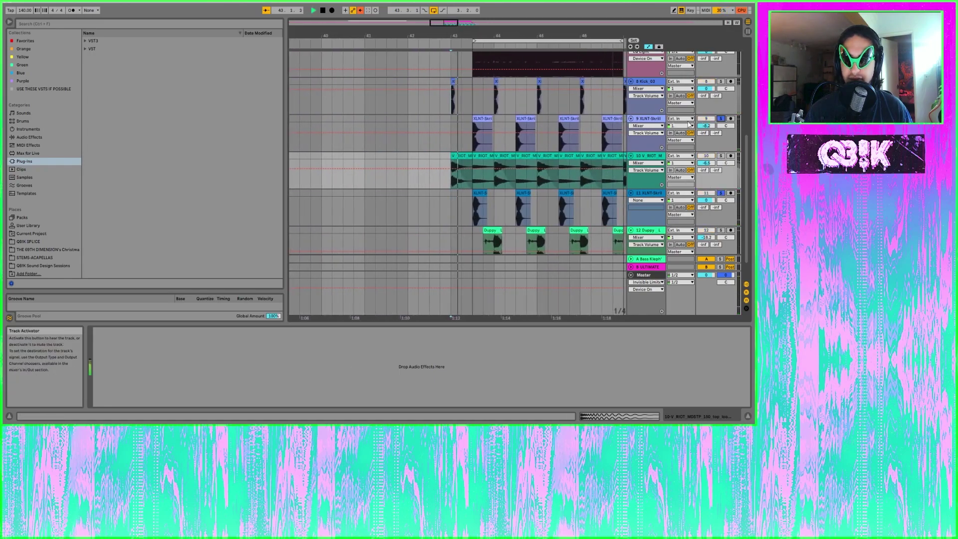
# Solo and play only the Duppy sample on track 12
pyautogui.scroll(-1, 699, 199)
pyautogui.click(720, 202)
pyautogui.press('space')
pyautogui.press('space')
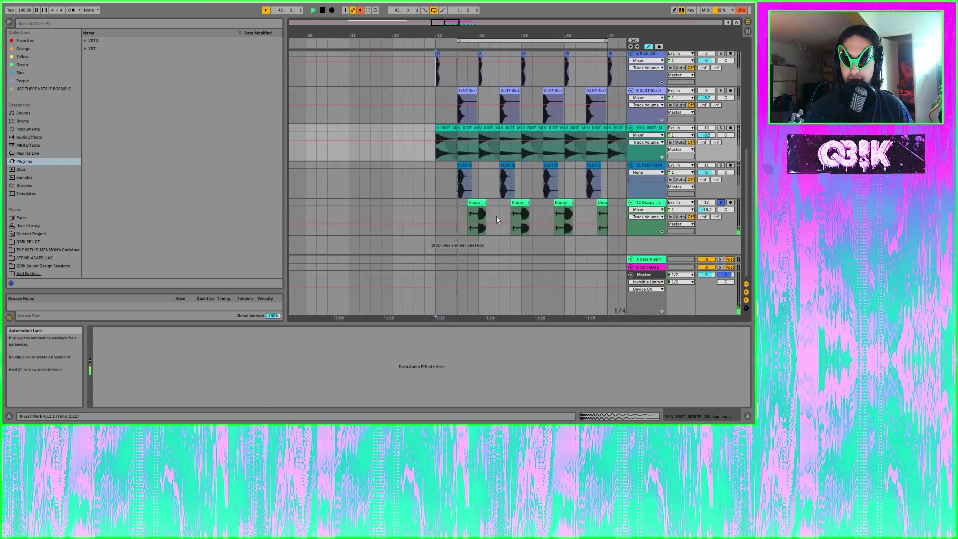
pyautogui.press('space')
# Select and solo the filtered Snails & Sullivan King "King is Back (Mastadon Remix)" audio on track 7
pyautogui.scroll(2, 485, 184)
pyautogui.click(469, 94)
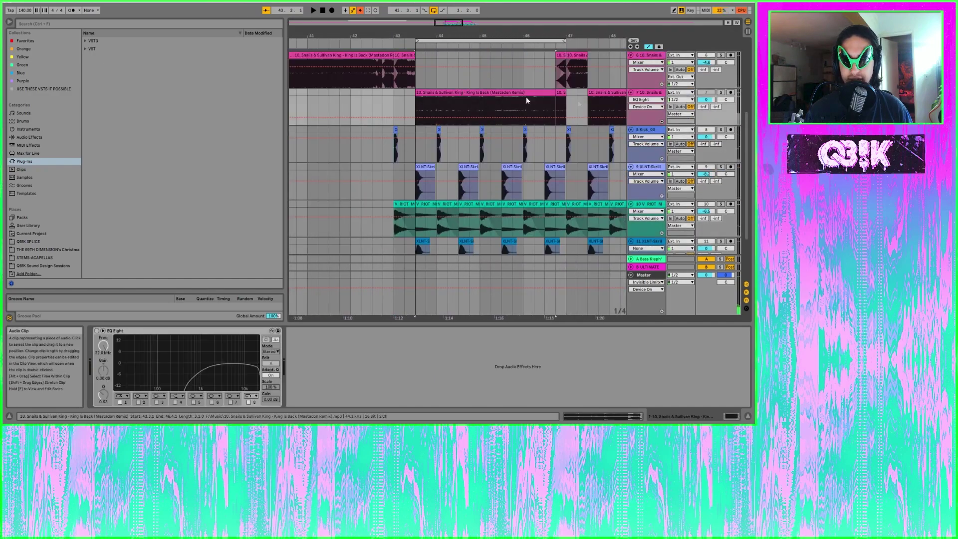
pyautogui.click(721, 93)
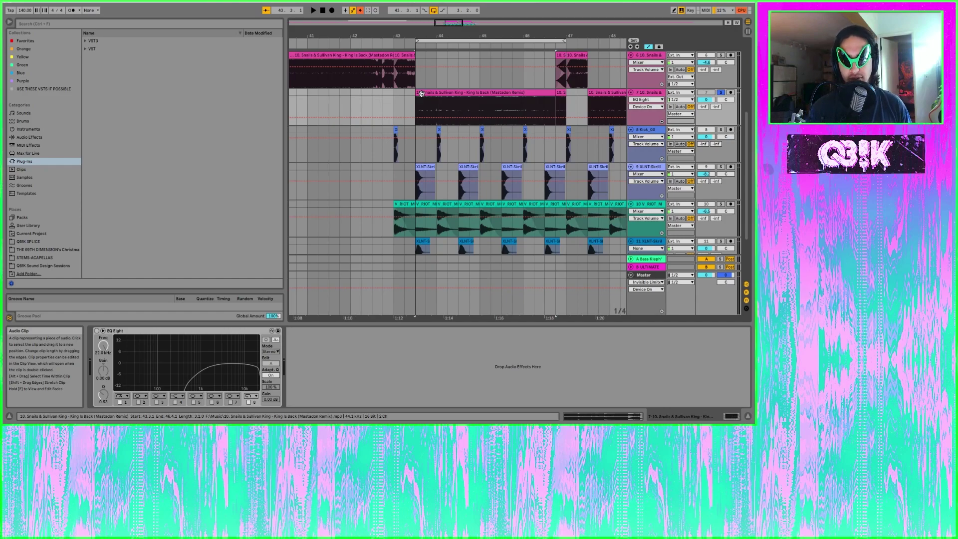
# Solo the Duppy acapella track on track 12 and play its first chop from 43.4.1
pyautogui.scroll(-3, 424, 150)
pyautogui.click(438, 221)
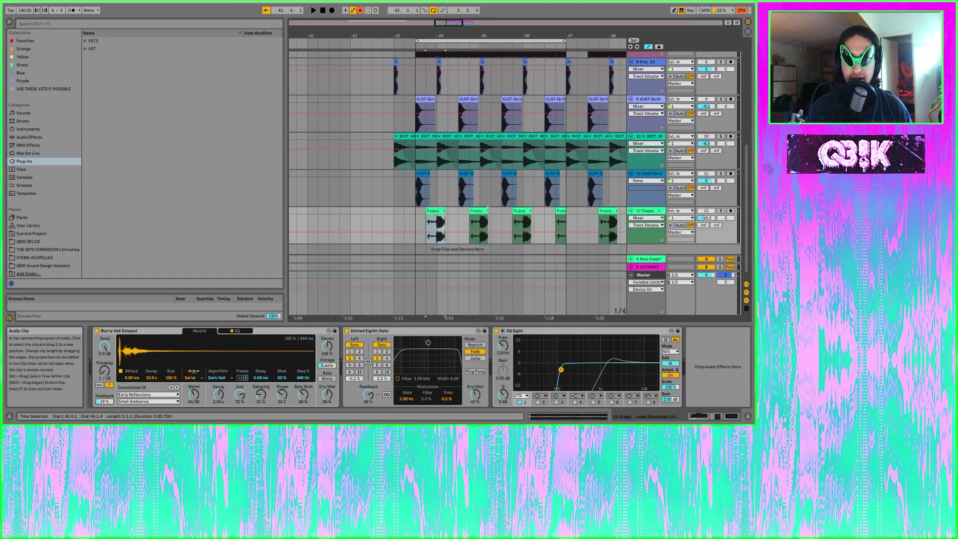
pyautogui.click(721, 211)
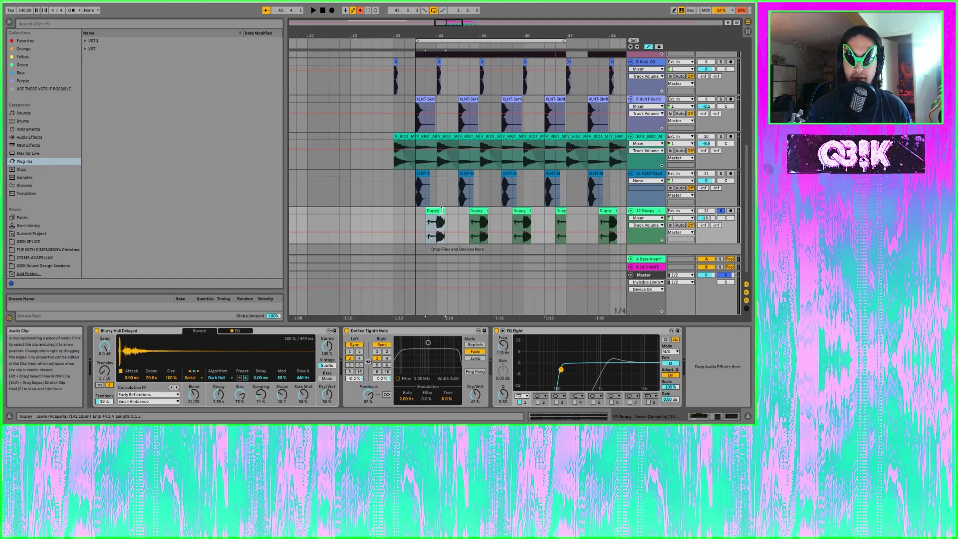
pyautogui.press('space')
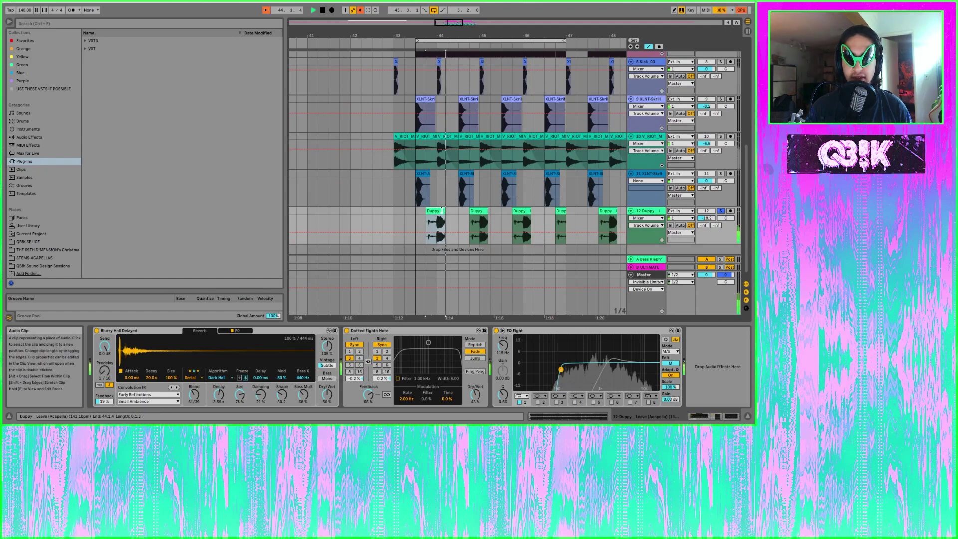
# Stop and unsolo the Duppy track, and select the filtered "King is Back (Mastadon Remix)" reference audio above the drum tracks
pyautogui.scroll(3, 522, 63)
pyautogui.click(522, 63)
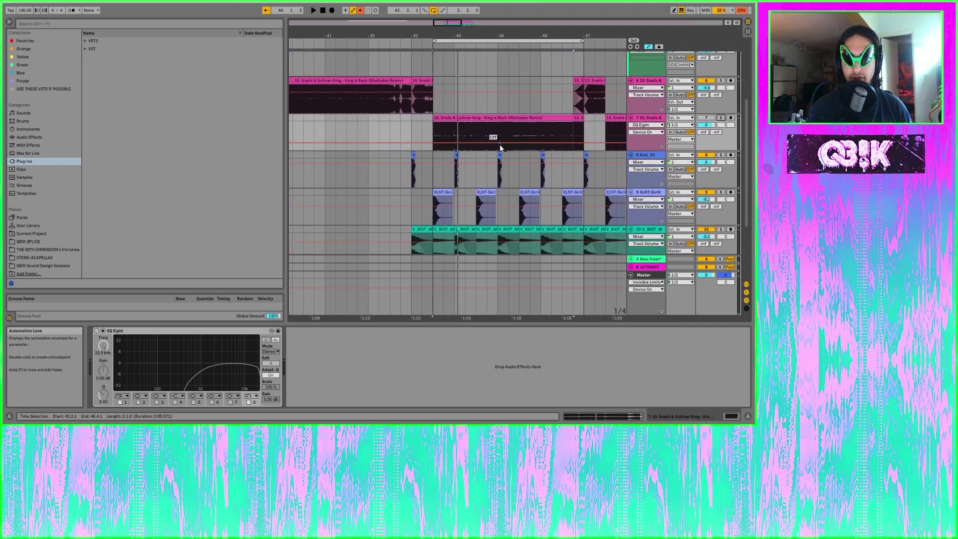
pyautogui.scroll(-3, 499, 145)
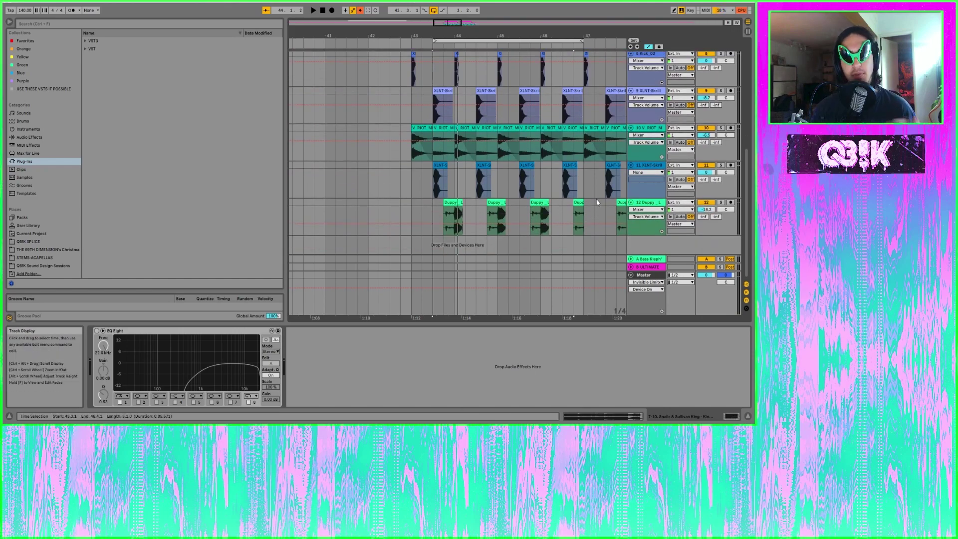
pyautogui.scroll(1, 643, 204)
pyautogui.scroll(1, 642, 187)
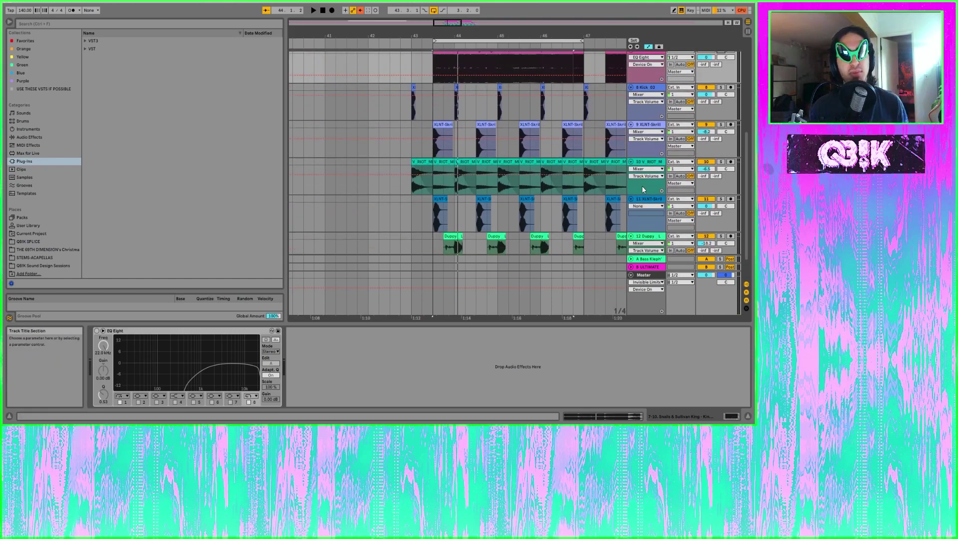
pyautogui.scroll(5, 641, 187)
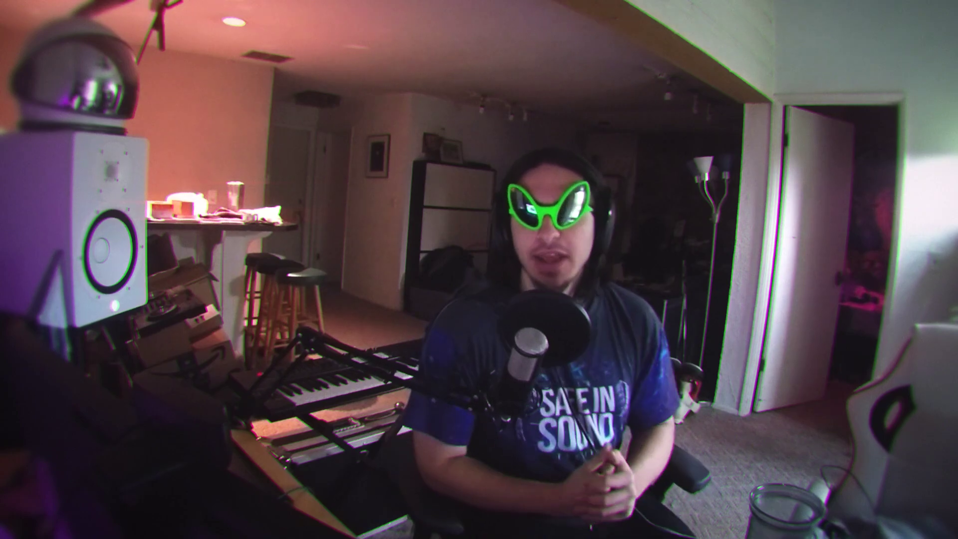